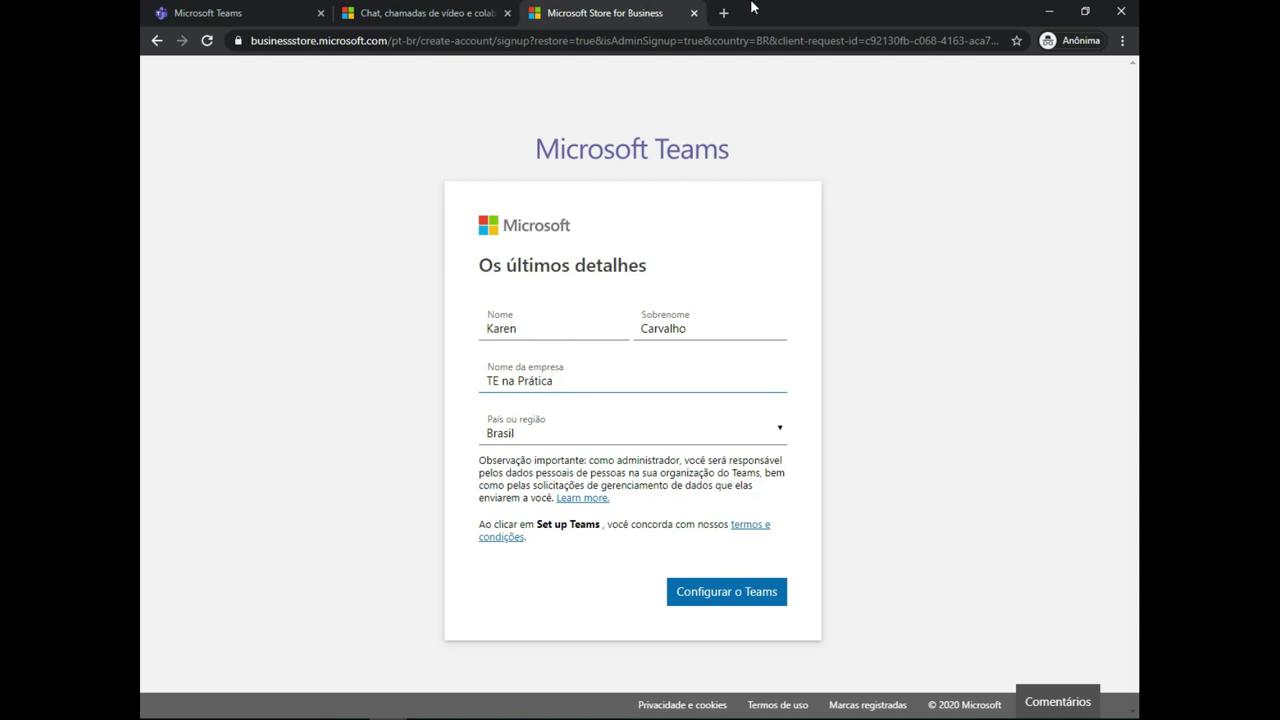
- Submit the 'Os últimos detalhes' signup form so Teams starts configuring
key(Return)
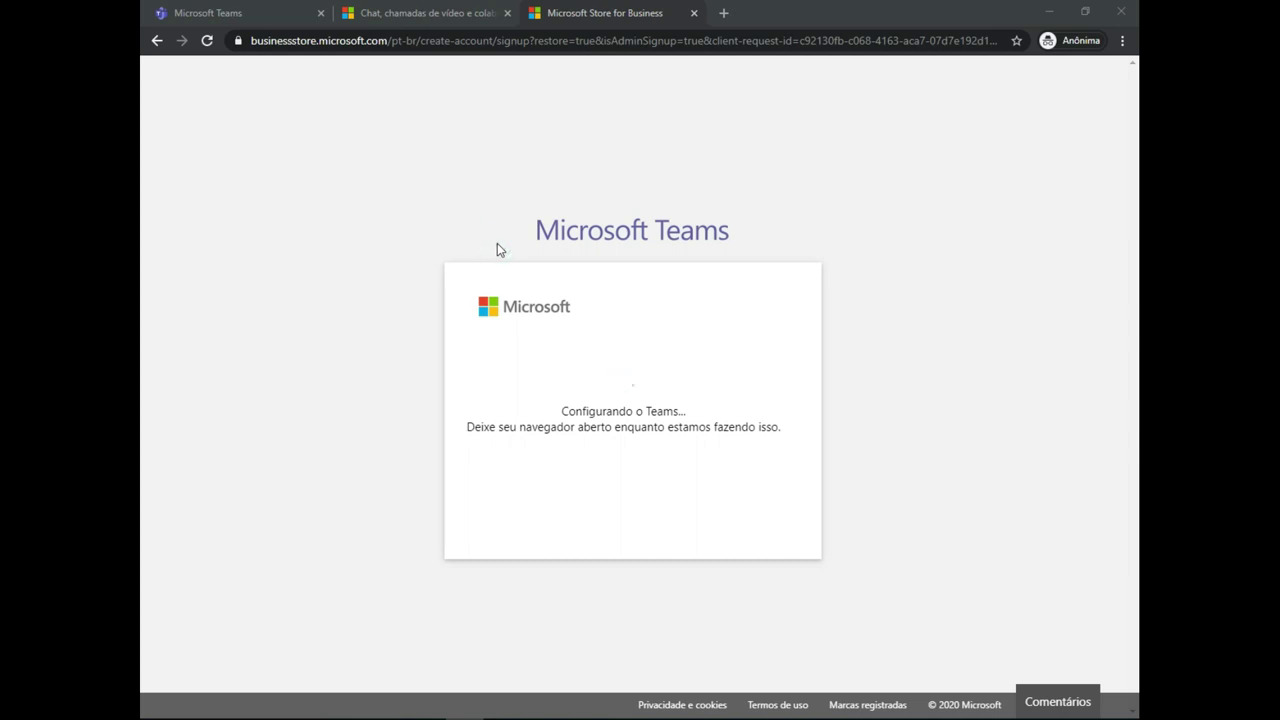
- Wait for 'Configurando o Teams...' to finish and land in TE na Prática's Geral channel
click(999, 565)
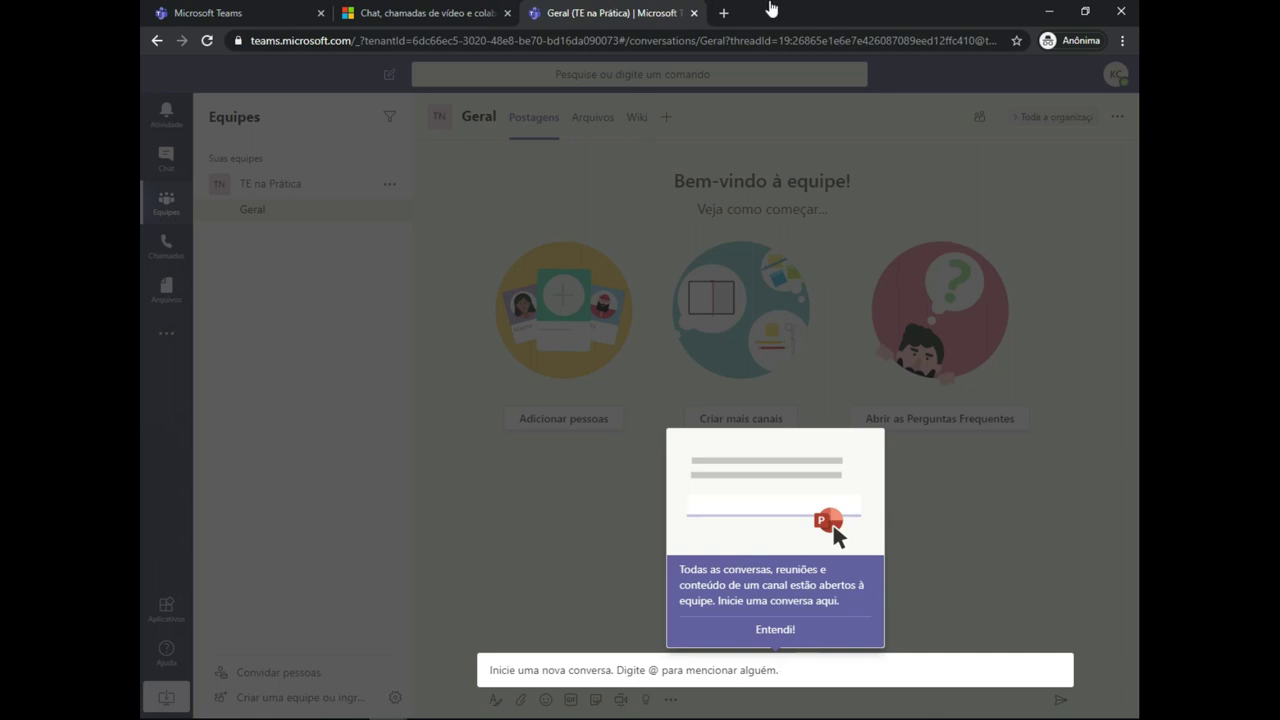
- Dismiss the channel welcome tip and switch to the Chat page with Ctrl+Shift+2
key(Escape)
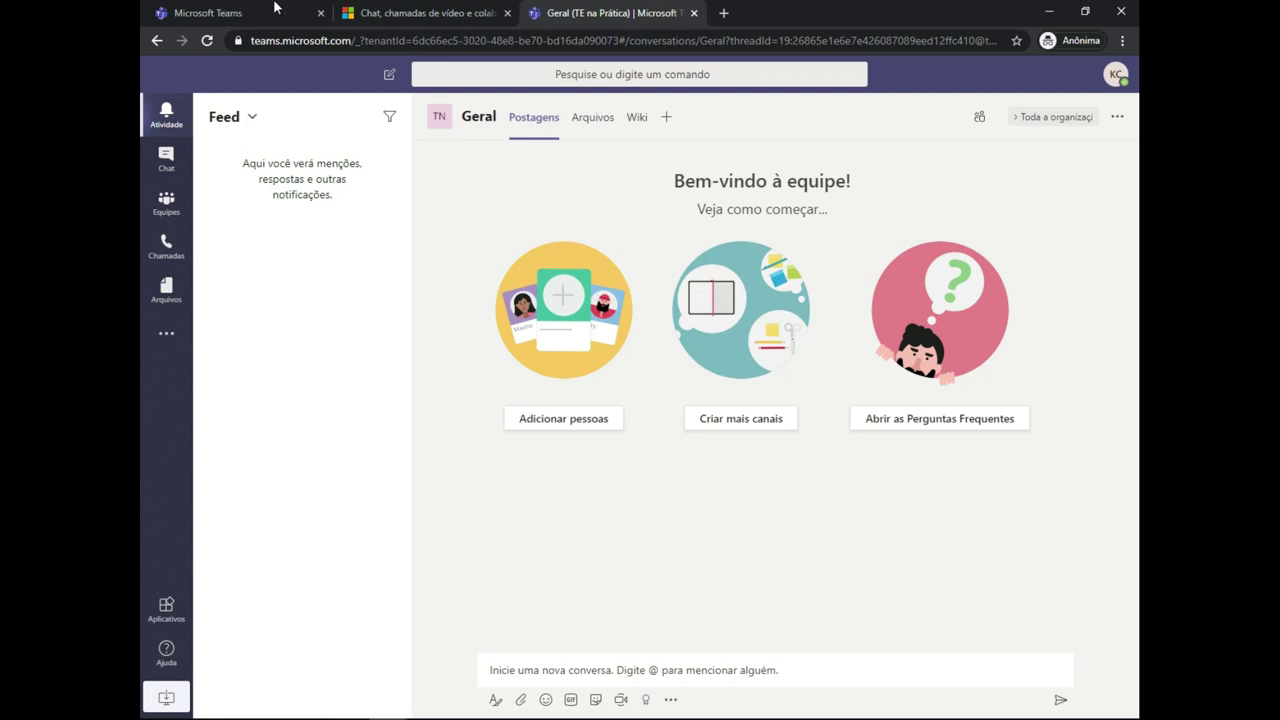
key(ctrl+shift+2)
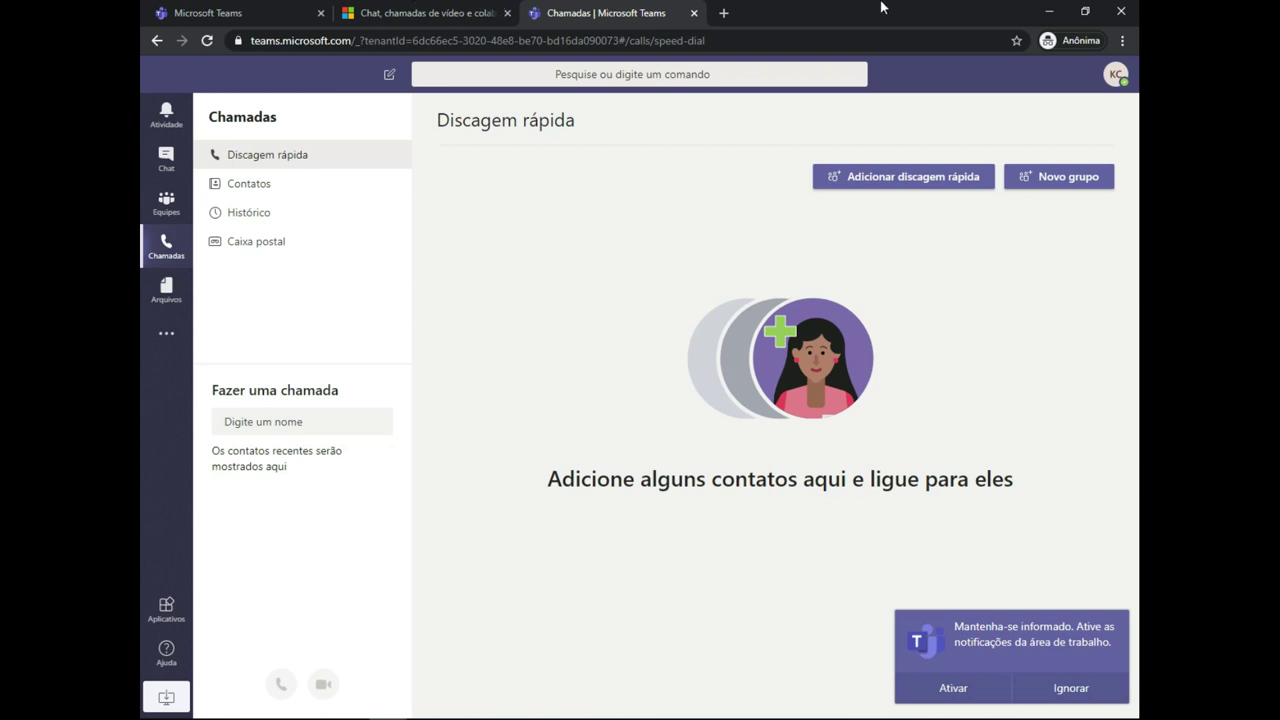
- Browse the Files view, then open and close the profile and account menu
click(166, 290)
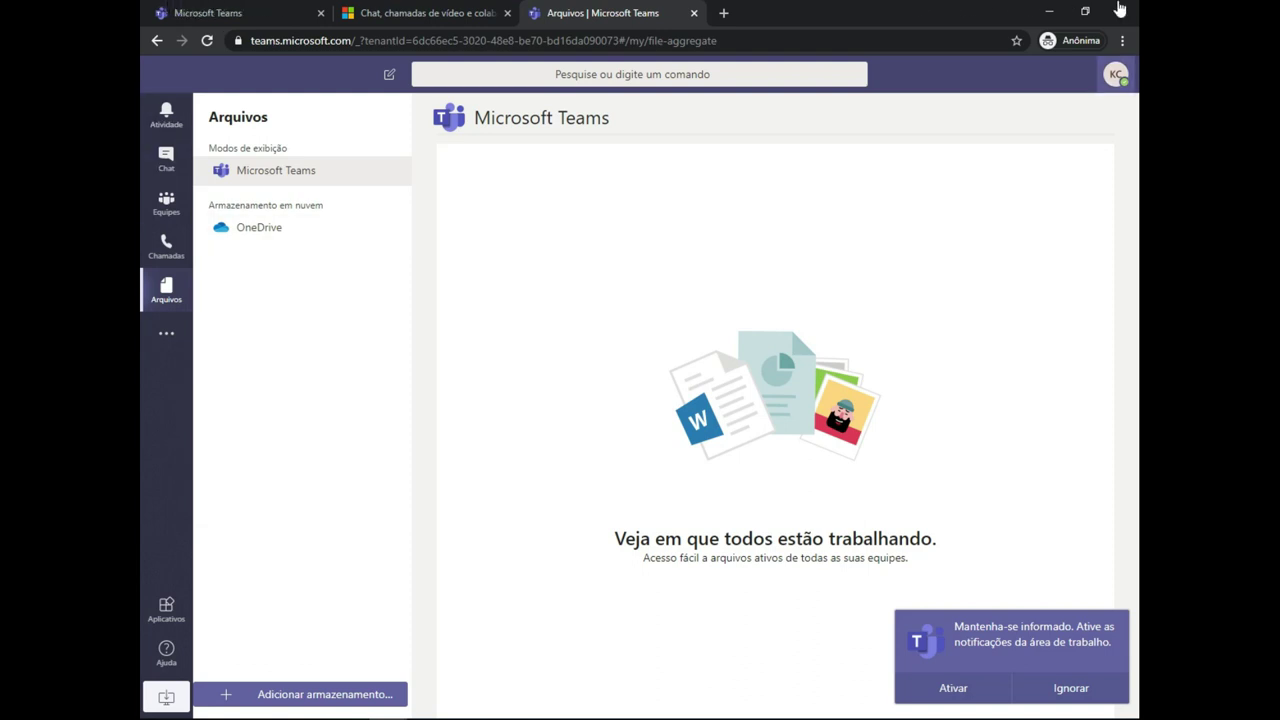
click(1116, 74)
mouse_move(975, 191)
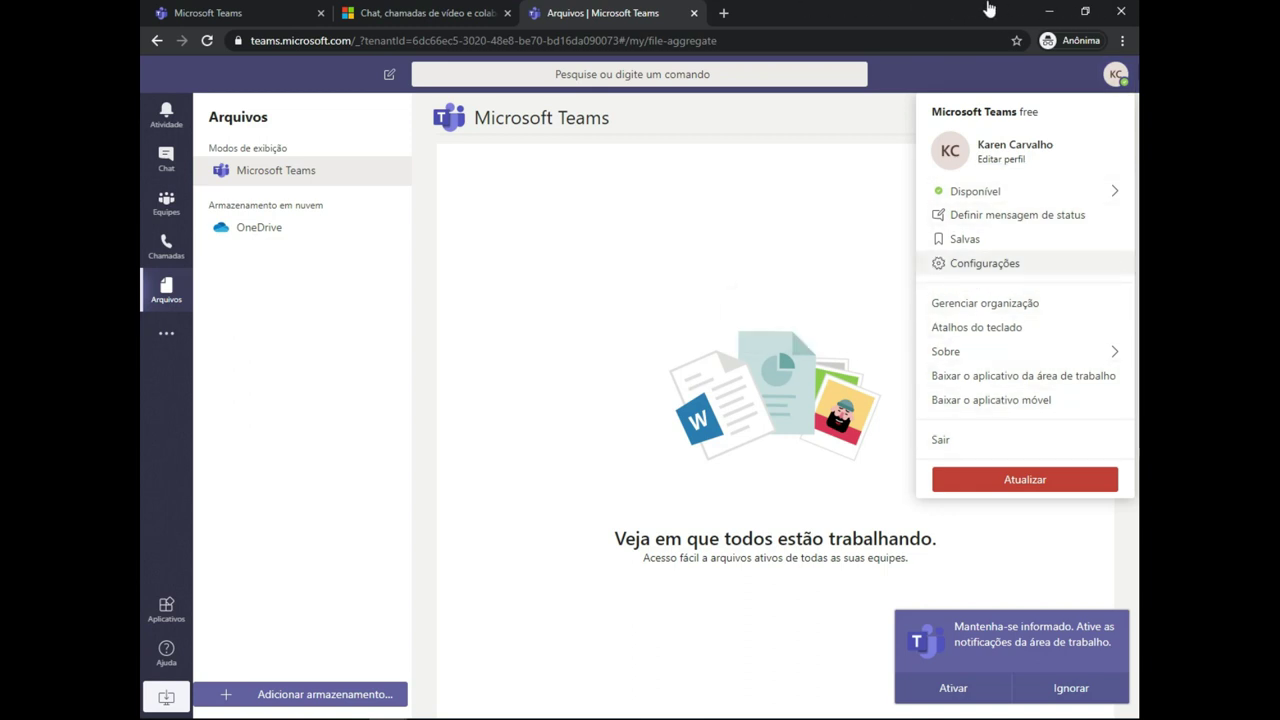
key(Escape)
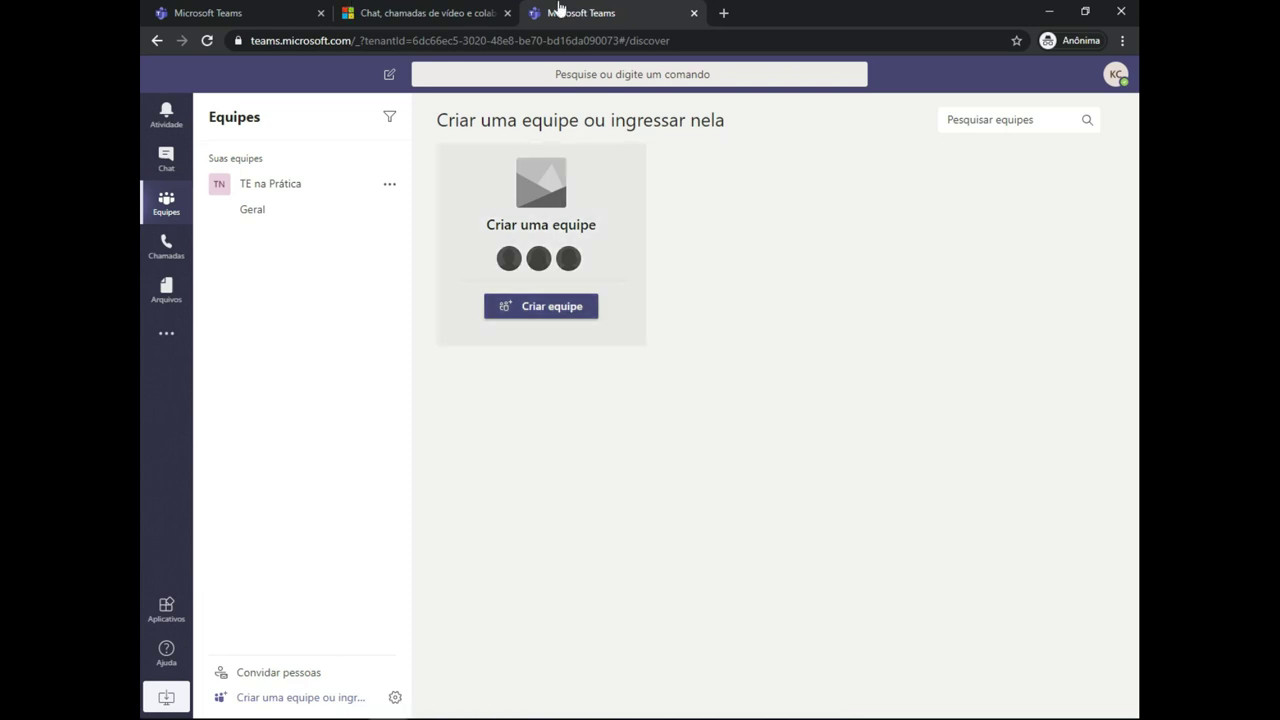
- Build a Private team from scratch, name it '1º ano A' and create it
key(Return)
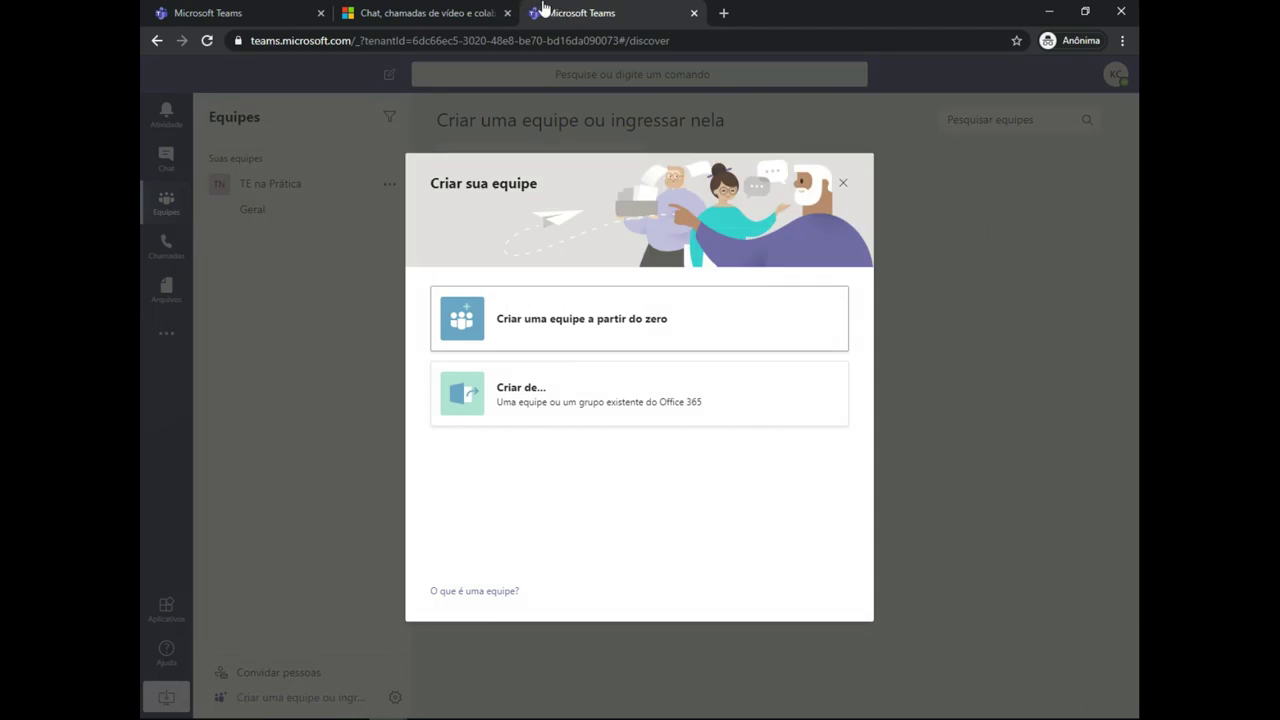
key(Return)
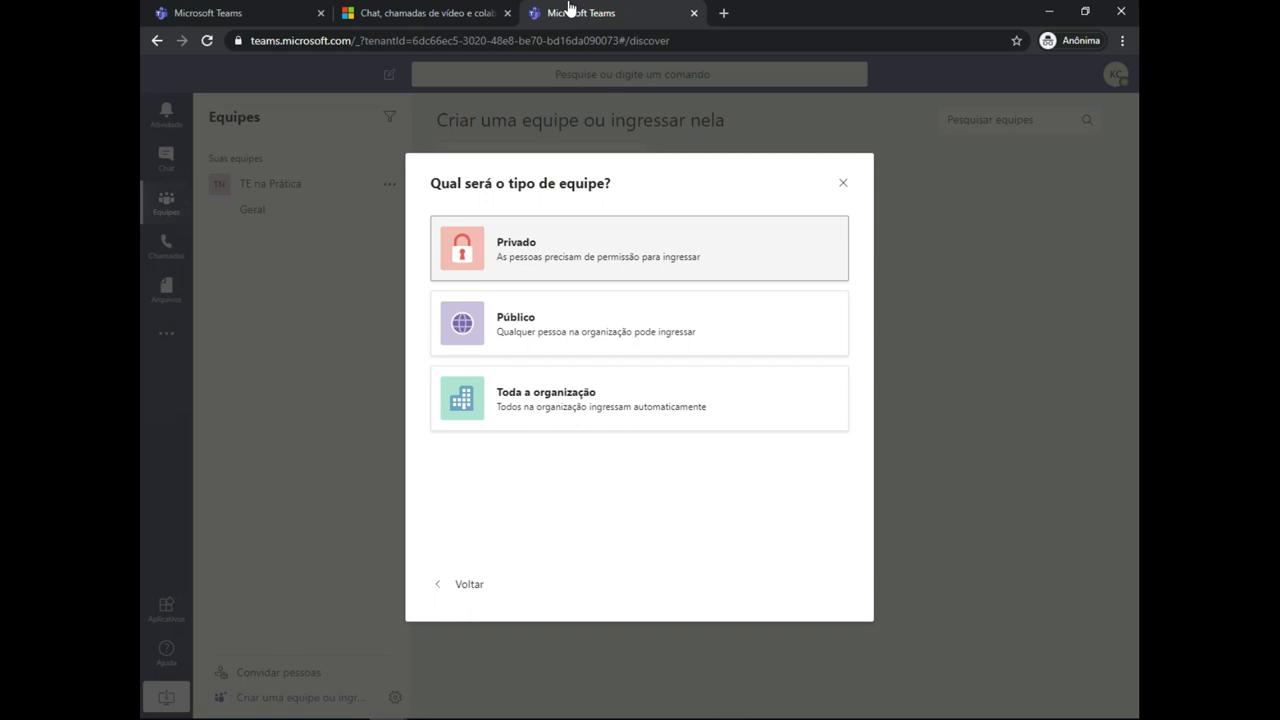
key(Return)
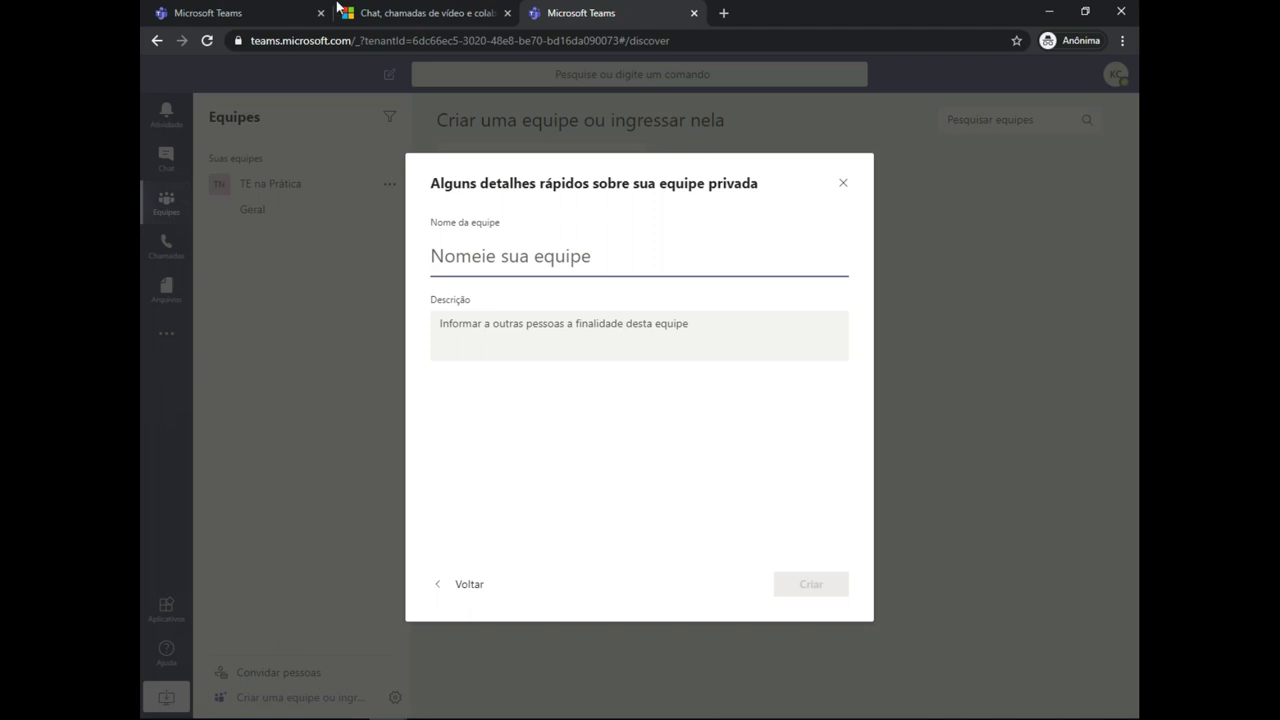
text(1 )
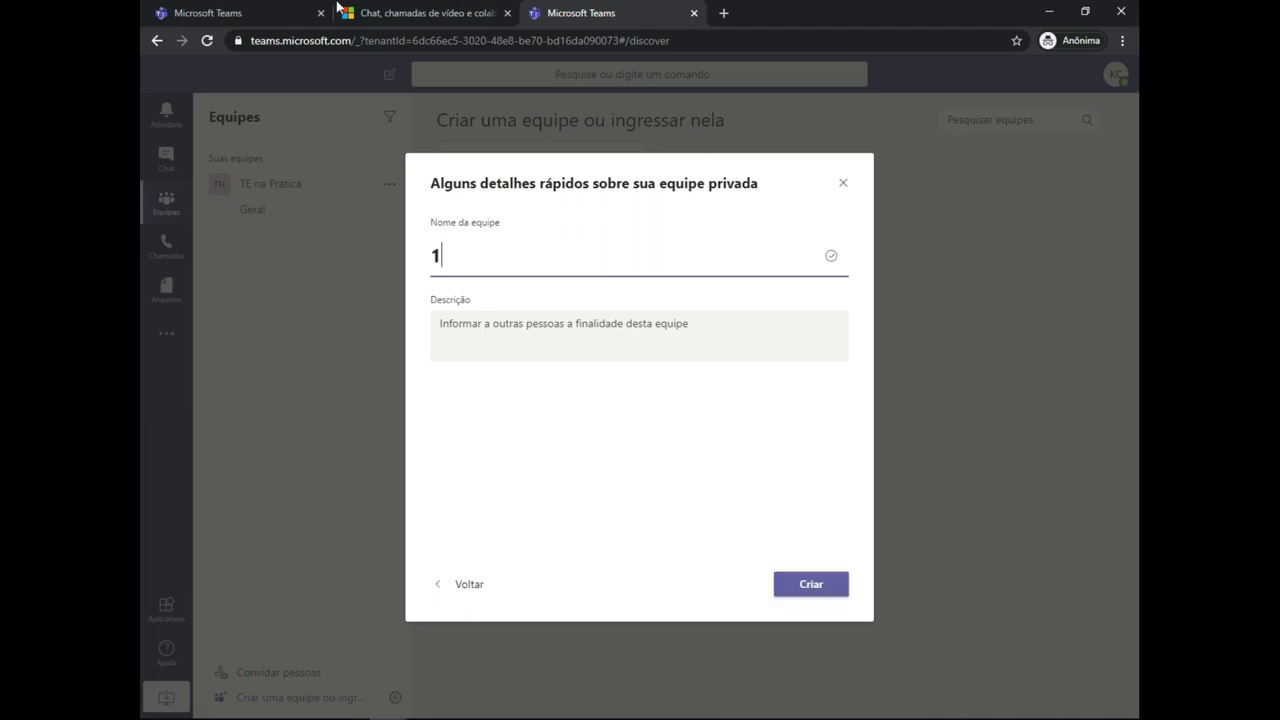
text( ano o)
key(BackSpace)
text(A)
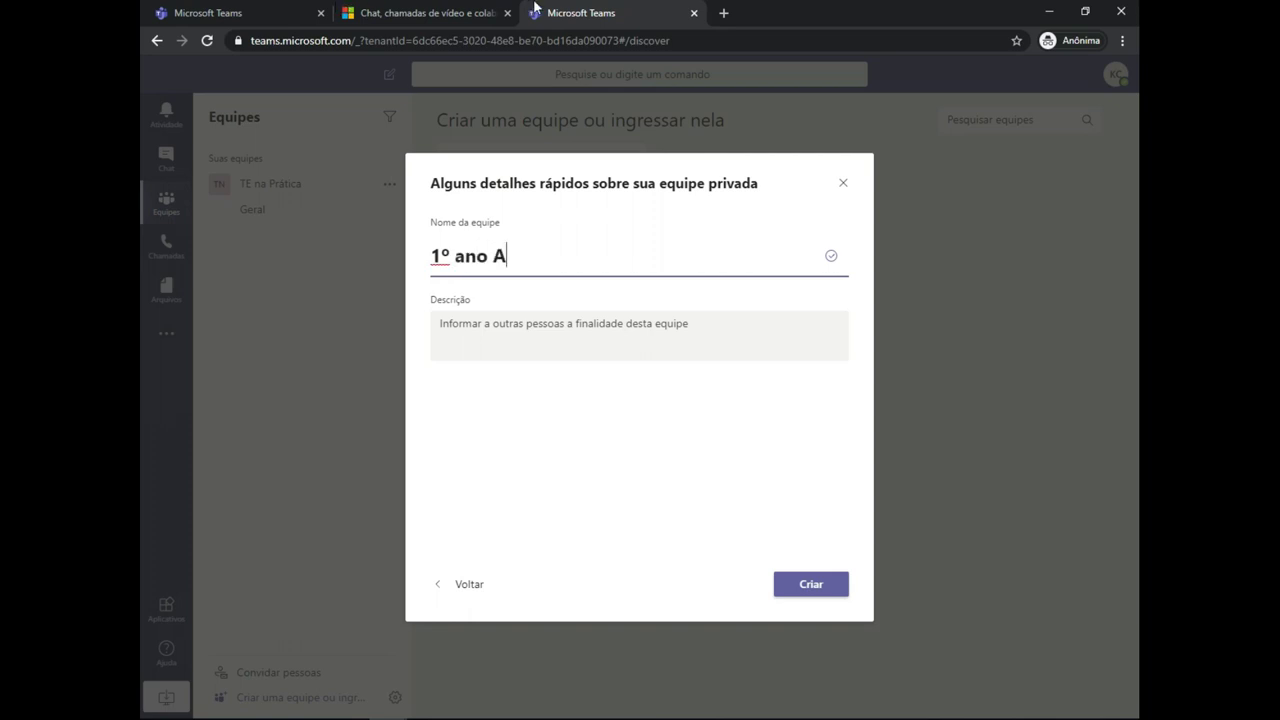
key(Return)
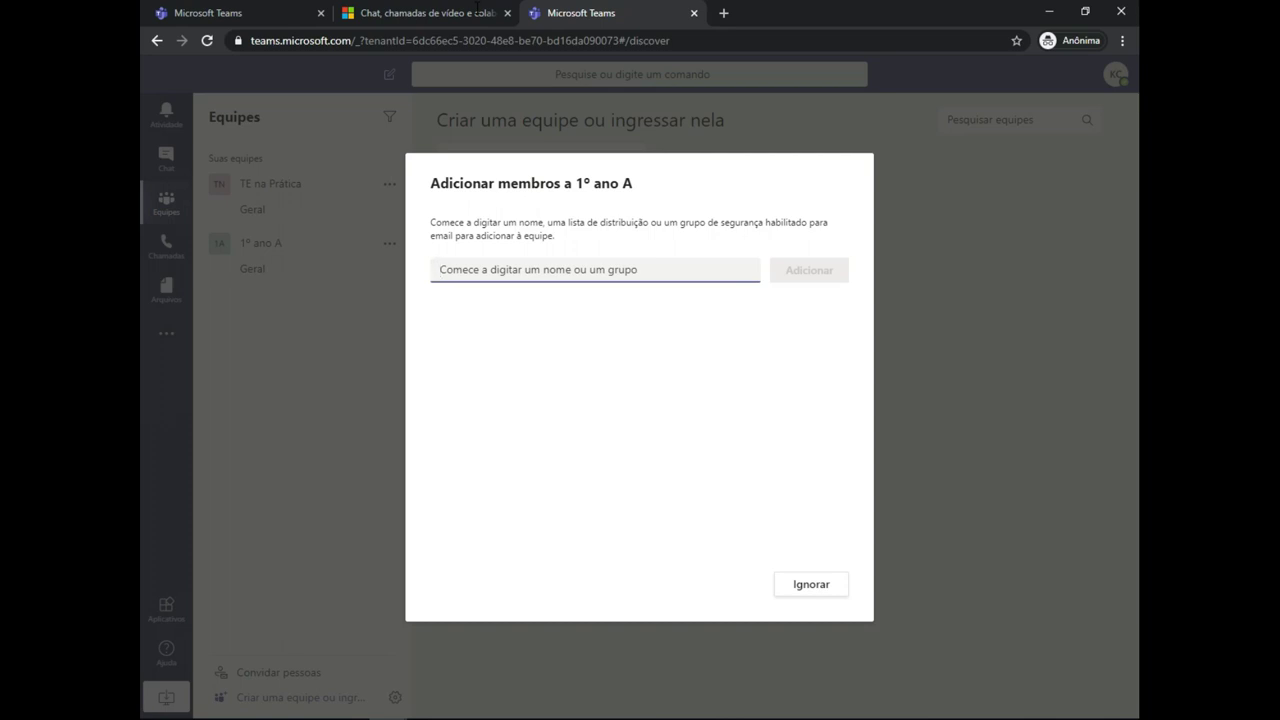
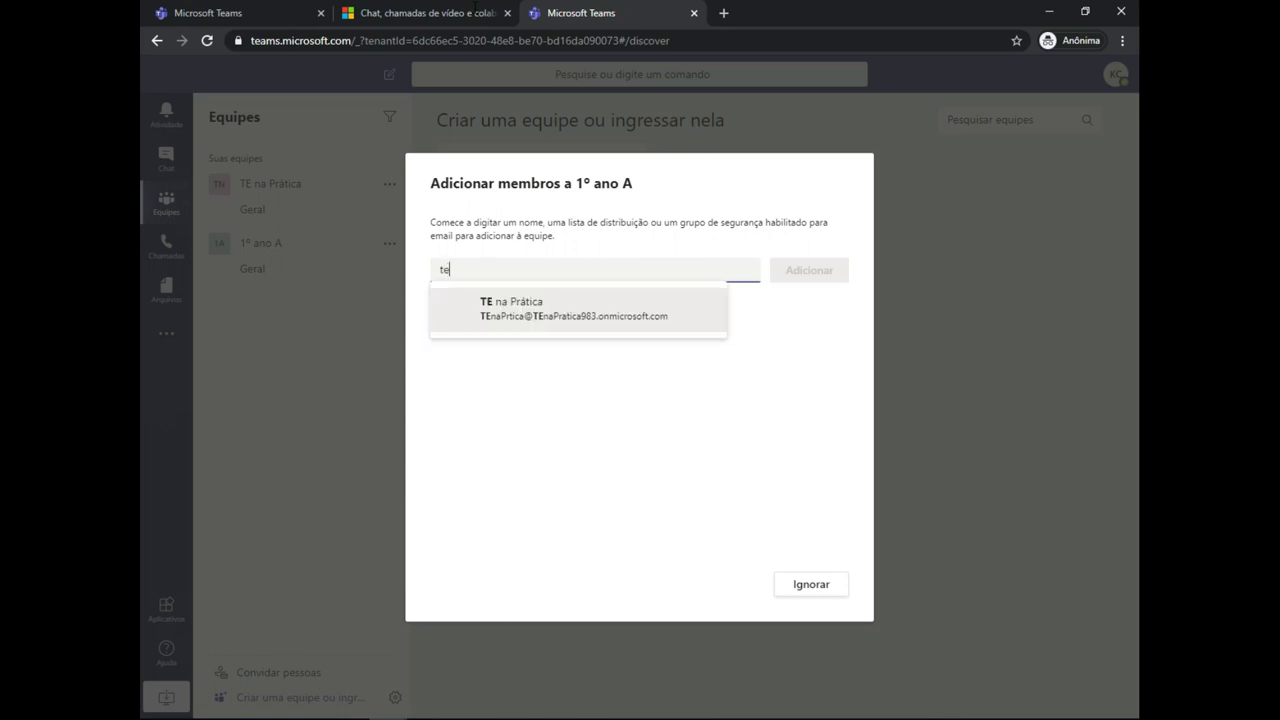
- Enter both people's e-mail addresses, correcting the second one, and add them to the team
key(Return)
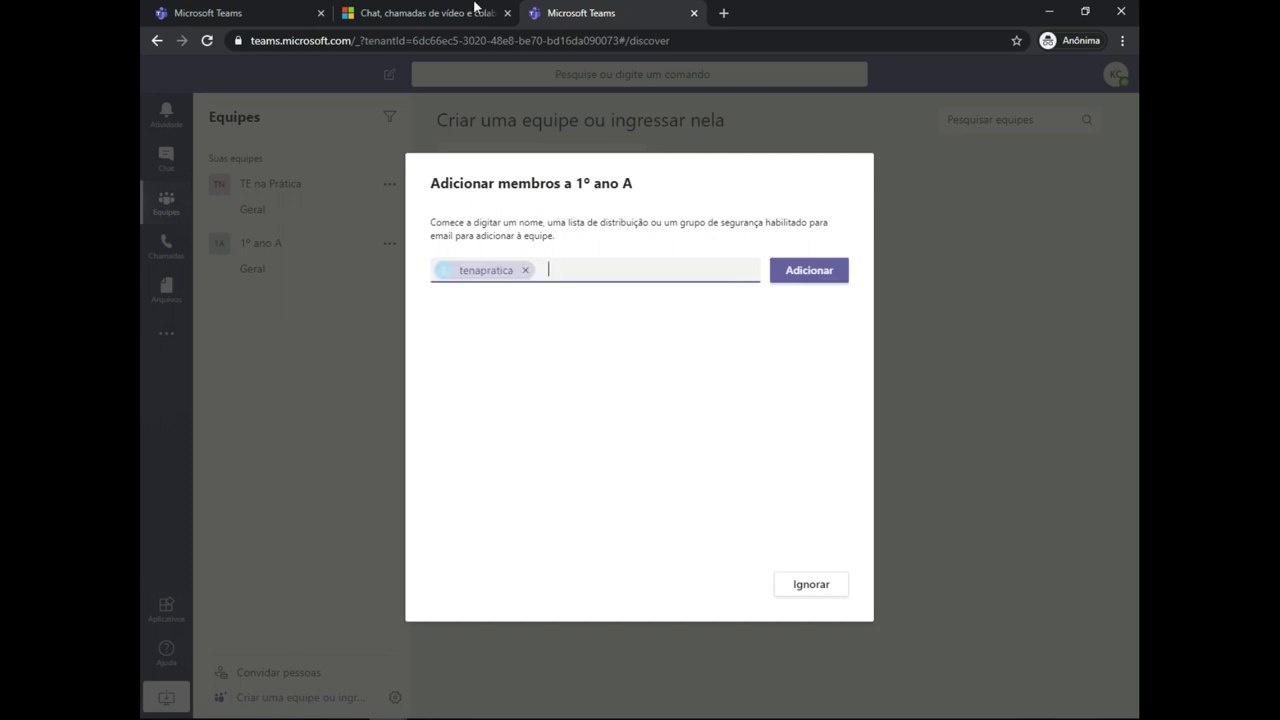
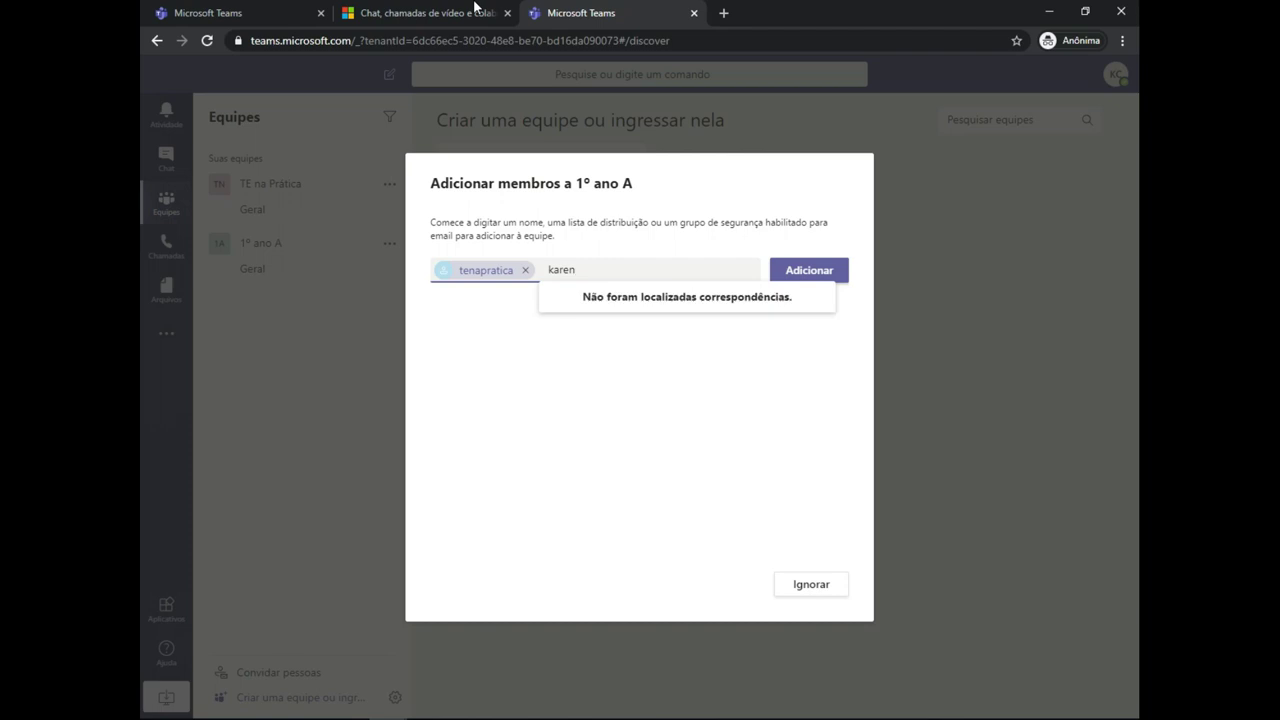
key(Return)
key(BackSpace)
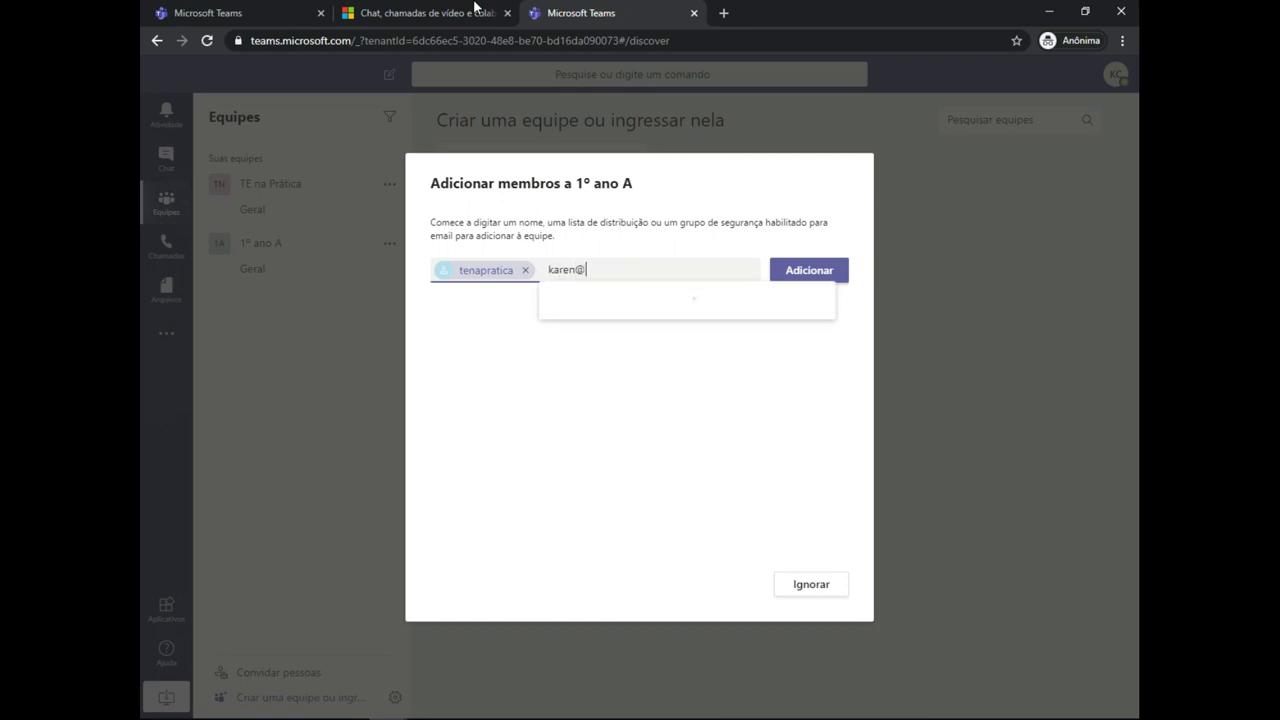
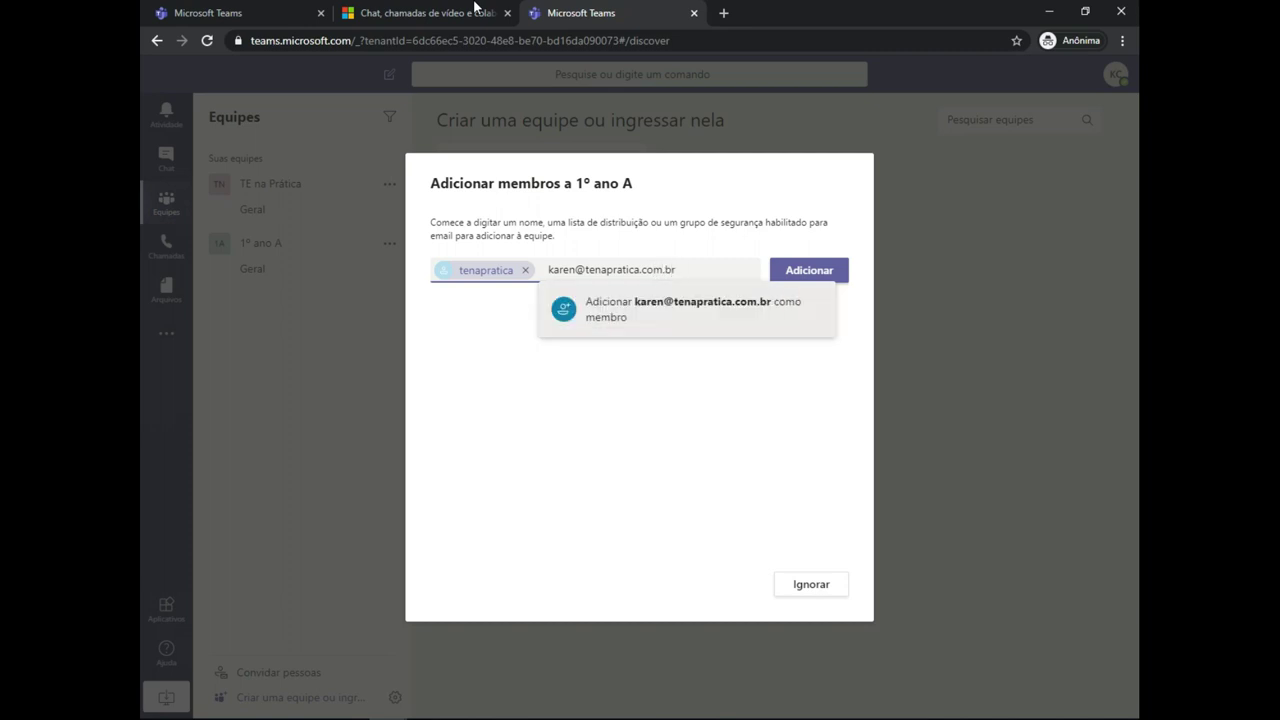
key(Return)
key(Tab)
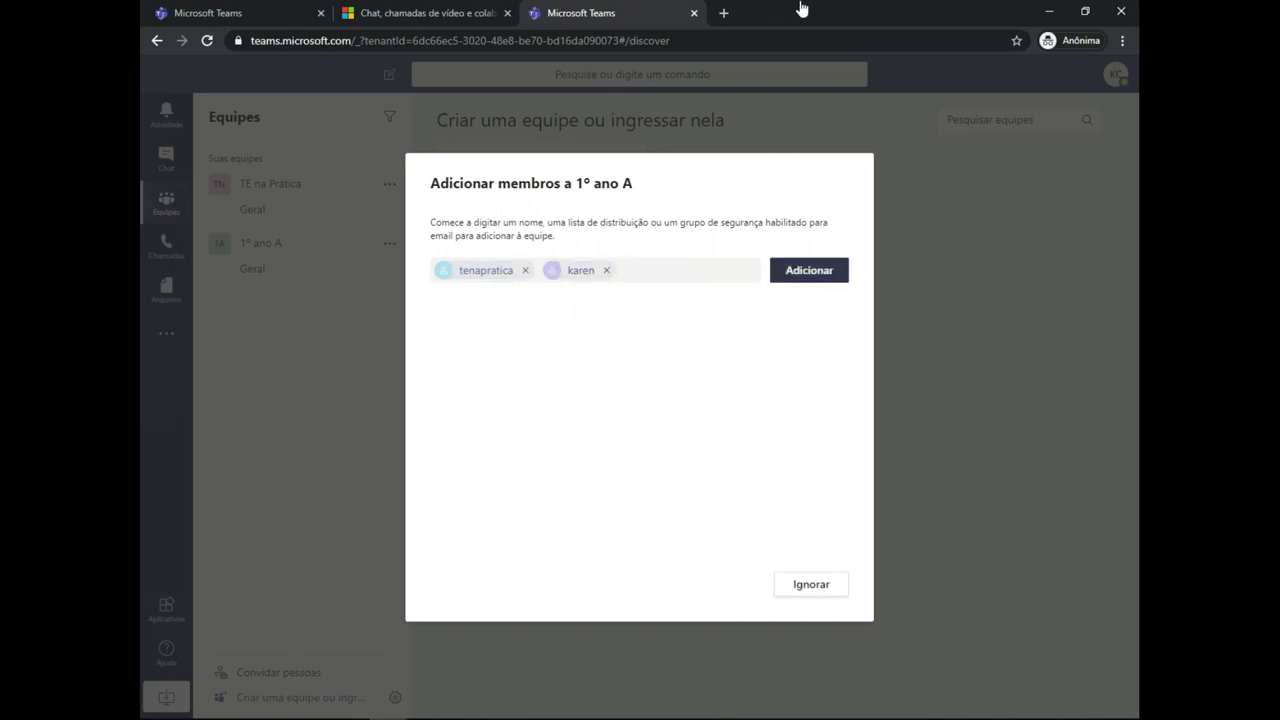
key(Return)
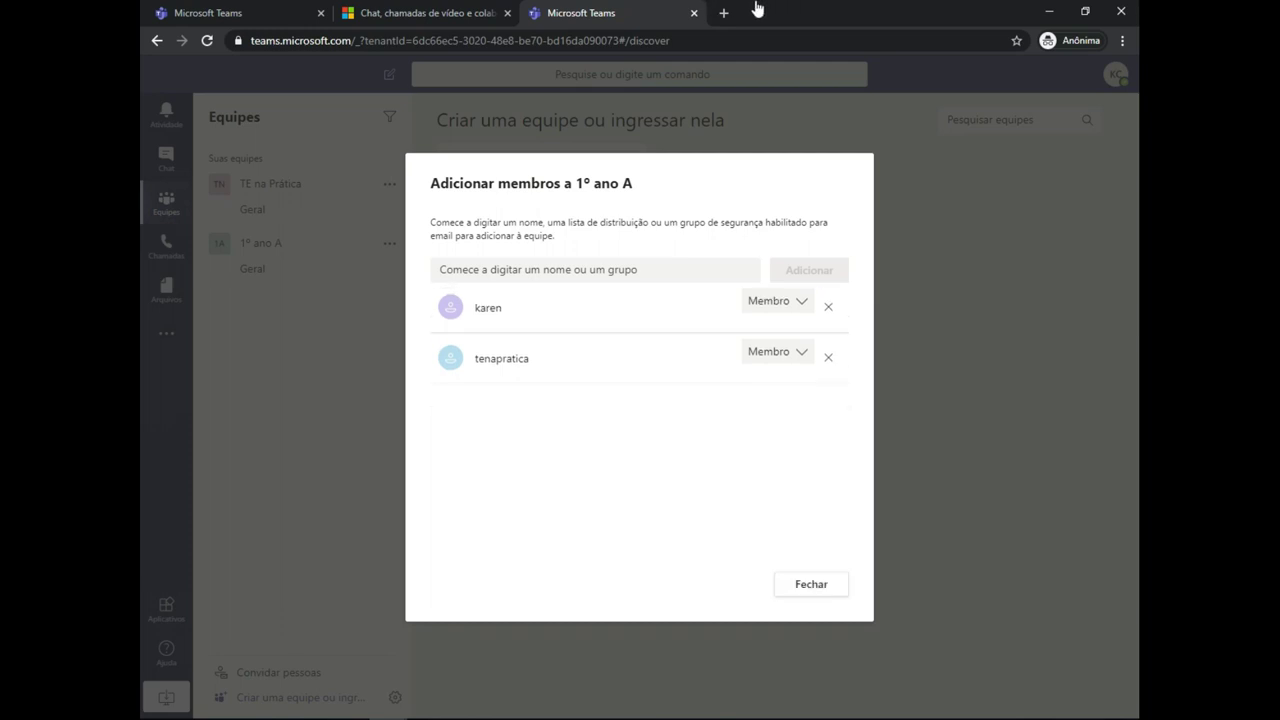
- Review the first person's role choices, then close them, keeping Membro
key(Return)
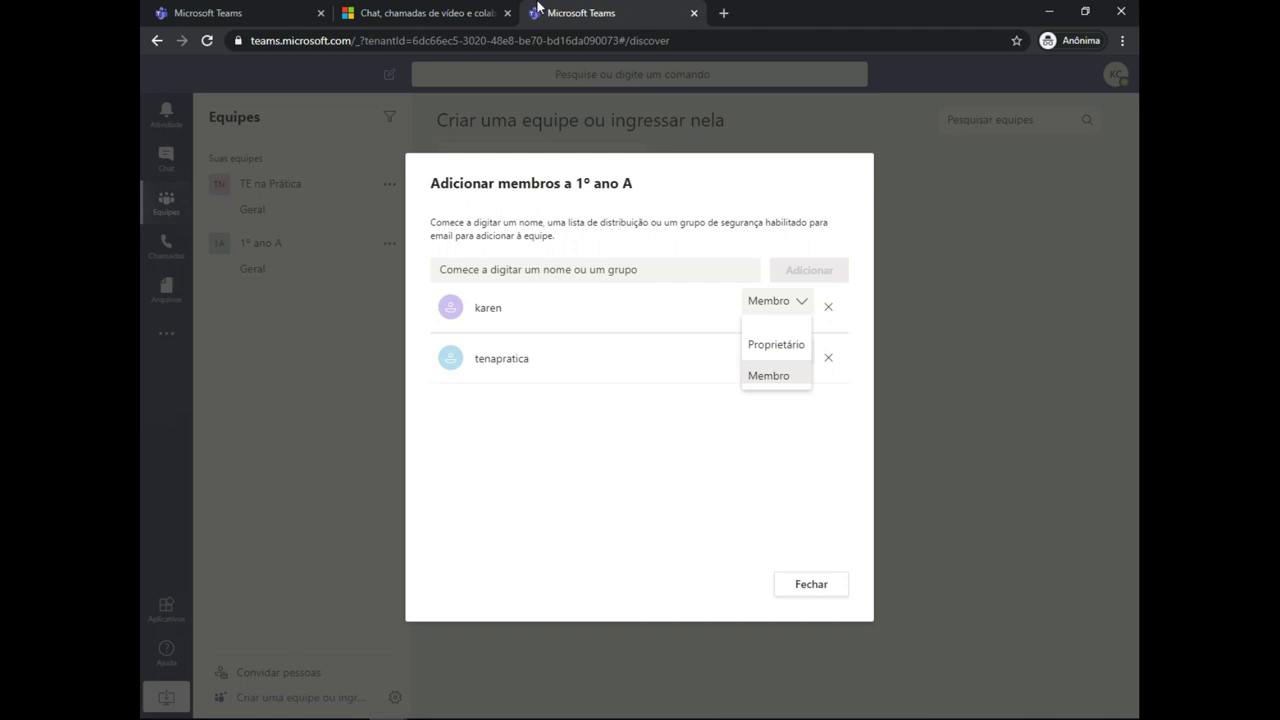
key(Up)
click(757, 7)
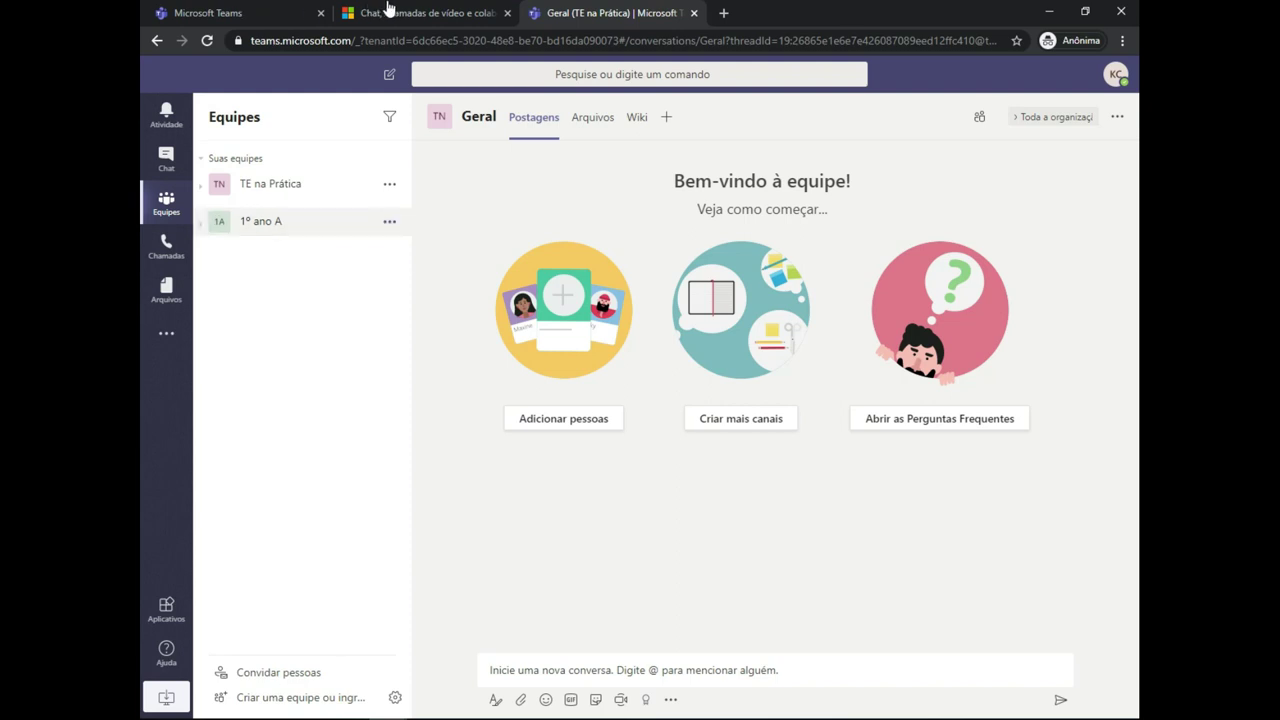
- Choose Gerenciar equipe from the 1º ano A team's options menu
key(Down)
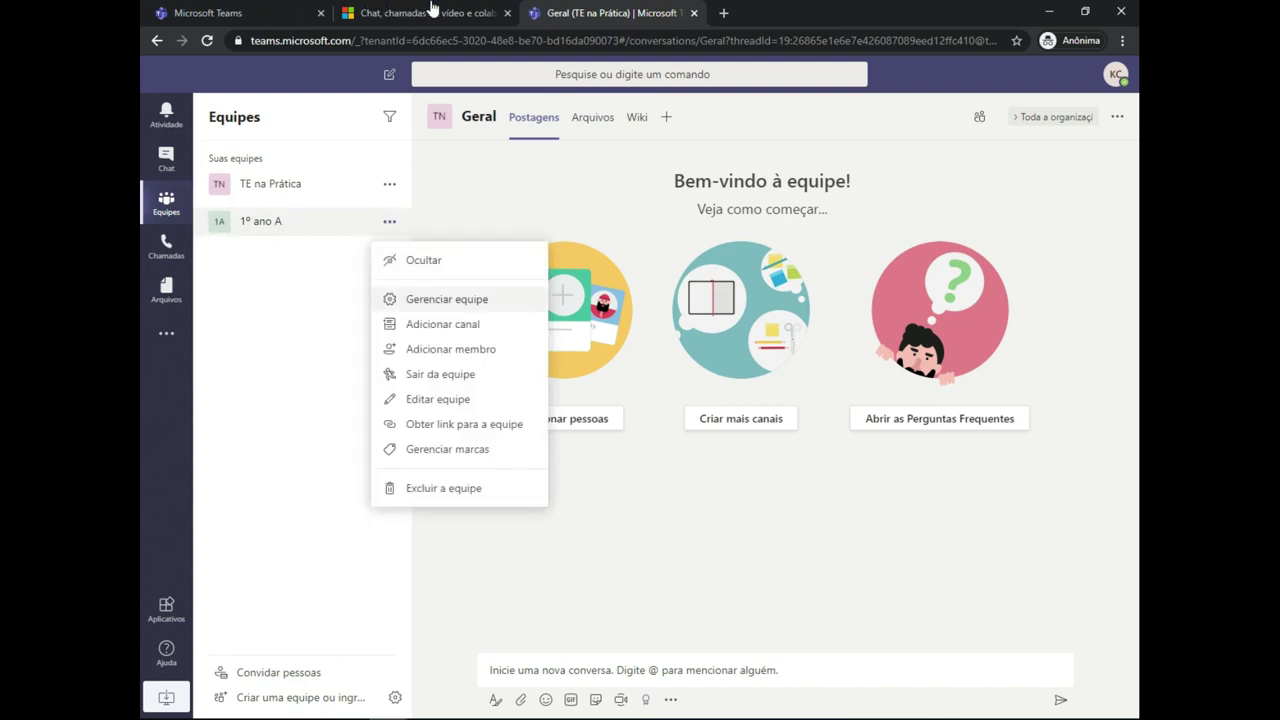
key(Return)
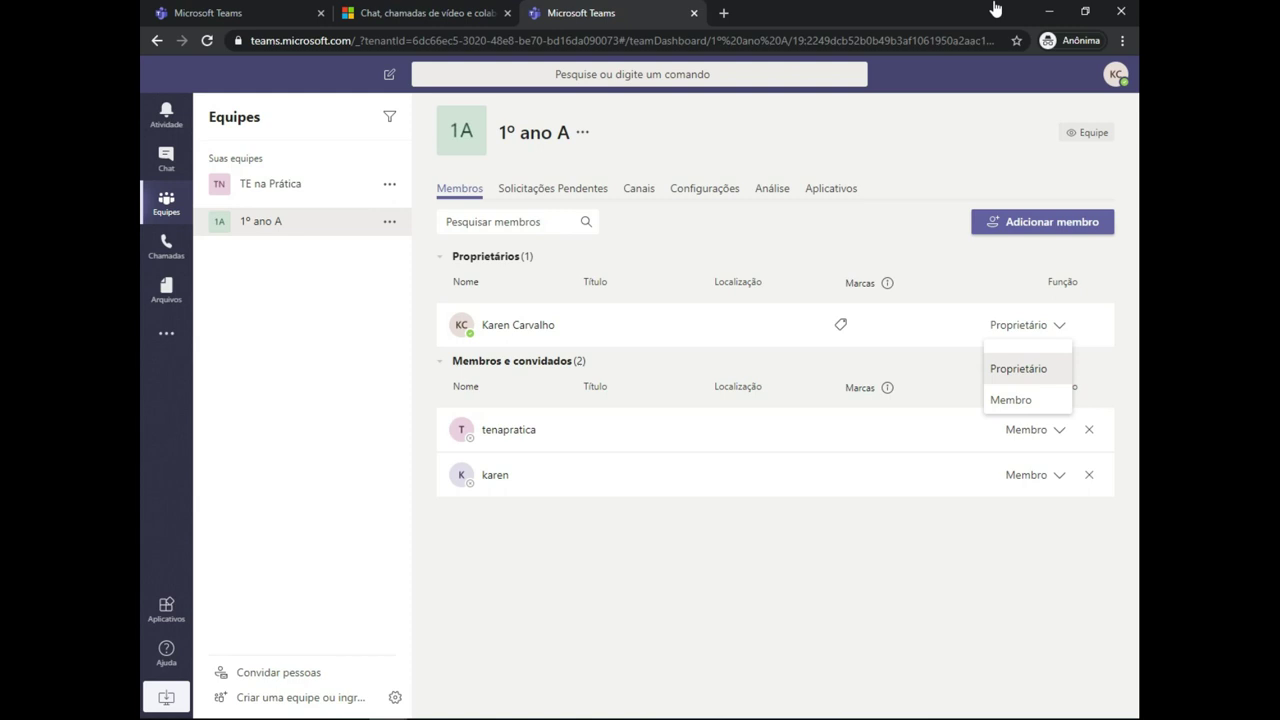
- Close the owner's role choices unchanged and move to the Solicitações Pendentes tab
key(Escape)
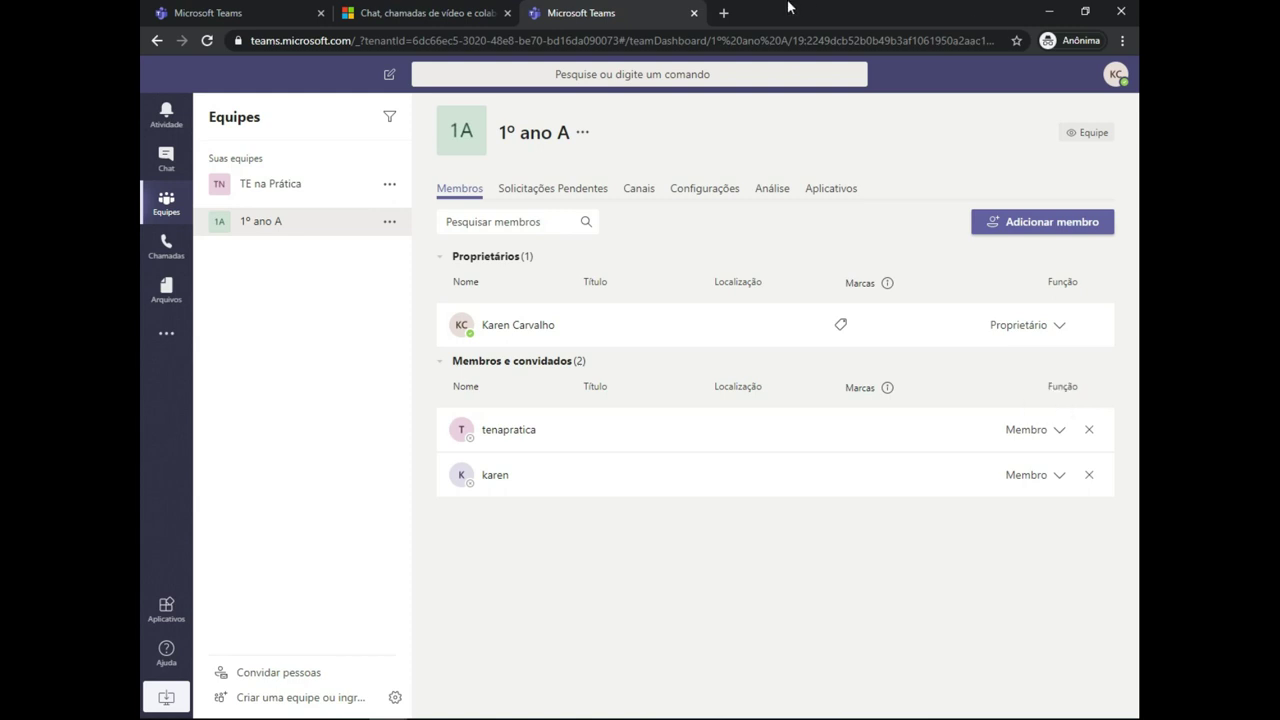
key(Right)
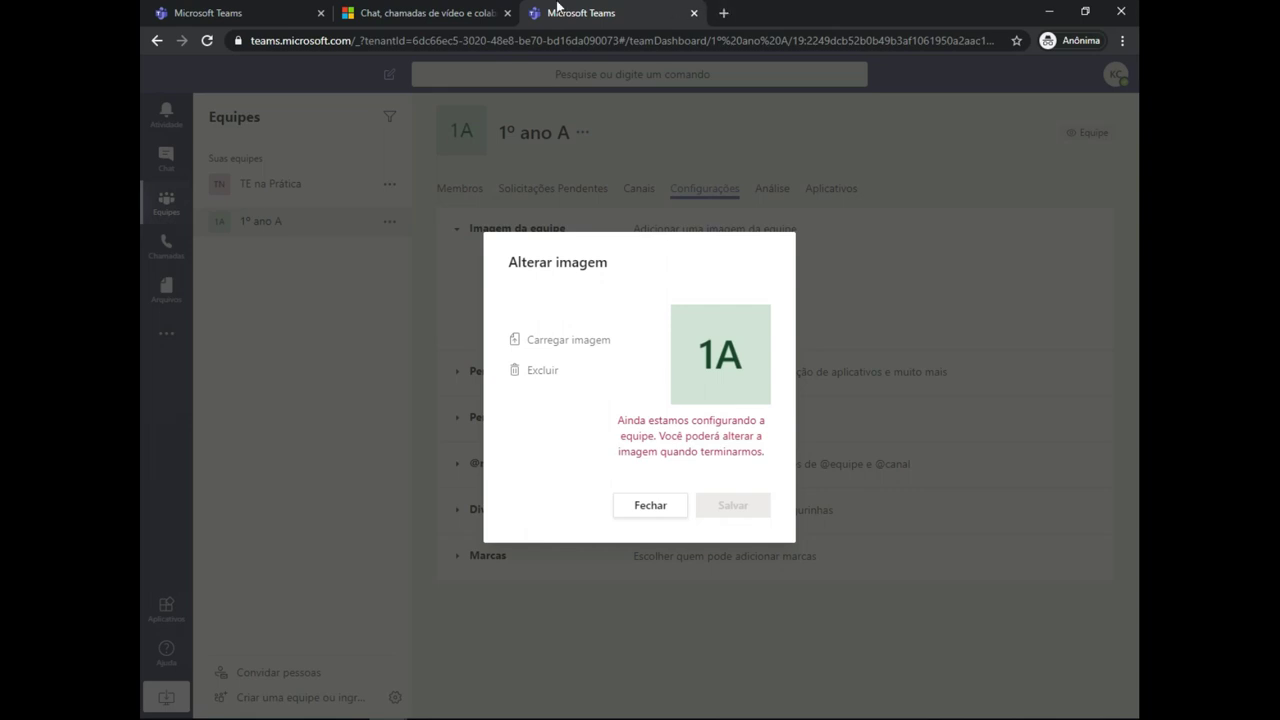
- Close the 'Alterar imagem' dialog with Fechar
key(Tab)
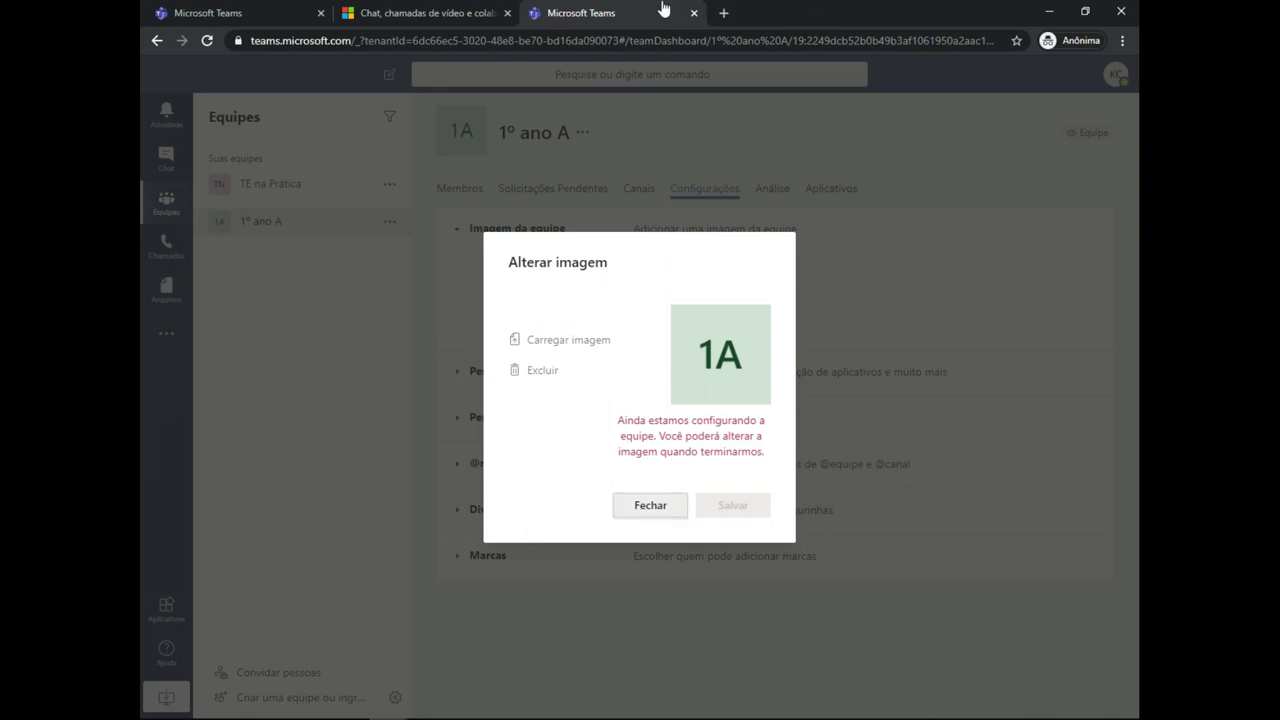
key(Return)
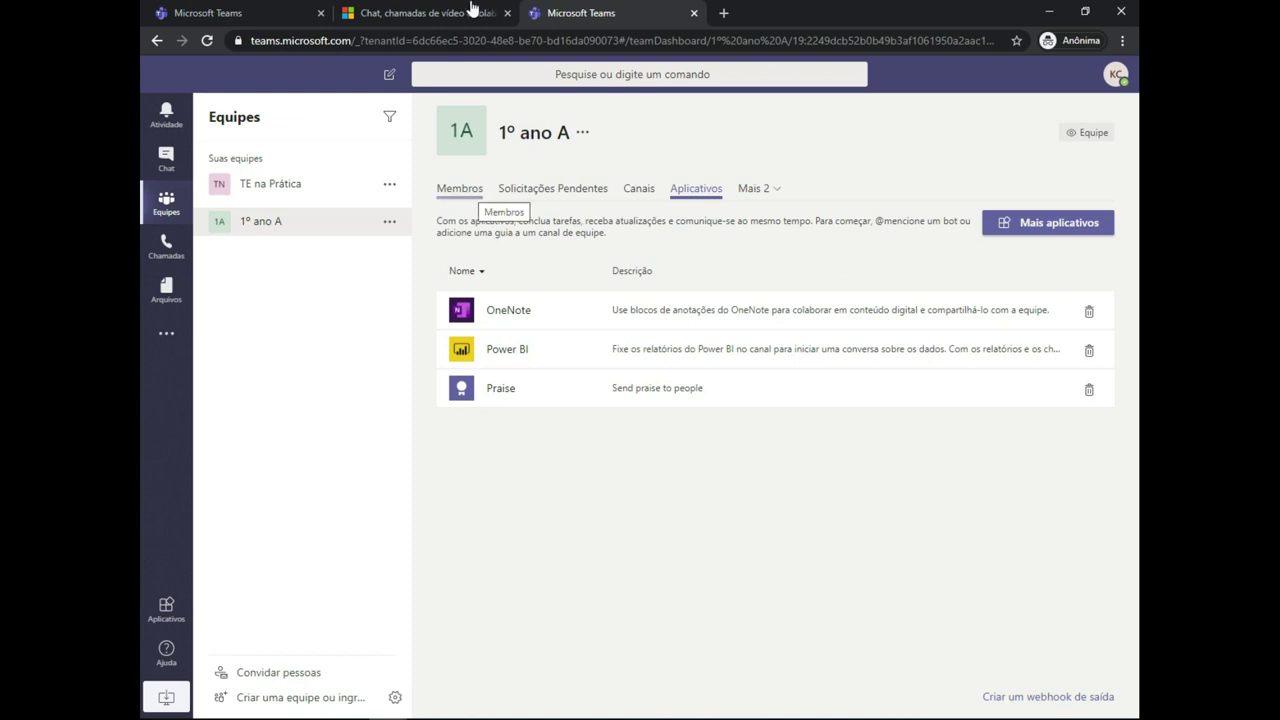
- Open the Geral channel under 1º ano A to show its Postagens
key(Return)
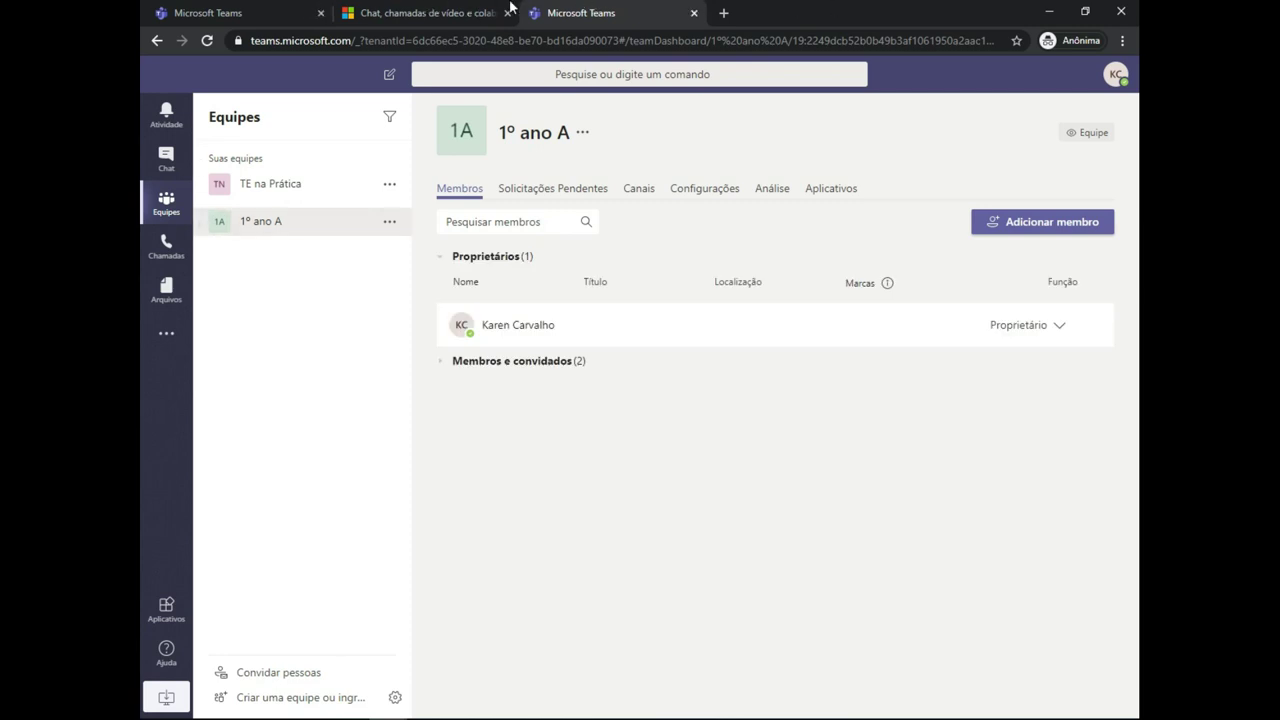
key(Tab)
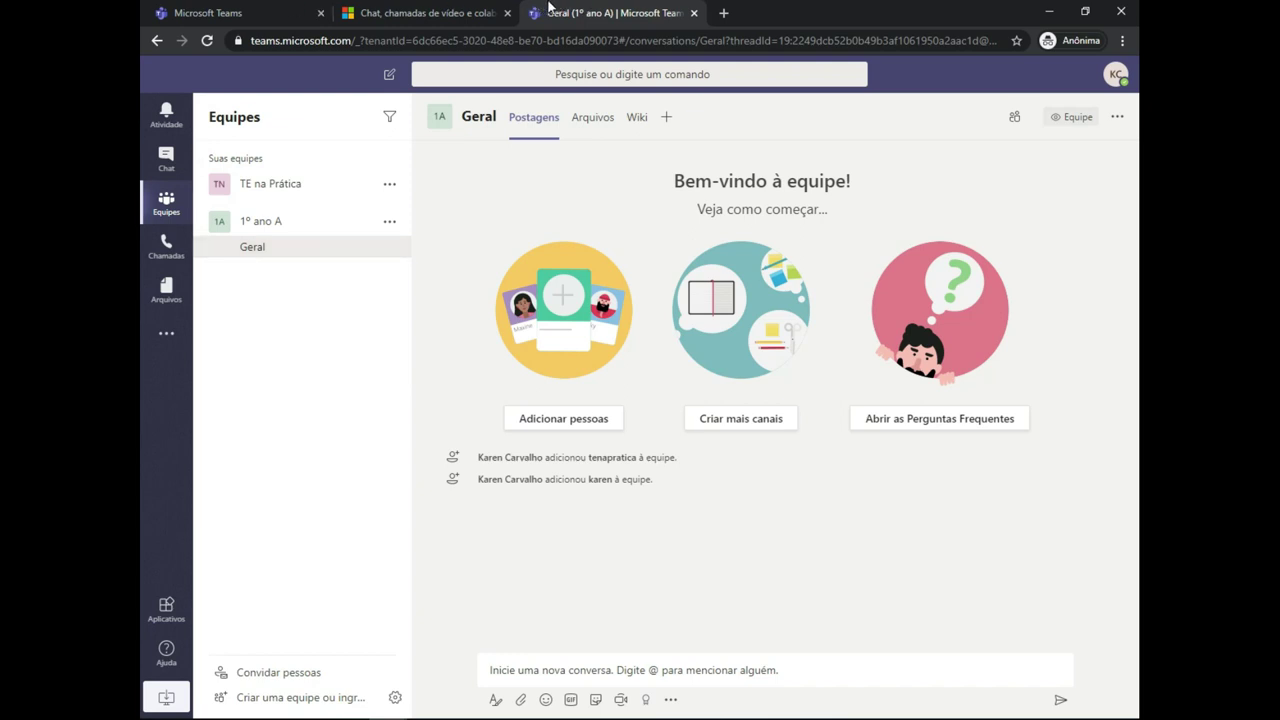
- Post the greeting 'Olá, tudo bem pes' in the Geral channel
click(490, 670)
text(Ol)
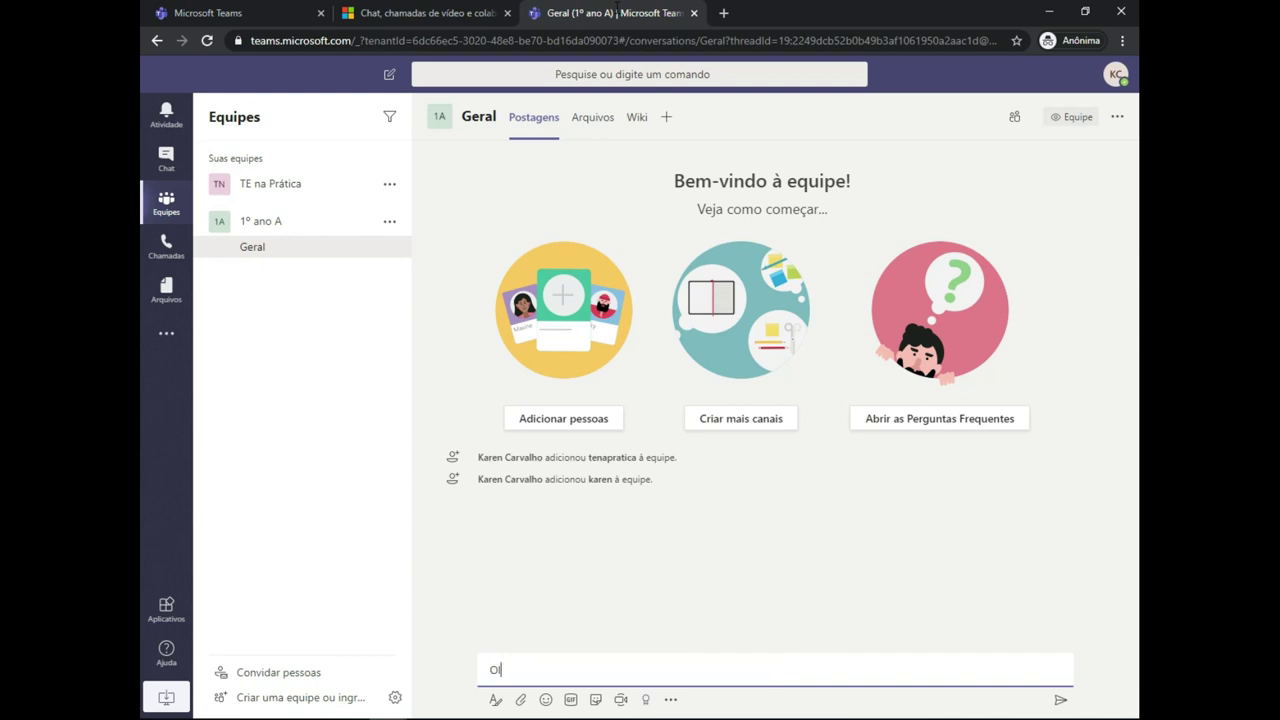
text(á, tudo bem pessoal?)
key(Return)
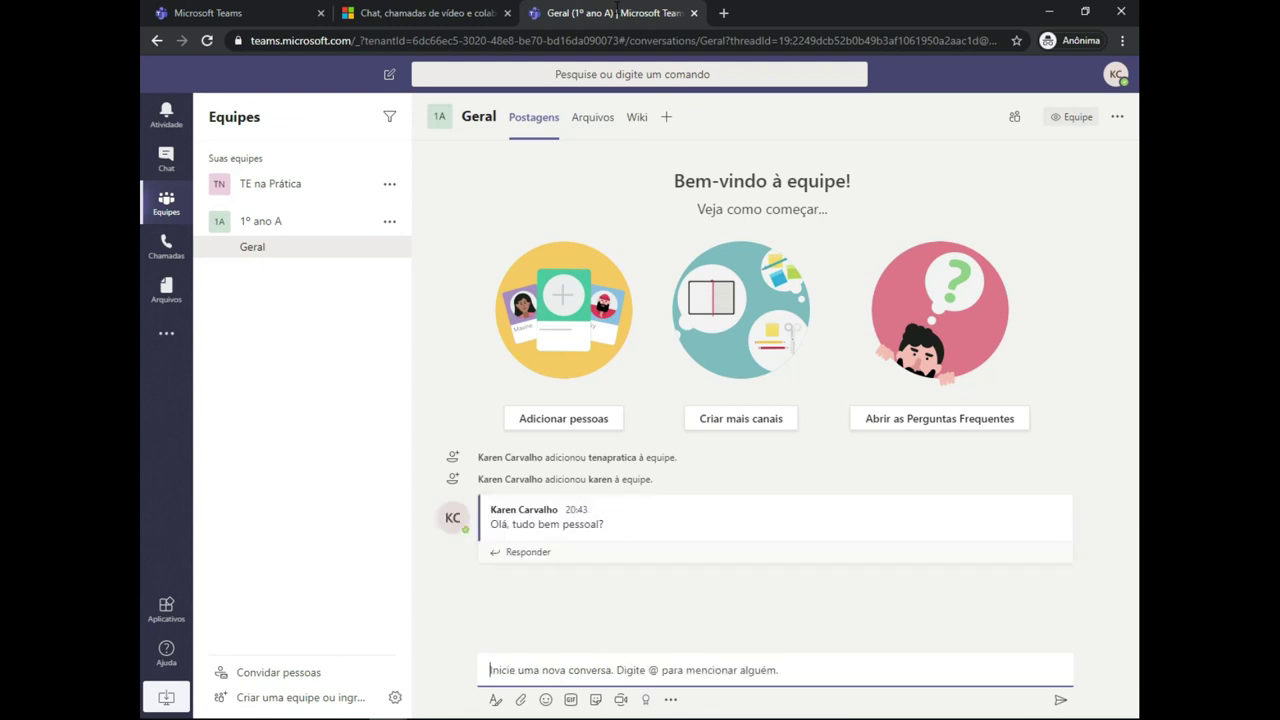
text(@karen)
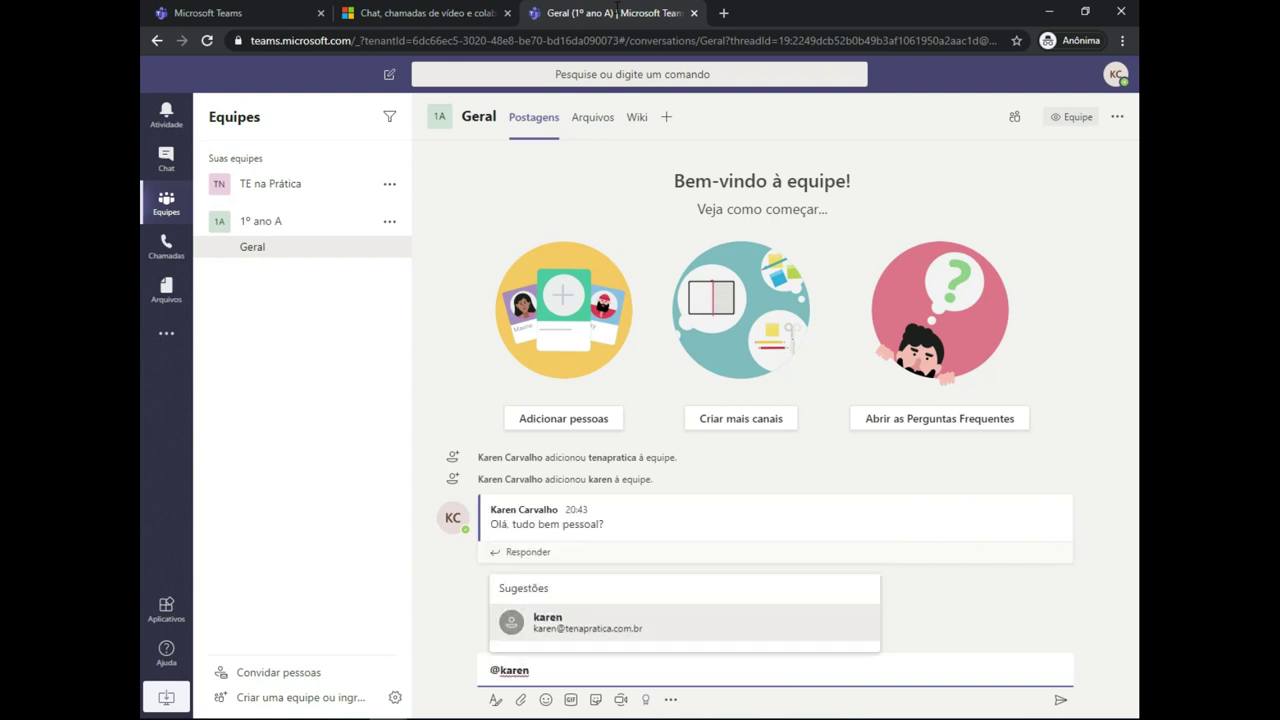
key(Return)
text(@)
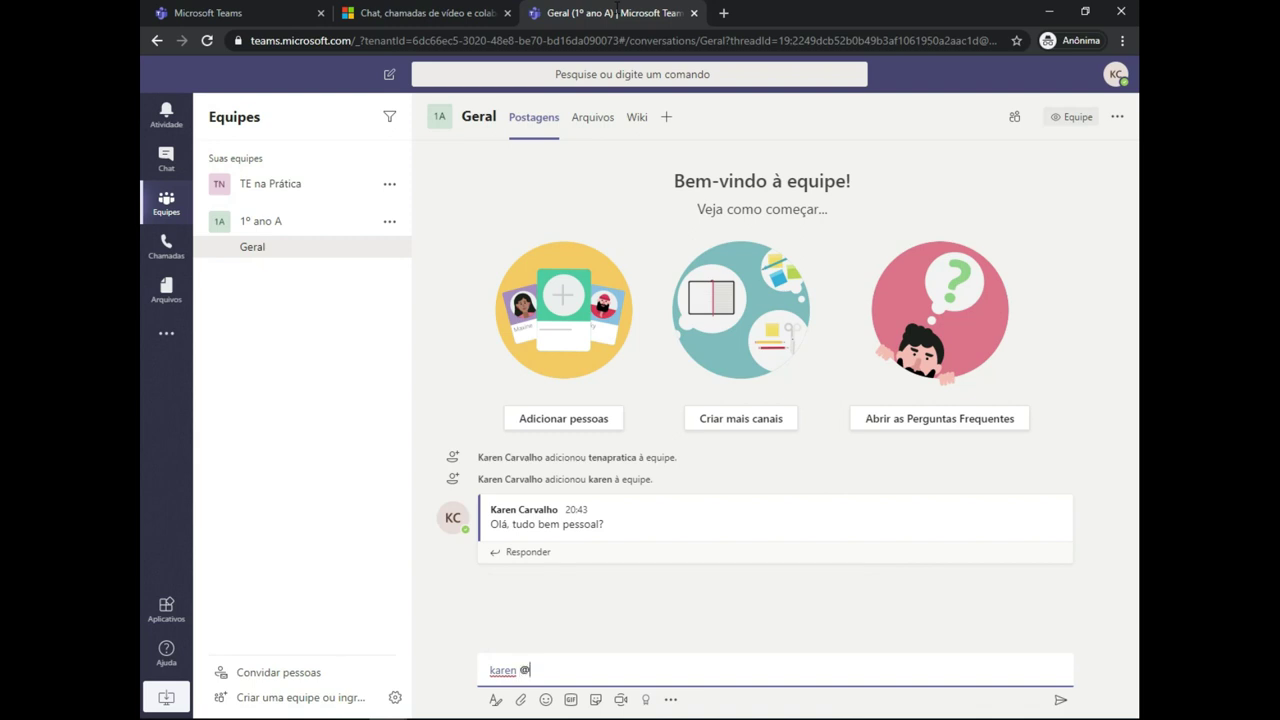
text(k)
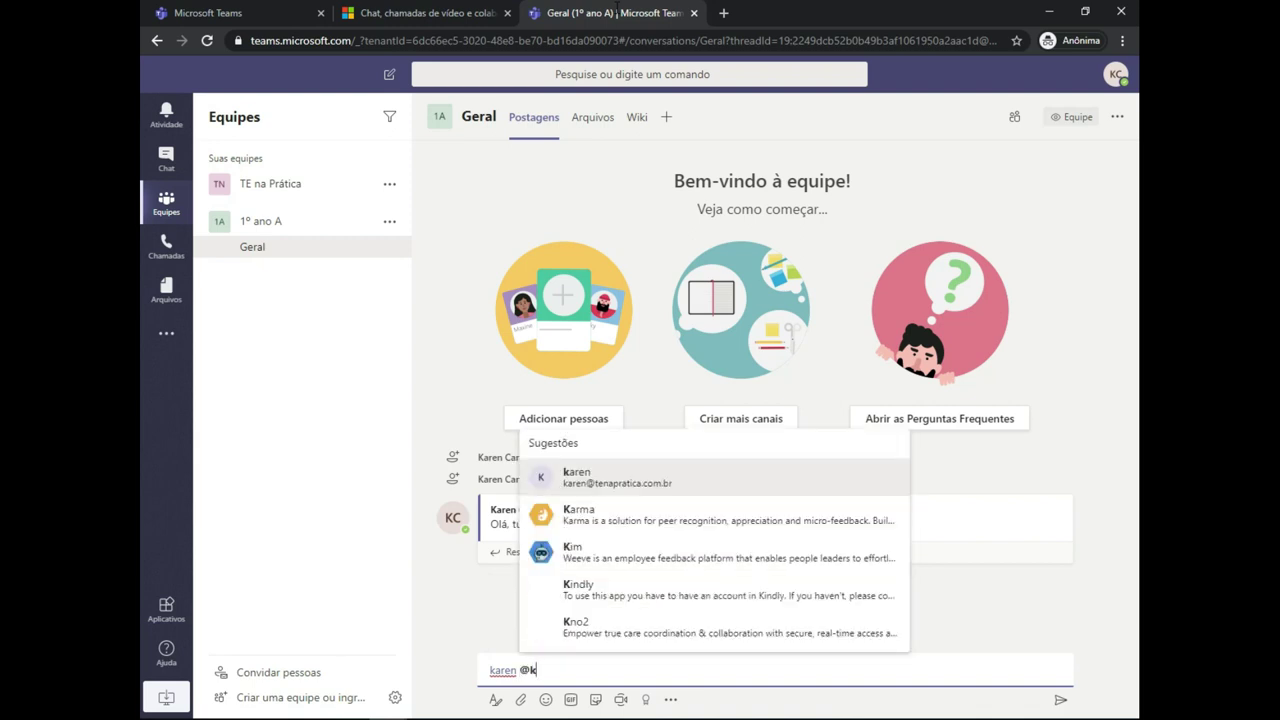
key(BackSpace)
key(Down)
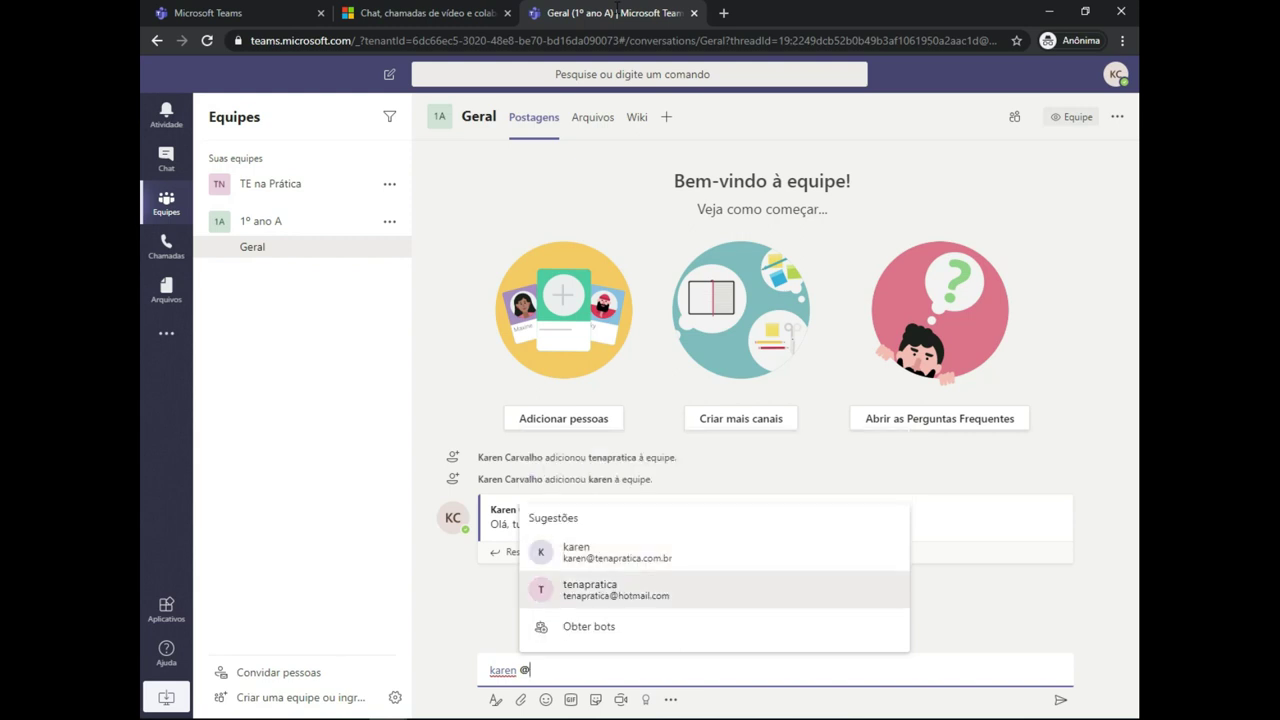
key(Return)
key(Return)
text(@geral)
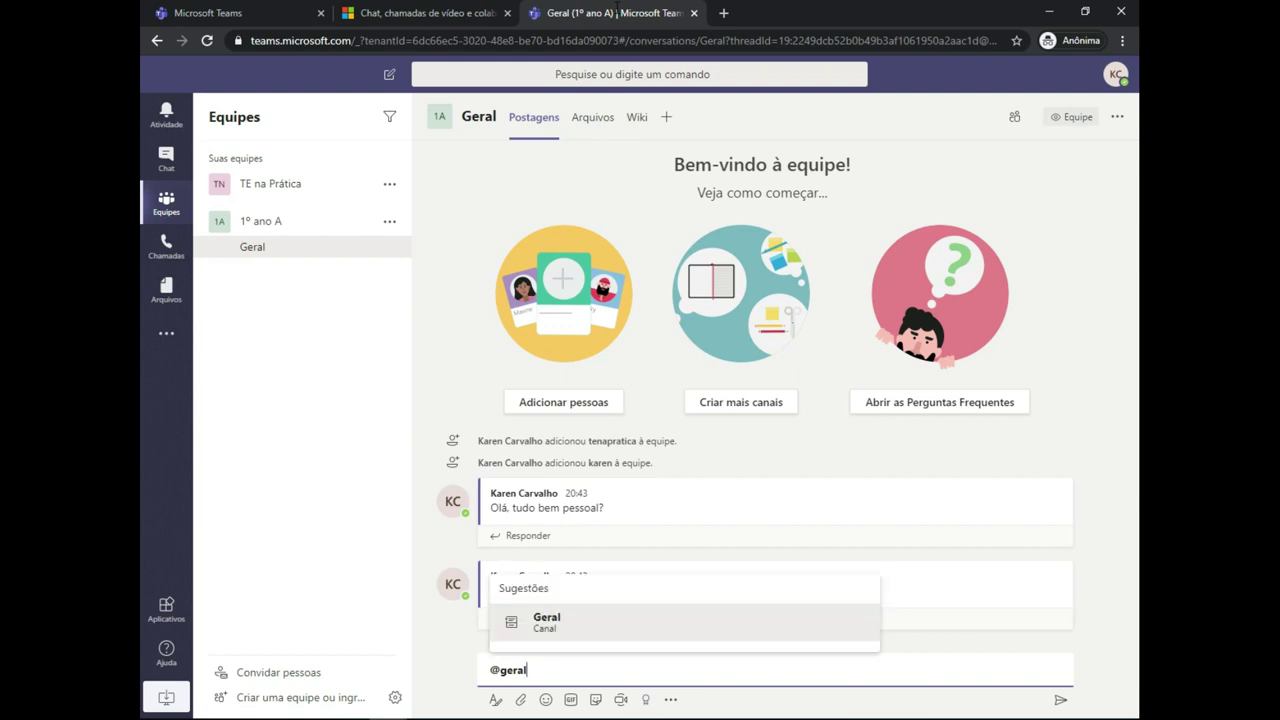
key(Return)
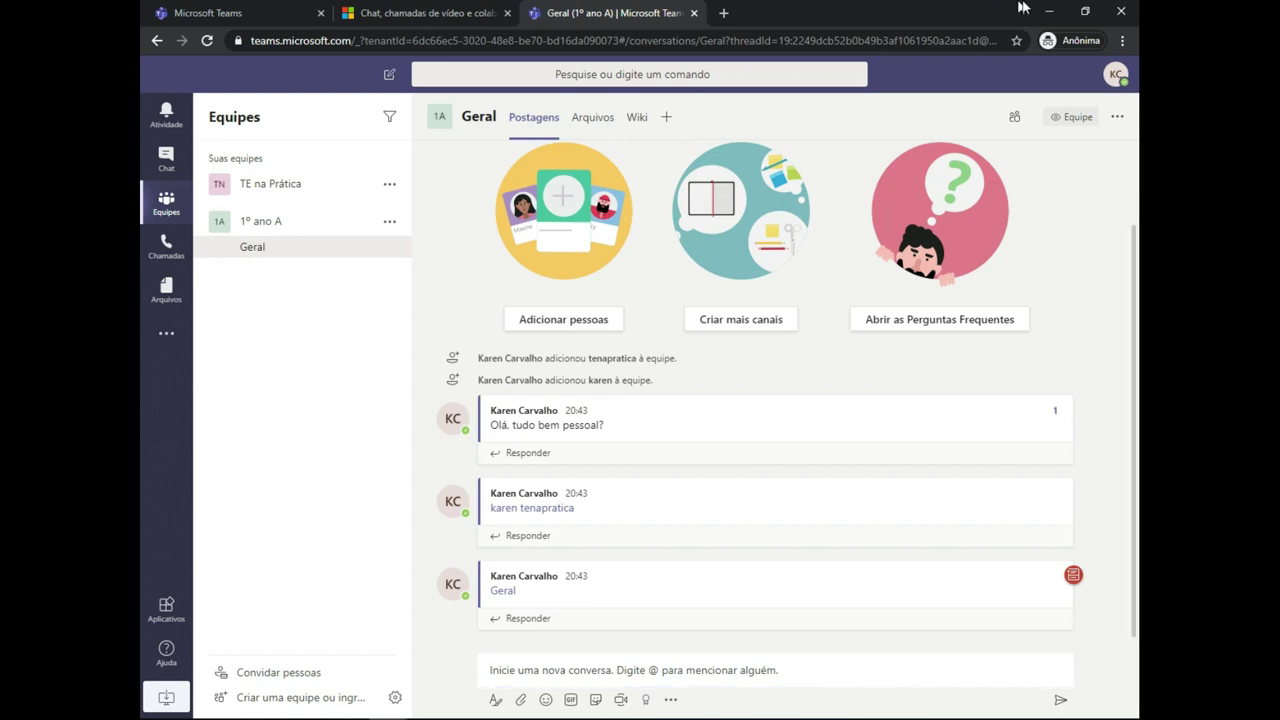
click(570, 699)
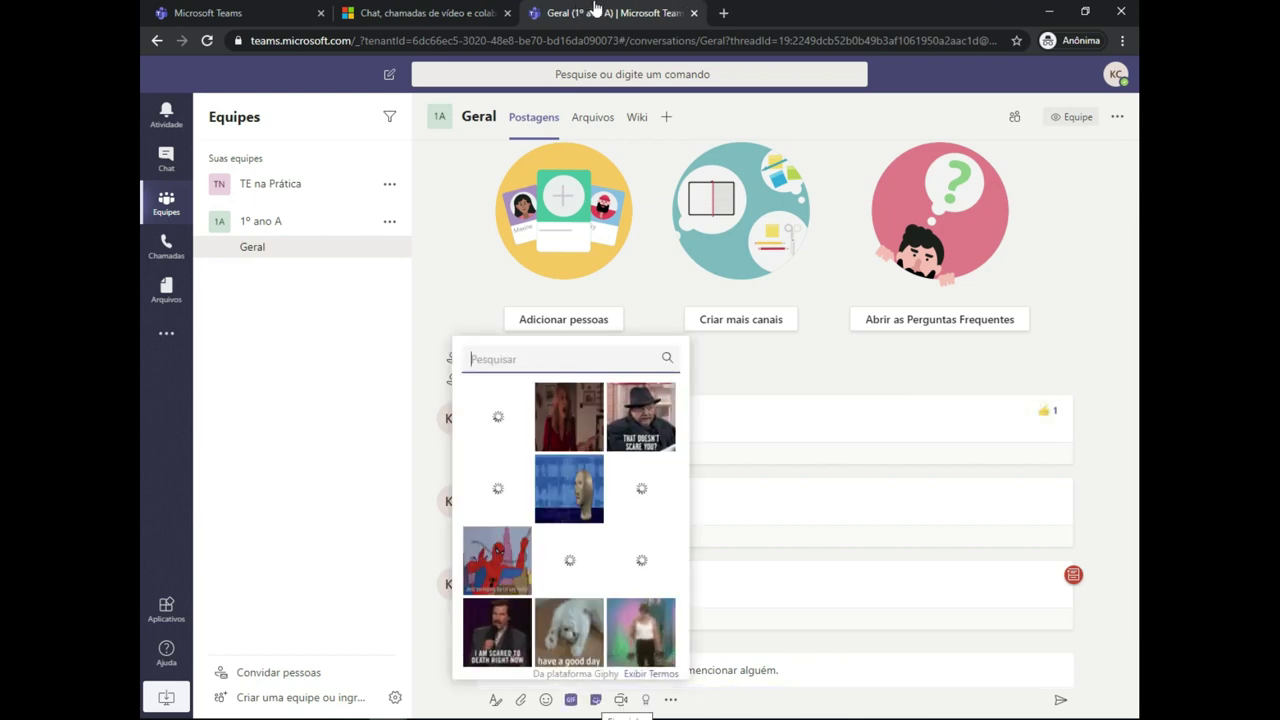
- Switch from the GIF picker to stickers, then start an instant meeting in Geral
click(595, 699)
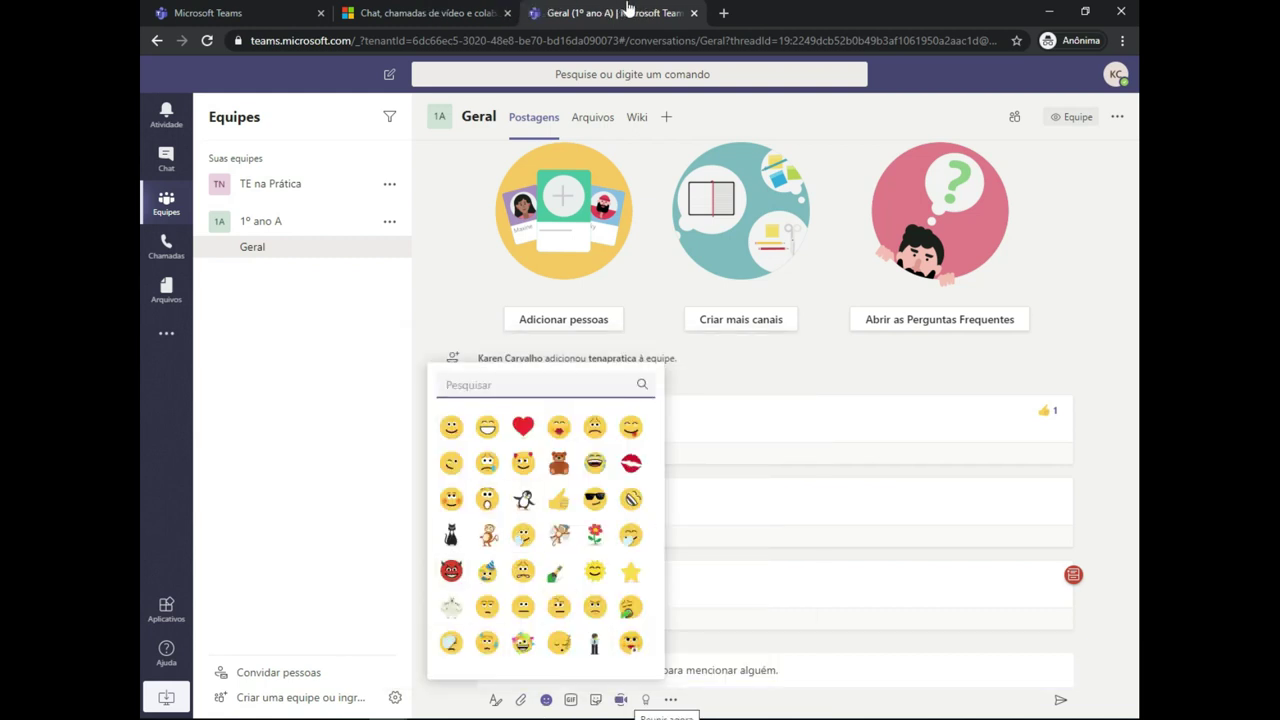
click(620, 699)
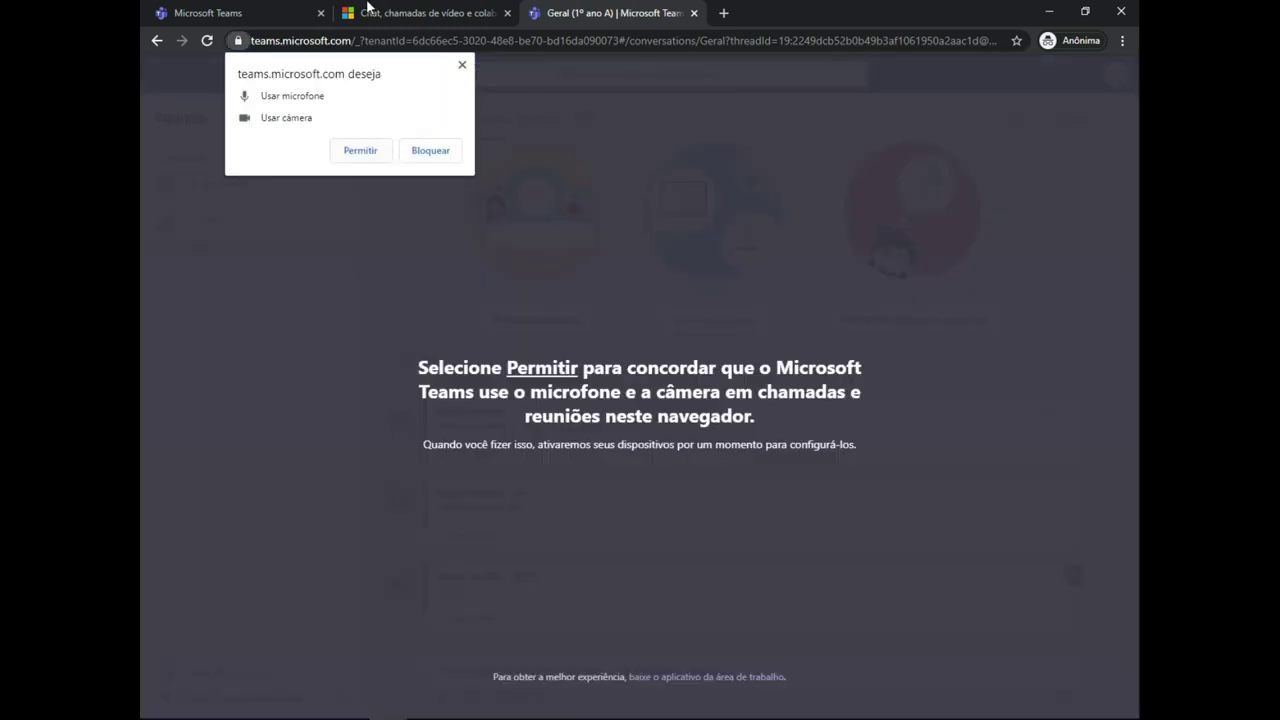
- Allow microphone and camera, join the instant meeting, then hang up after about 17 seconds
key(Escape)
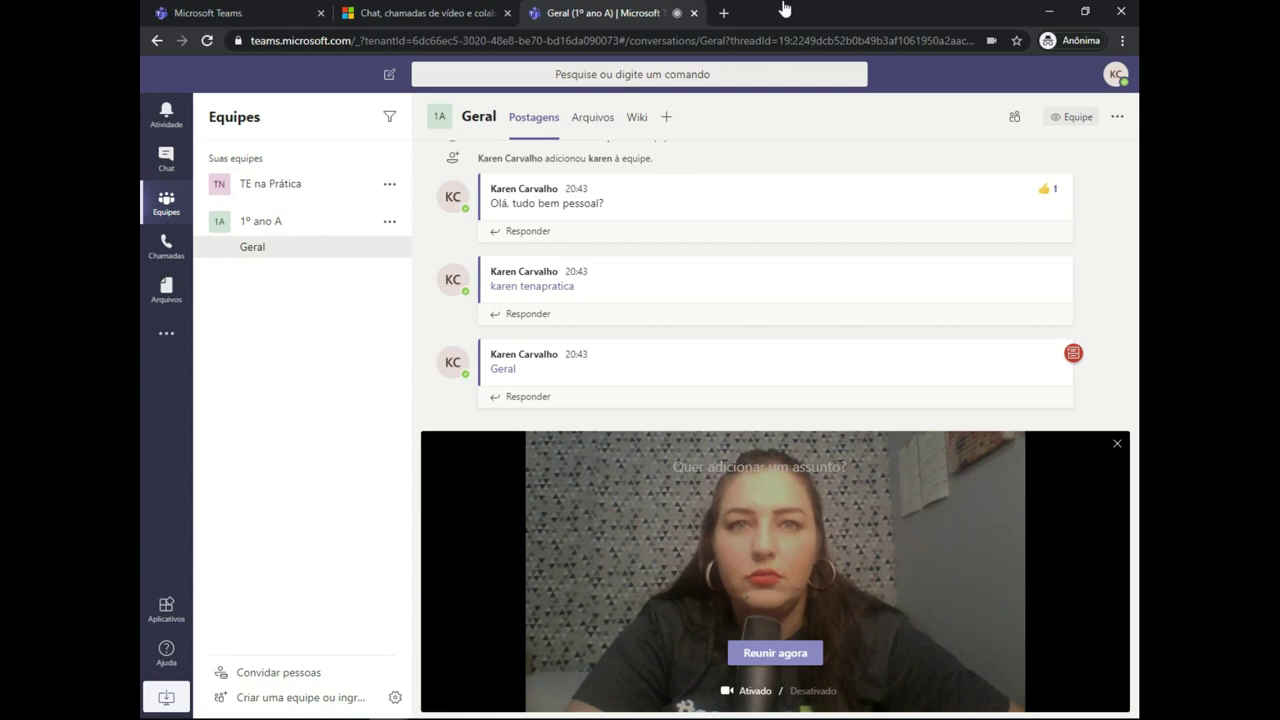
key(Return)
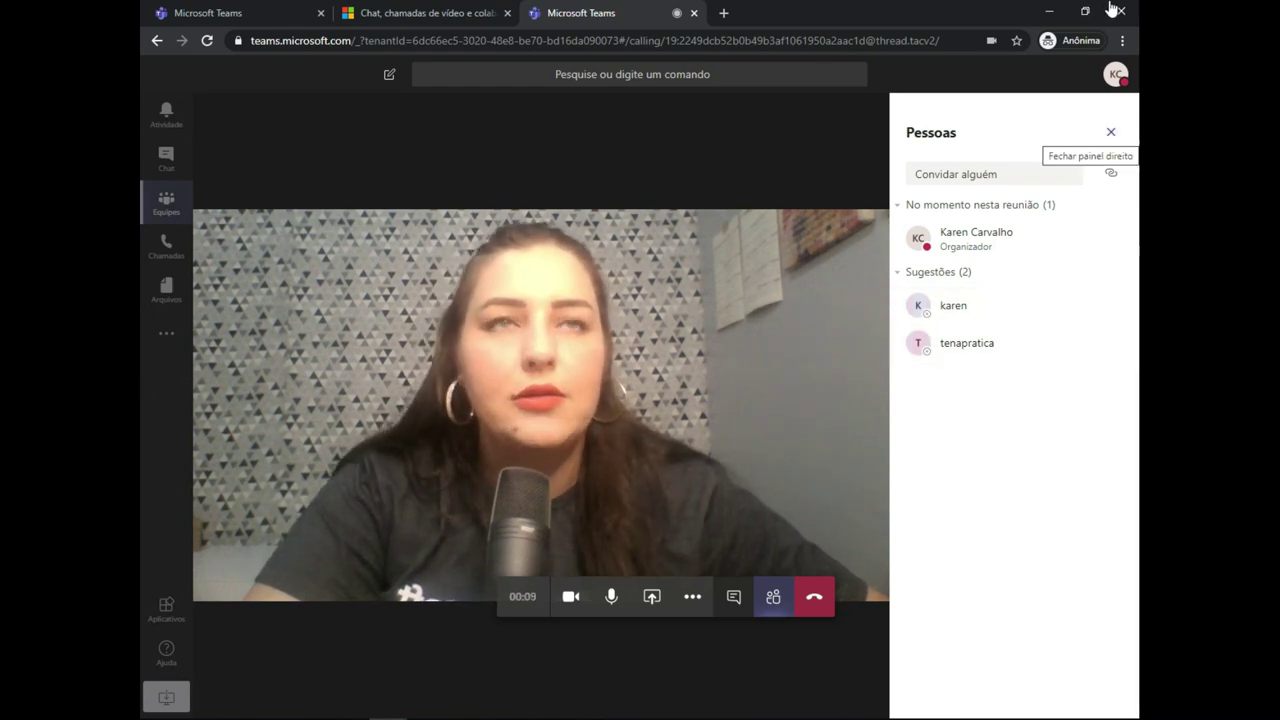
key(Return)
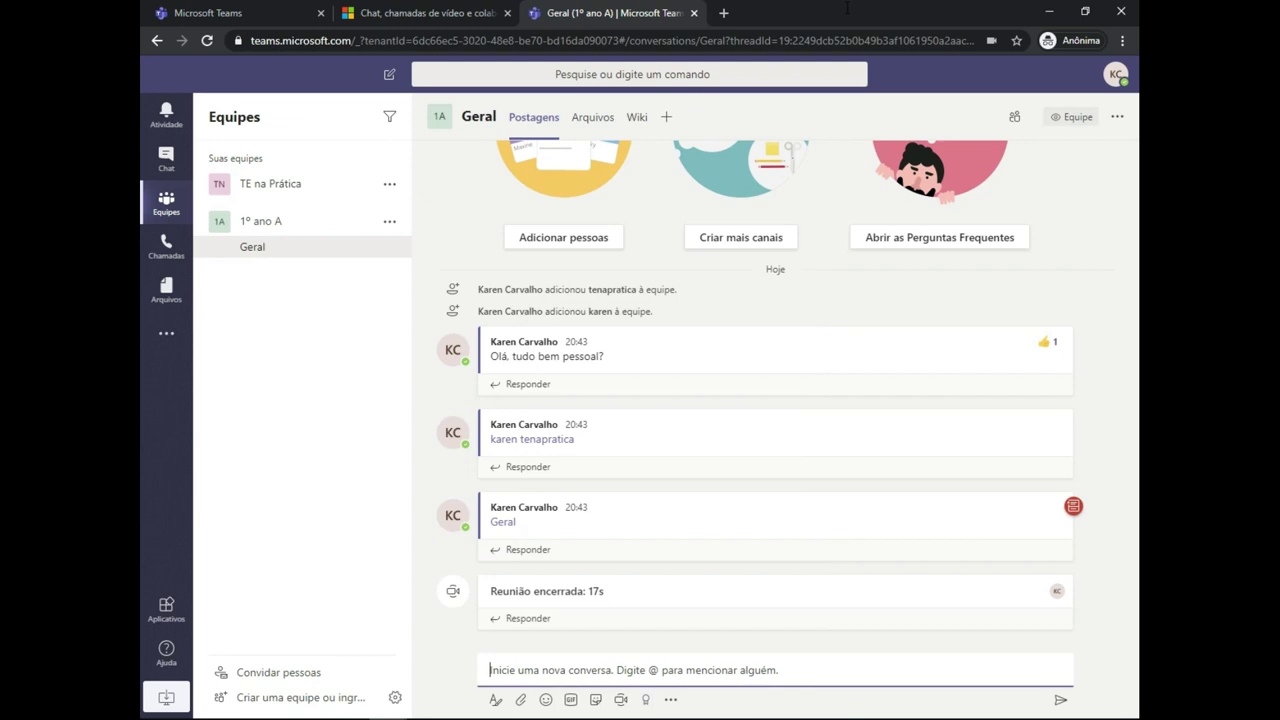
- In Geral's Arquivos, choose Novo > Documento do Word and name it 'teste'
click(592, 117)
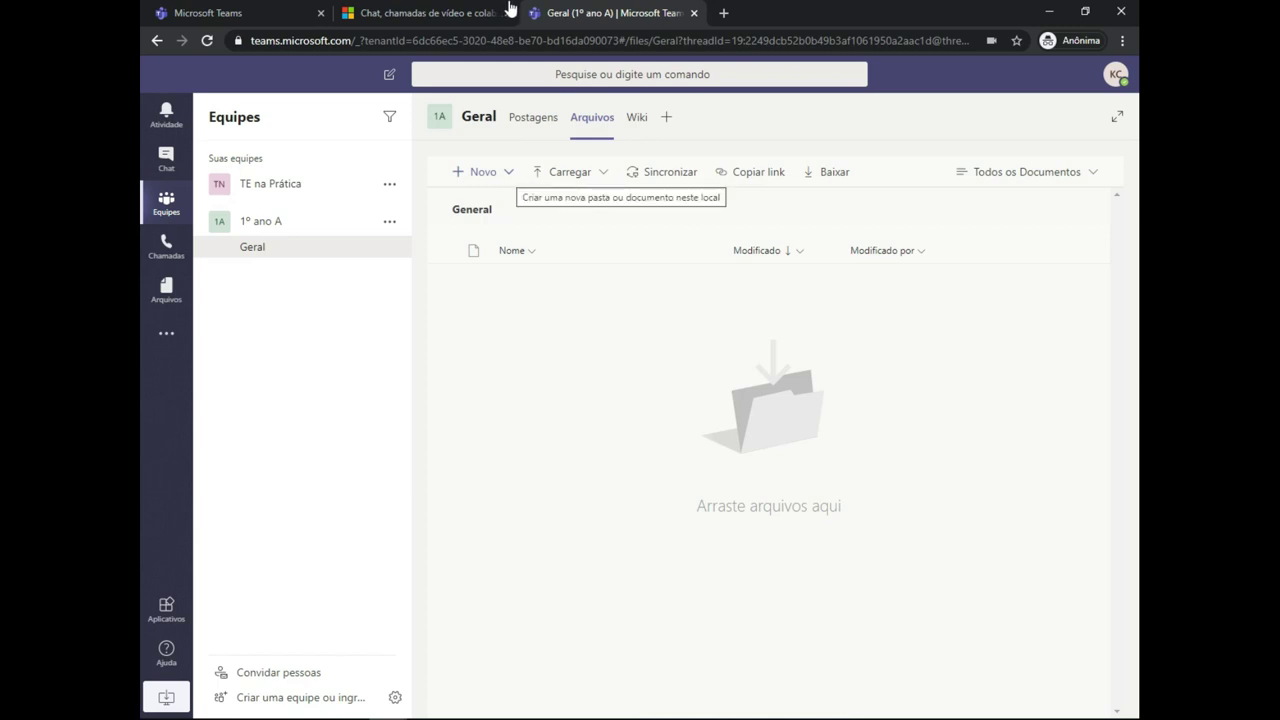
key(Return)
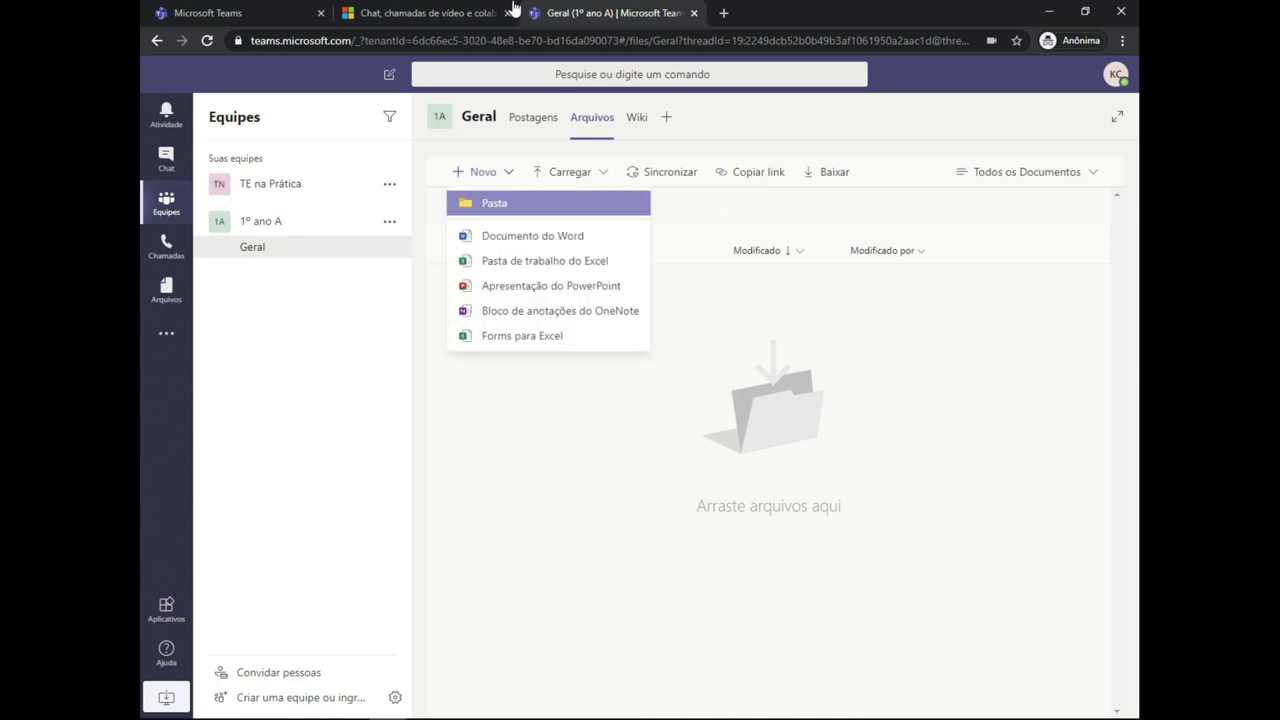
key(Down)
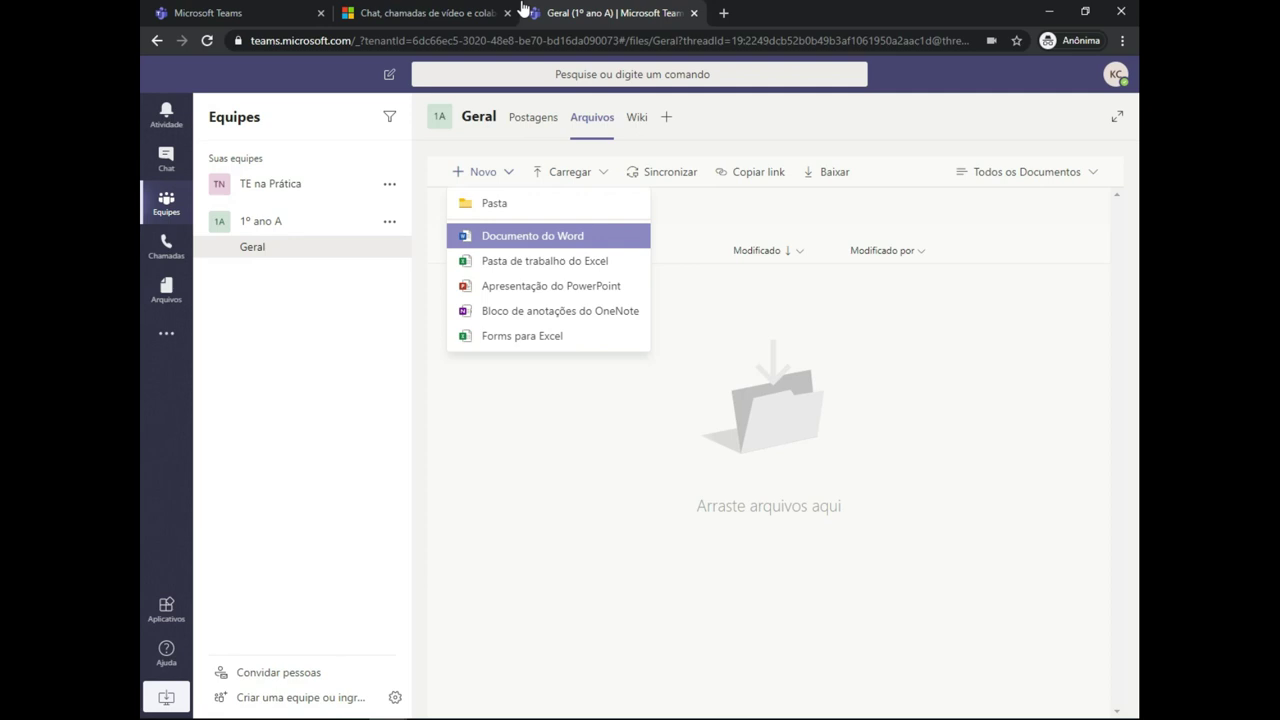
key(Down)
key(Down)
key(Down)
key(Down)
key(Up)
key(Up)
key(Up)
key(Up)
key(Down)
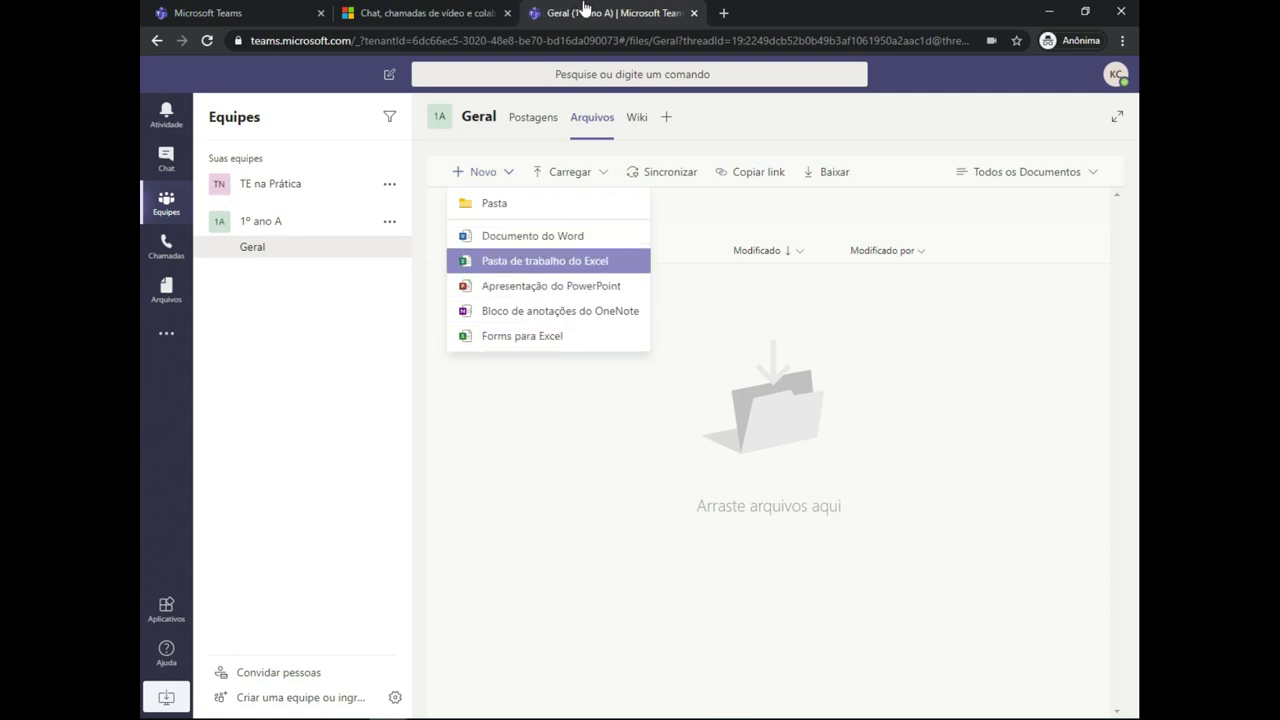
key(Down)
key(Down)
key(Down)
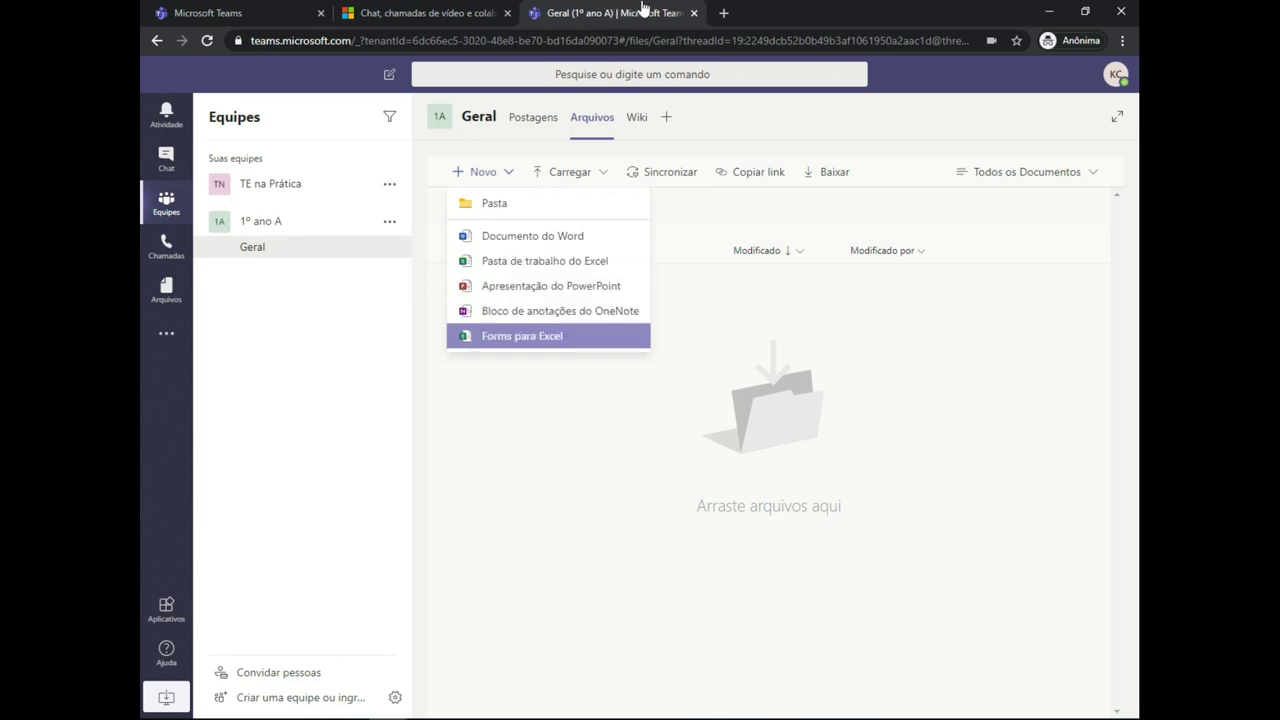
key(Up)
key(Up)
key(Up)
key(Up)
key(Down)
key(Down)
key(Down)
key(Down)
key(Up)
key(Up)
key(Up)
key(Up)
key(Down)
key(Up)
key(Up)
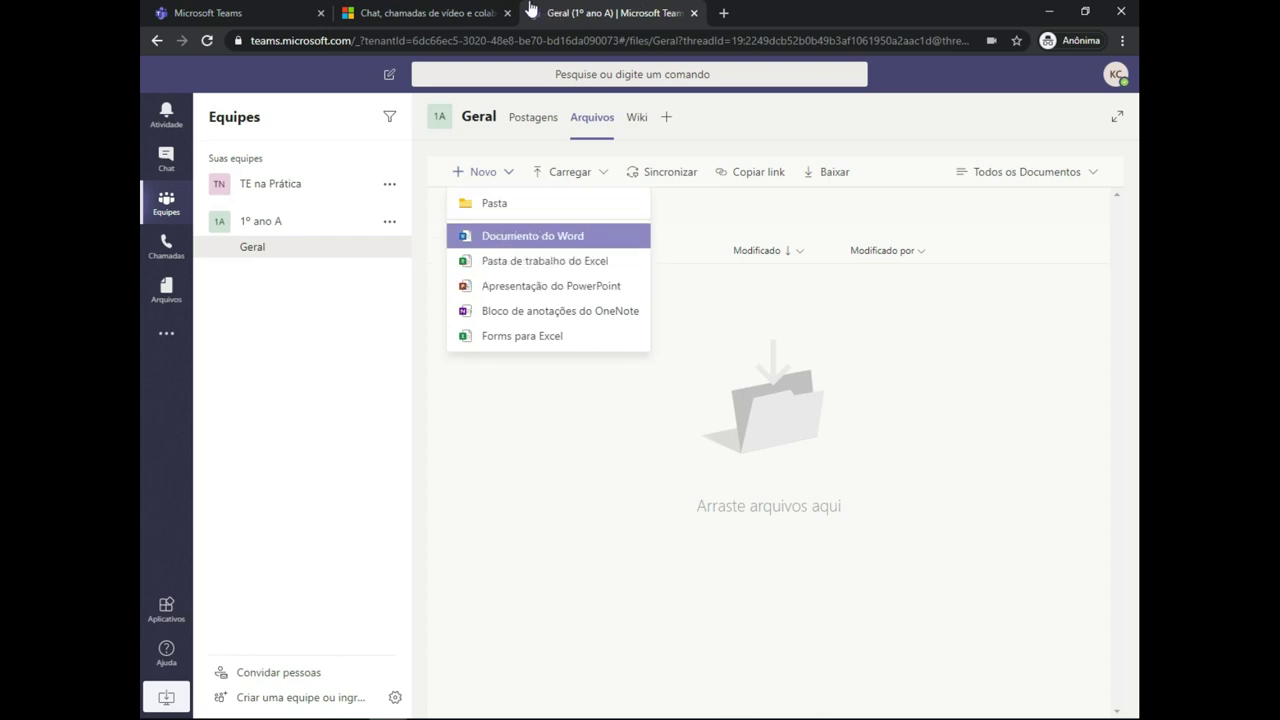
key(Return)
text(teste)
- Create teste.docx, discard a draft comment, and close the document back to the file list
key(Return)
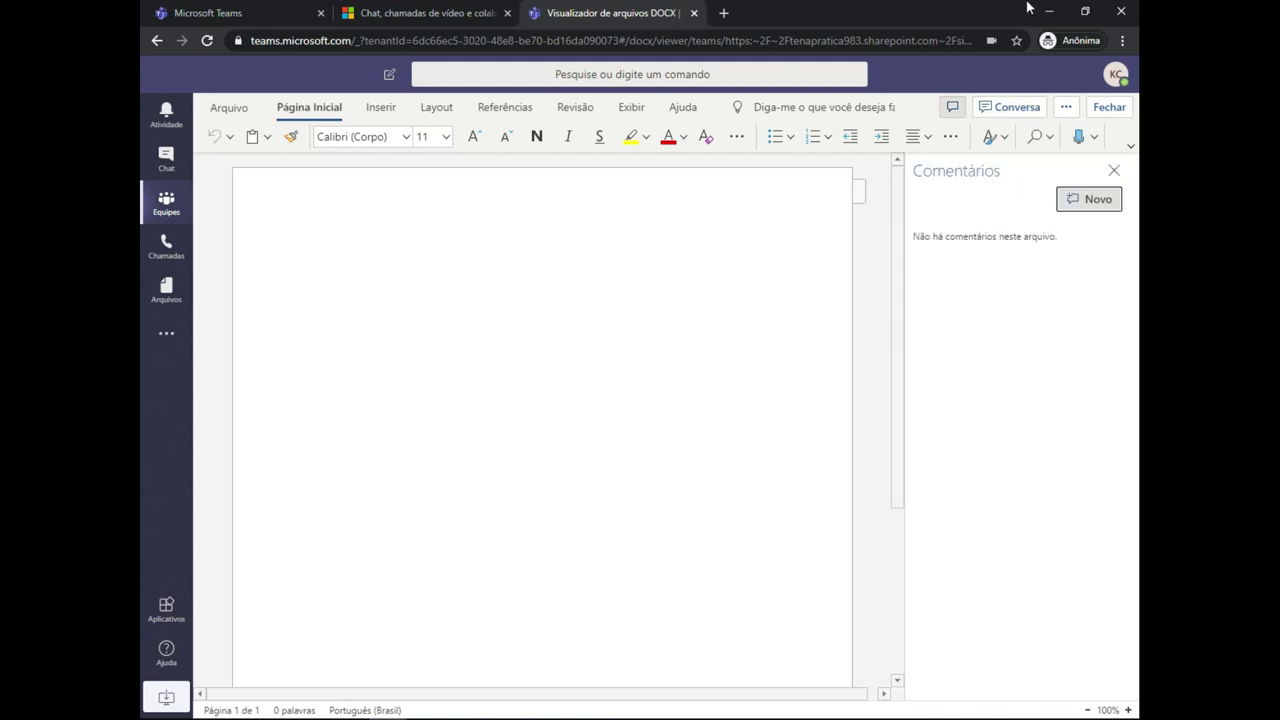
key(ctrl+alt+m)
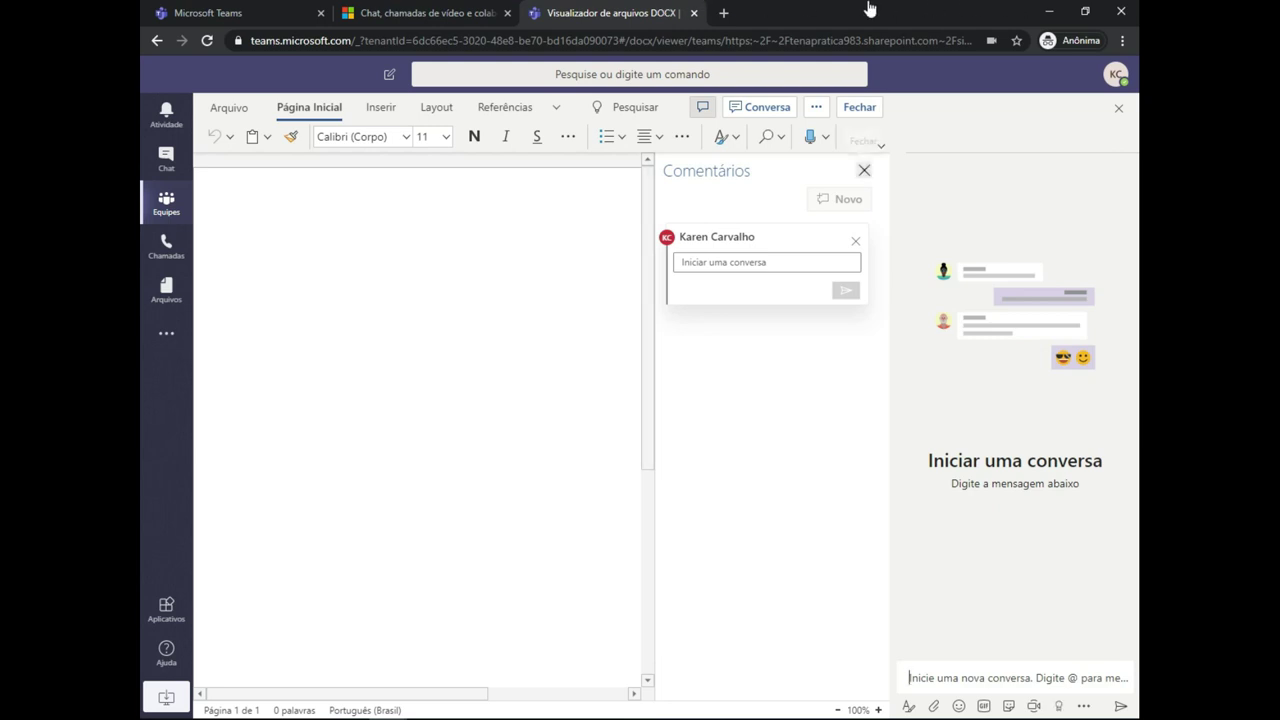
click(864, 170)
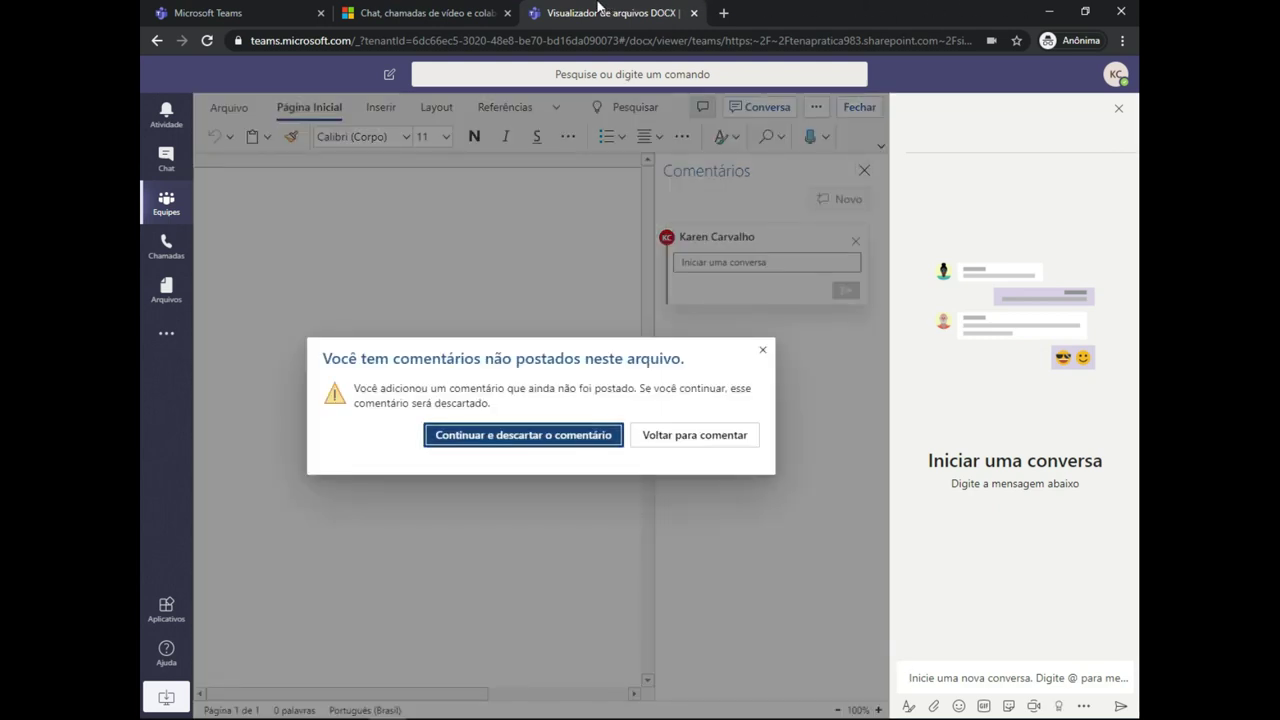
key(Return)
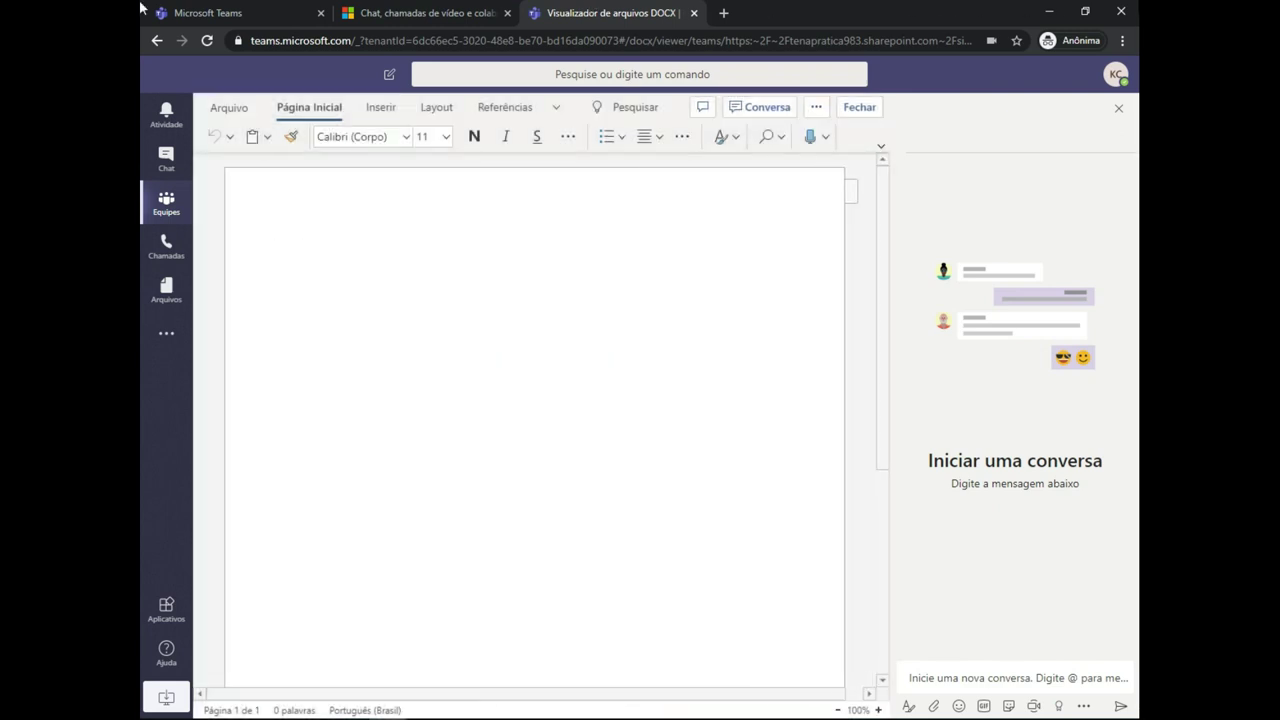
click(1119, 108)
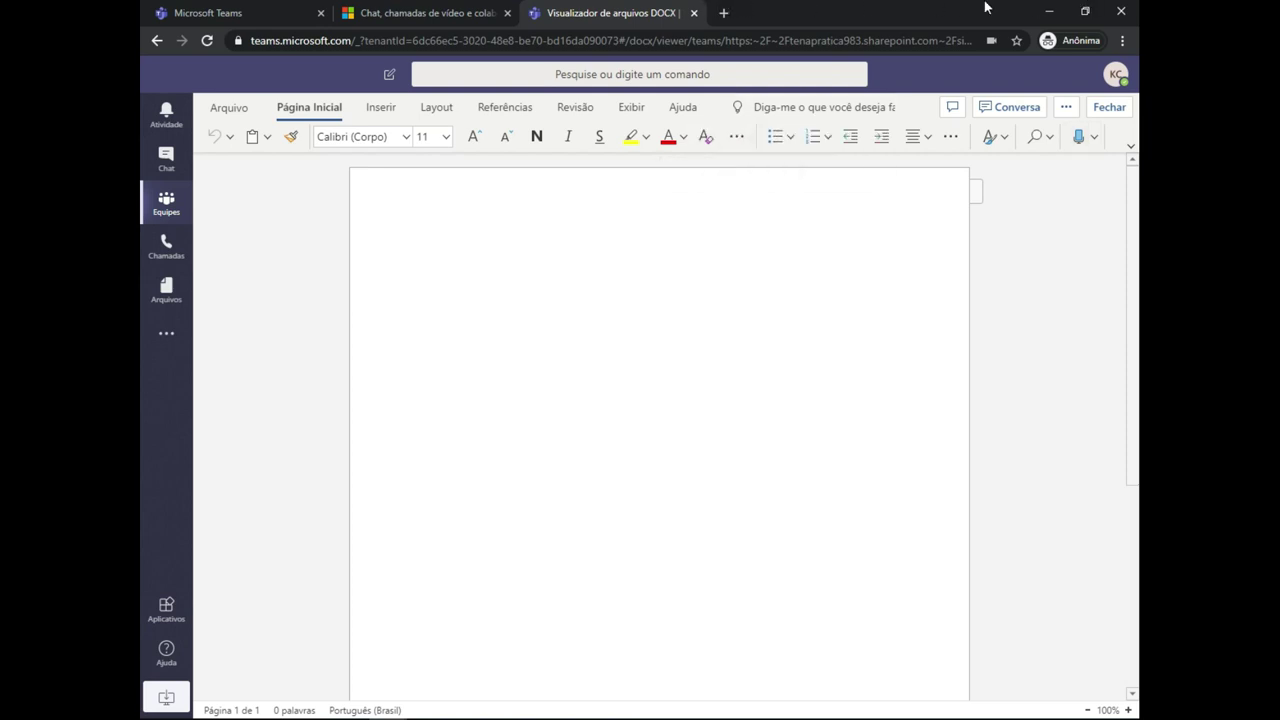
click(1109, 107)
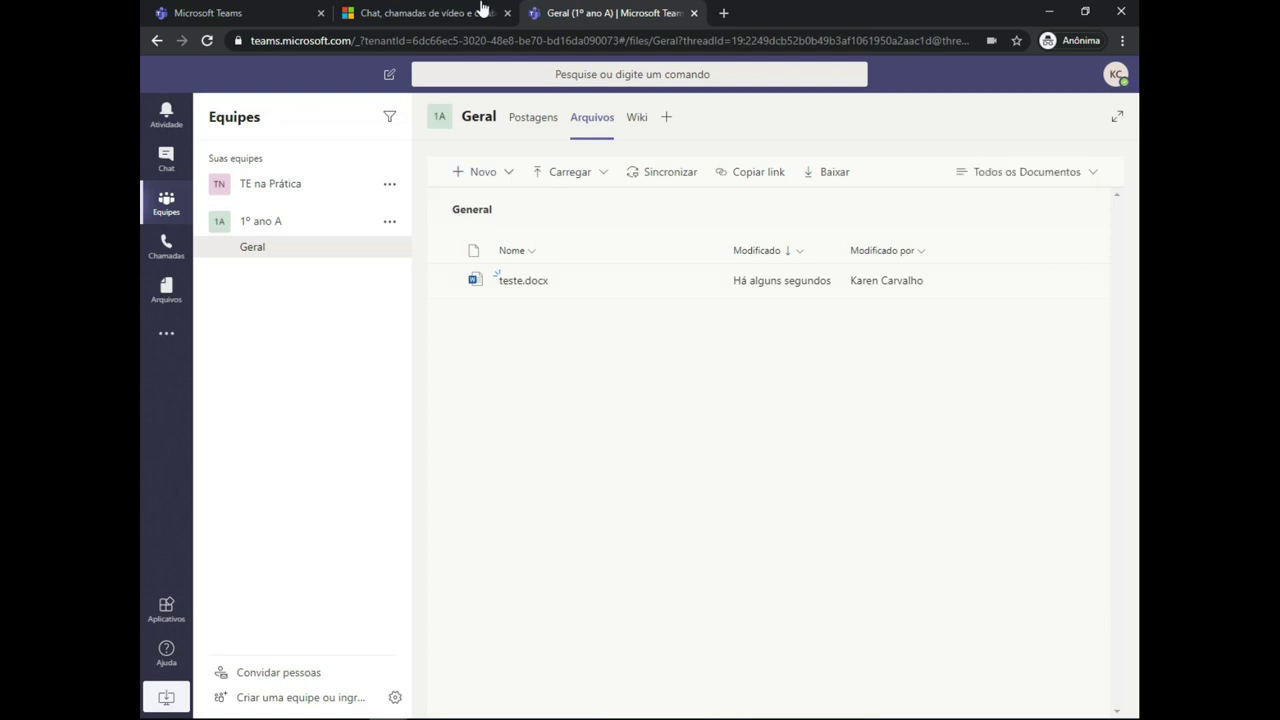
- Browse the Novo and Carregar menus in Geral's files without creating anything
key(Return)
key(Down)
key(Down)
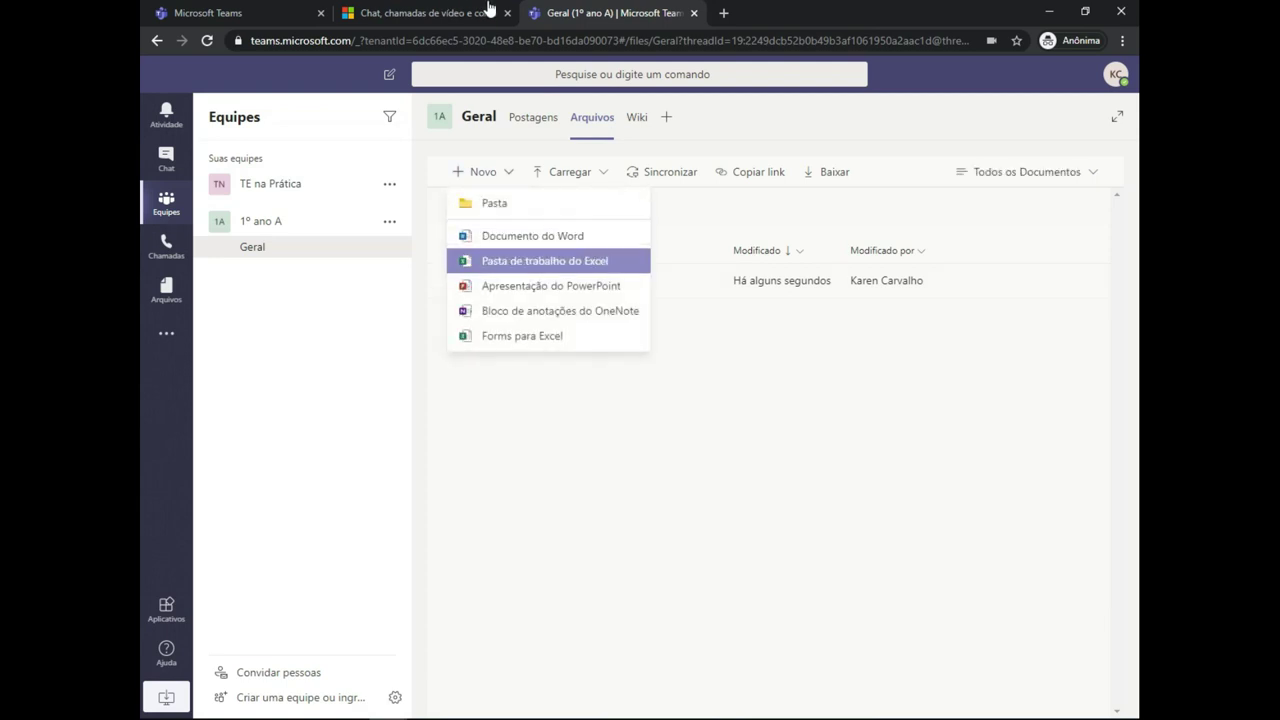
key(Down)
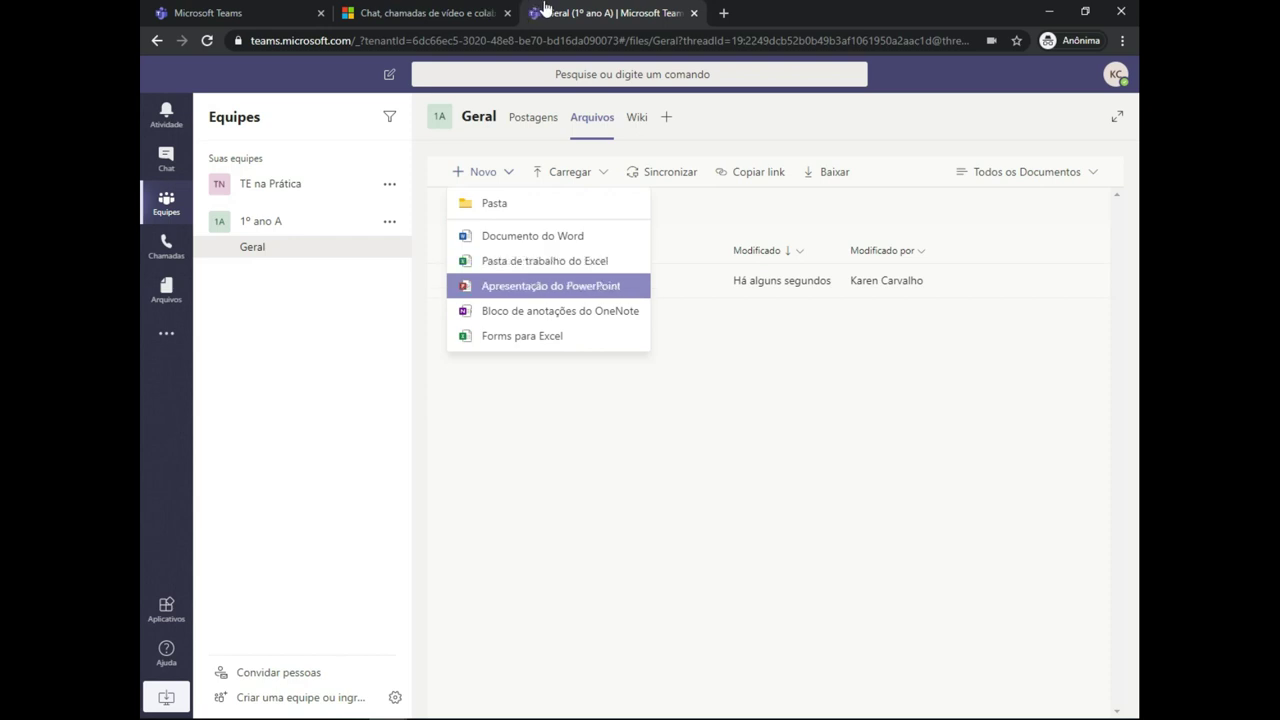
key(Tab)
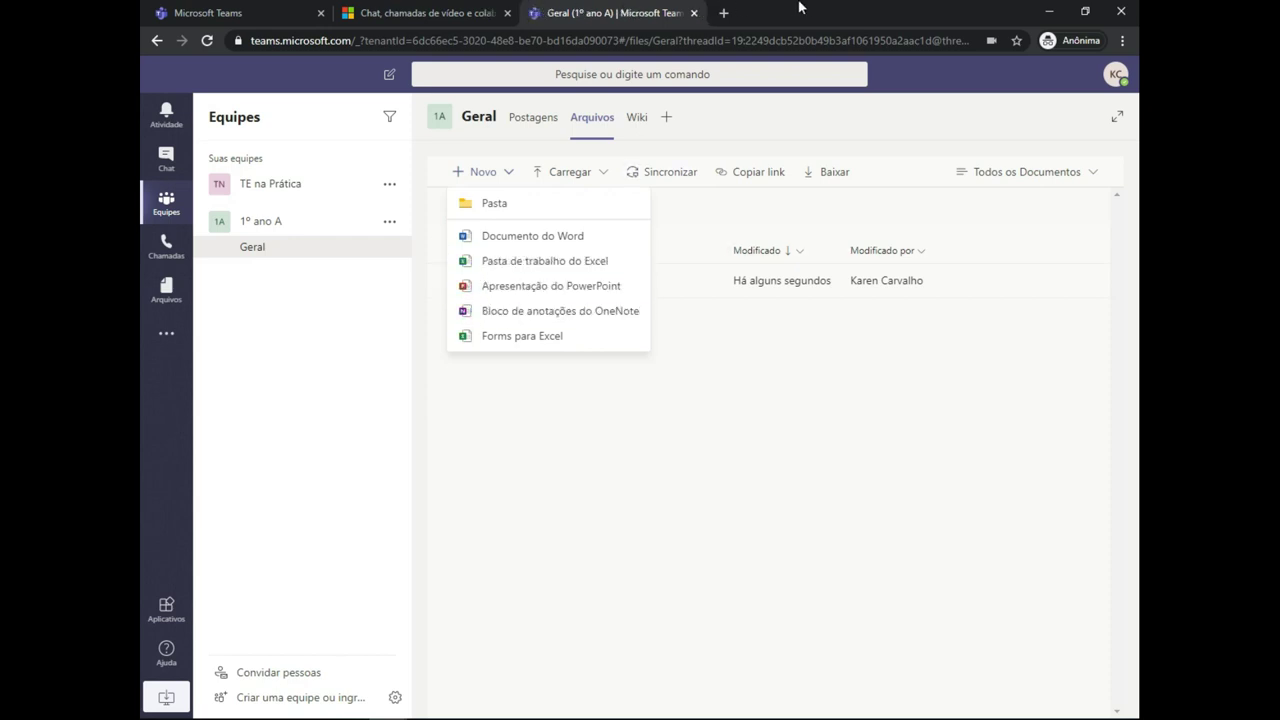
key(Escape)
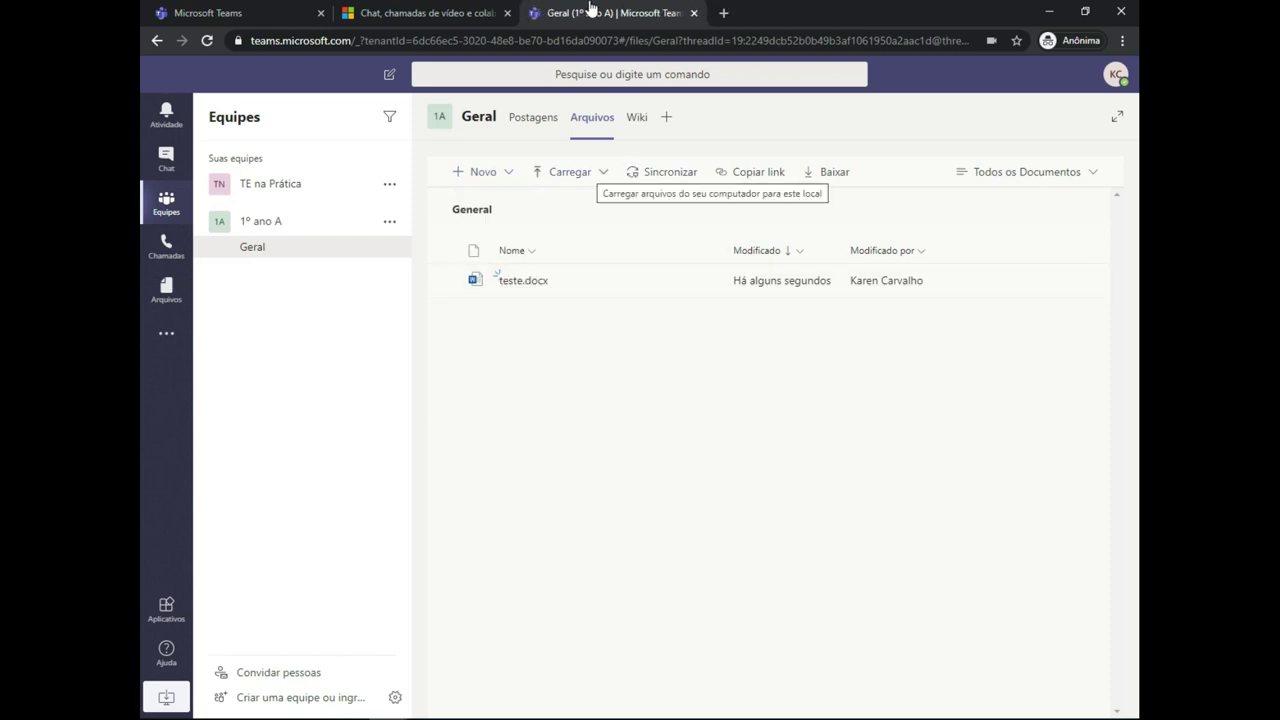
key(Return)
key(Escape)
- Create a new folder named '1' via Novo > Pasta
key(Left)
key(Return)
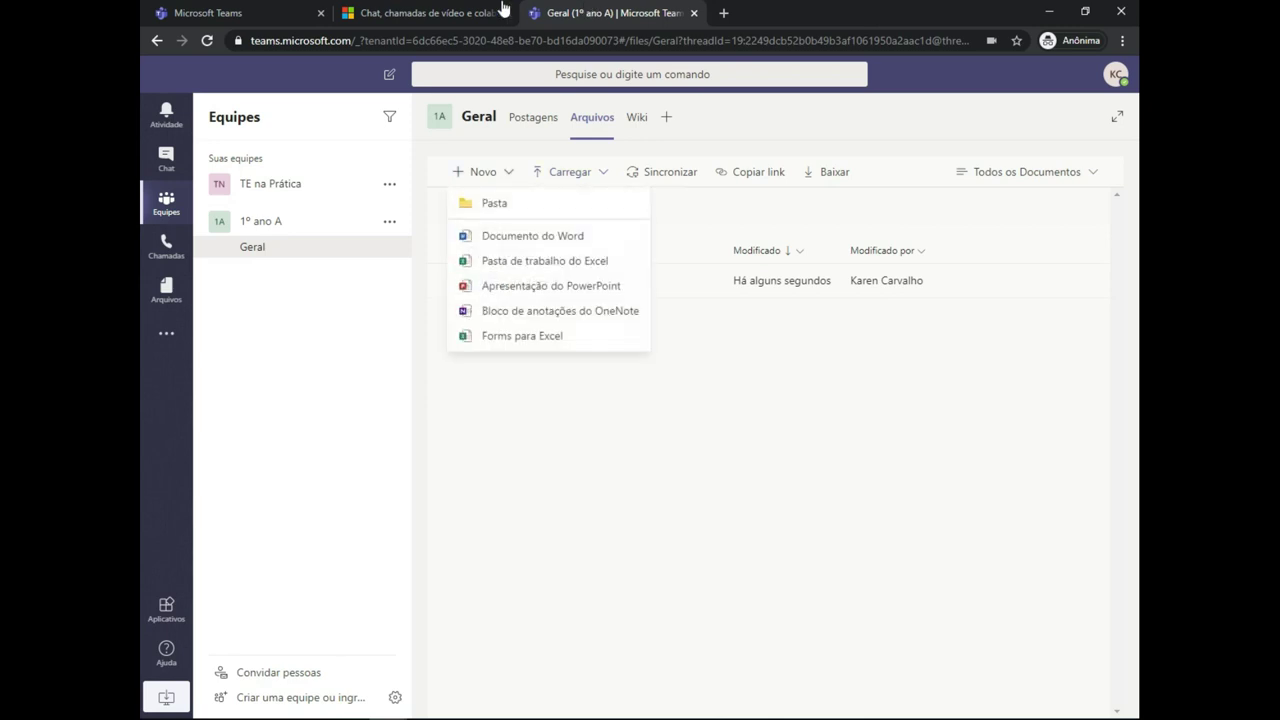
key(Down)
key(Return)
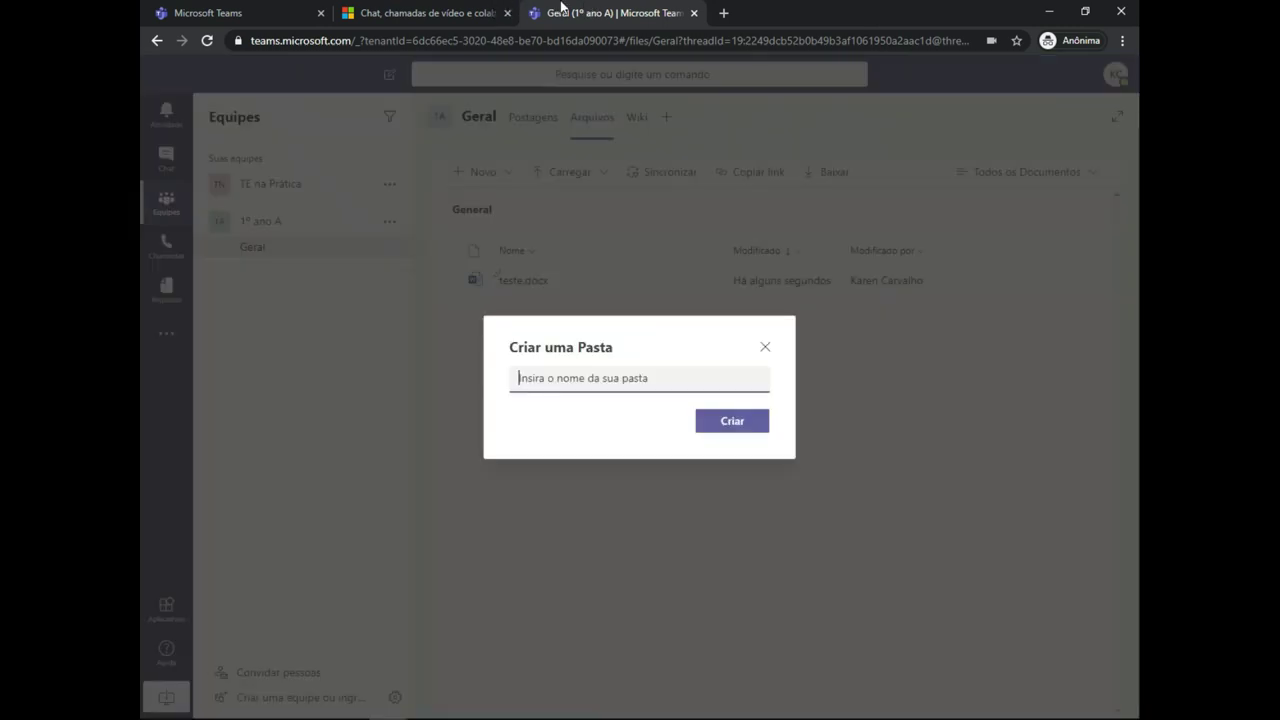
text(1)
key(Return)
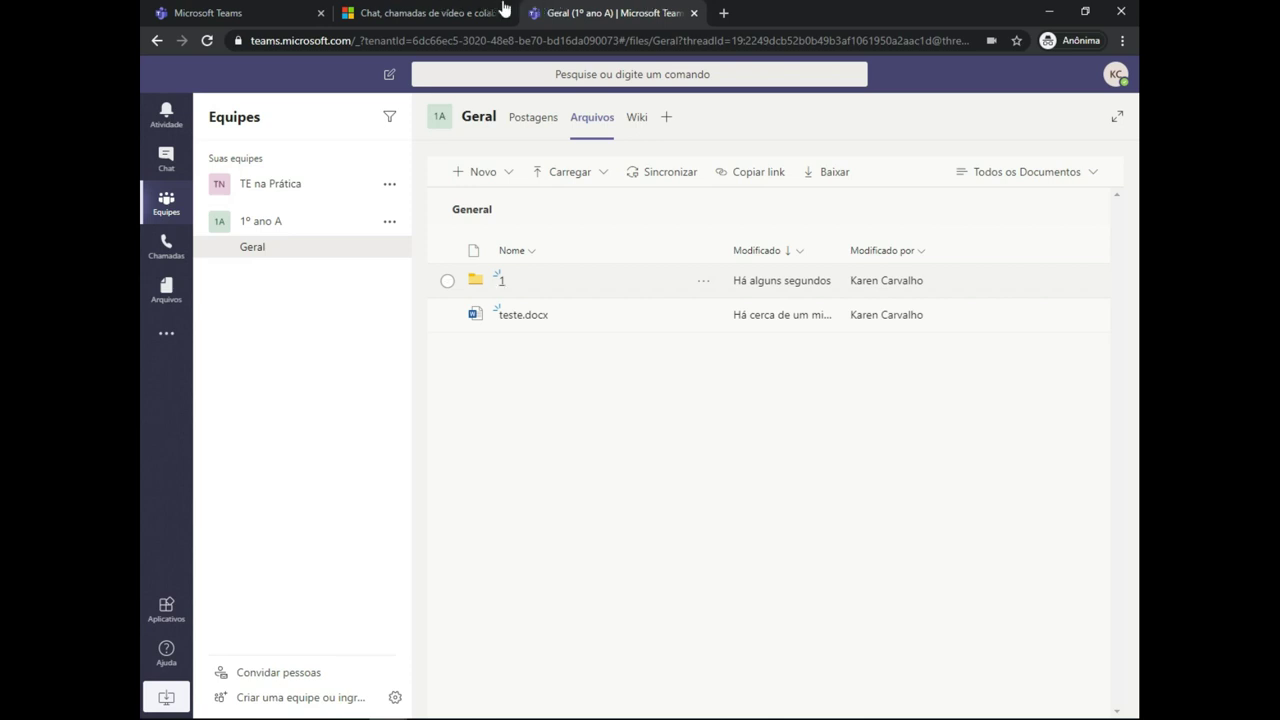
- Open folder '1' and dismiss the Novo menu
key(Return)
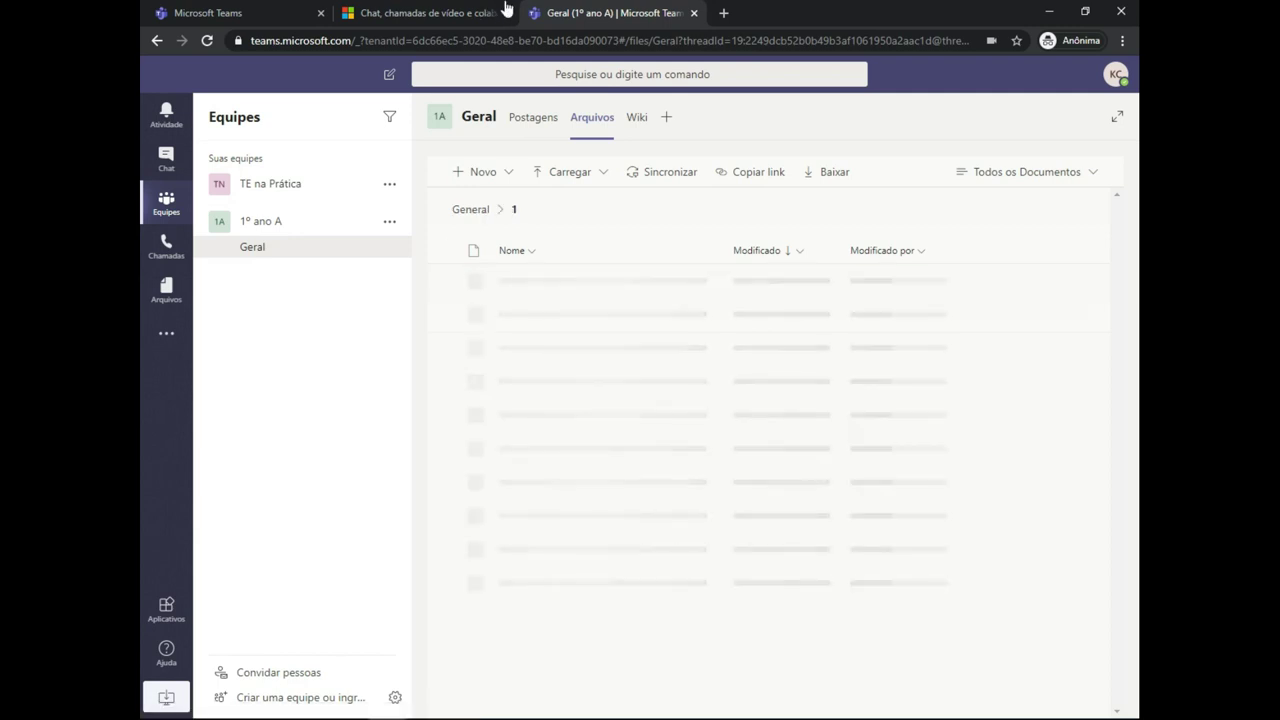
key(Return)
key(Escape)
- Try Carregar > Arquivos, cancel the file picker, and close the upload menu
key(Right)
key(Return)
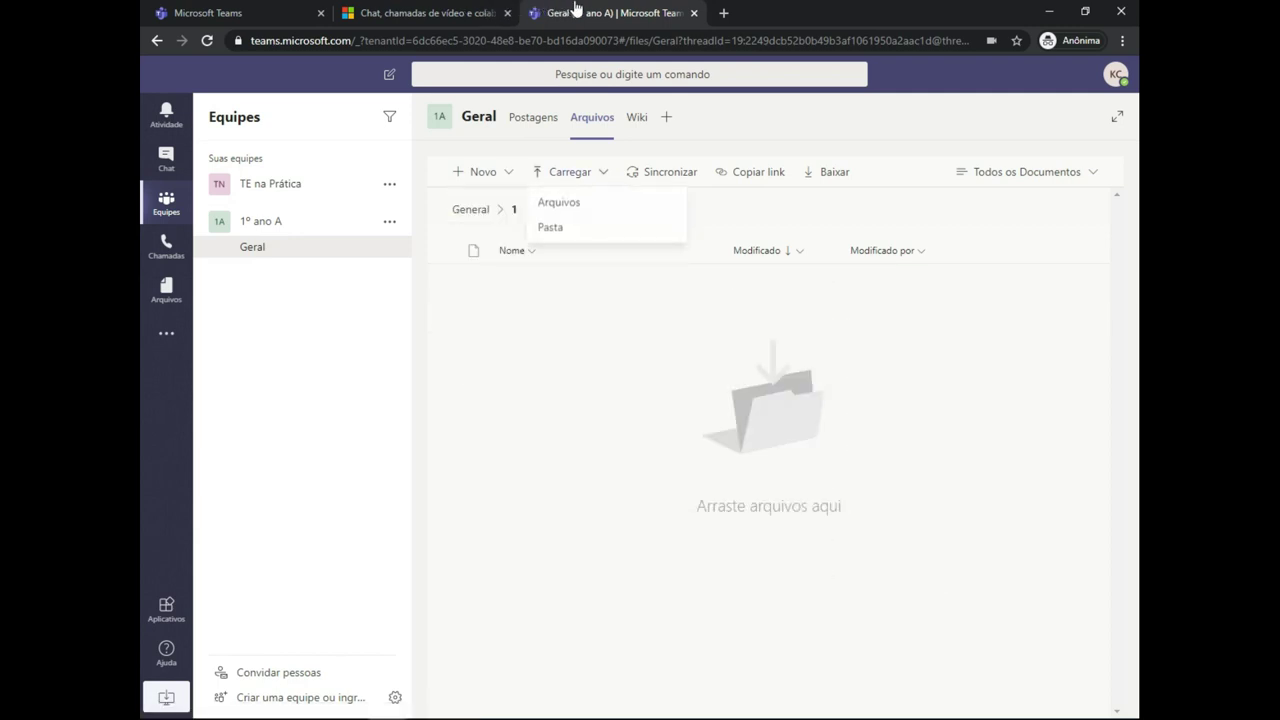
key(Down)
key(Return)
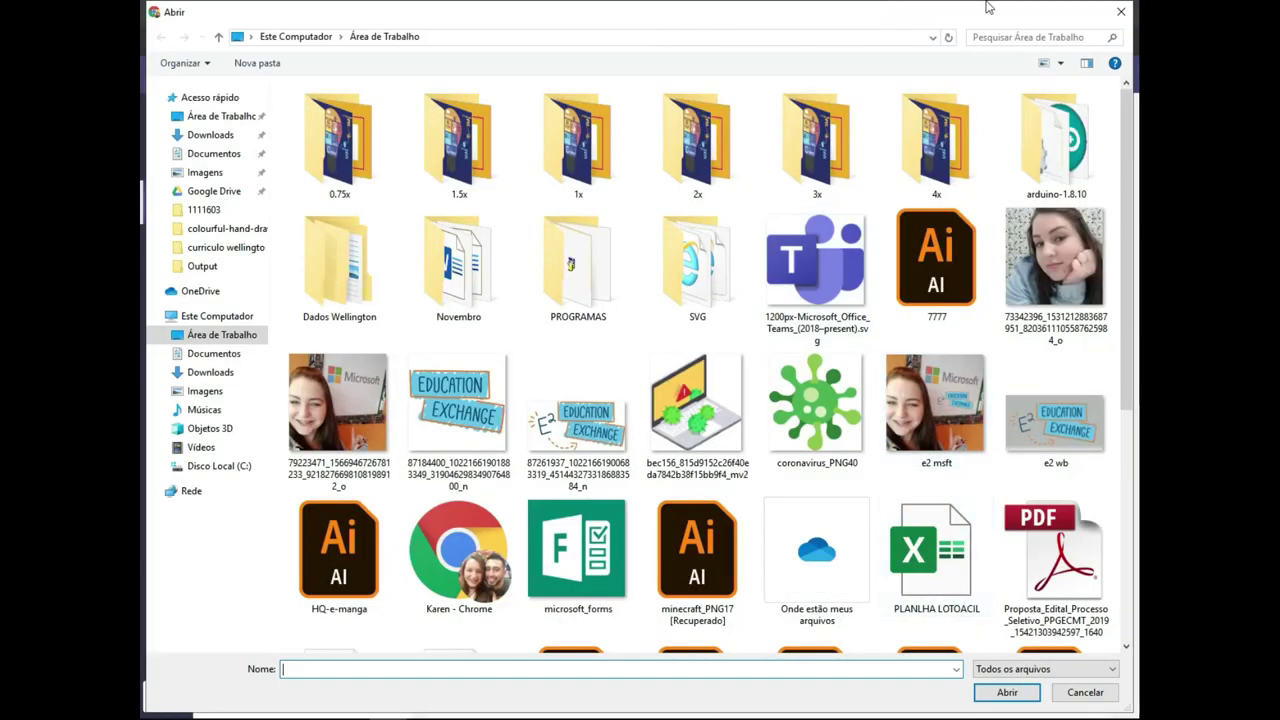
key(Tab)
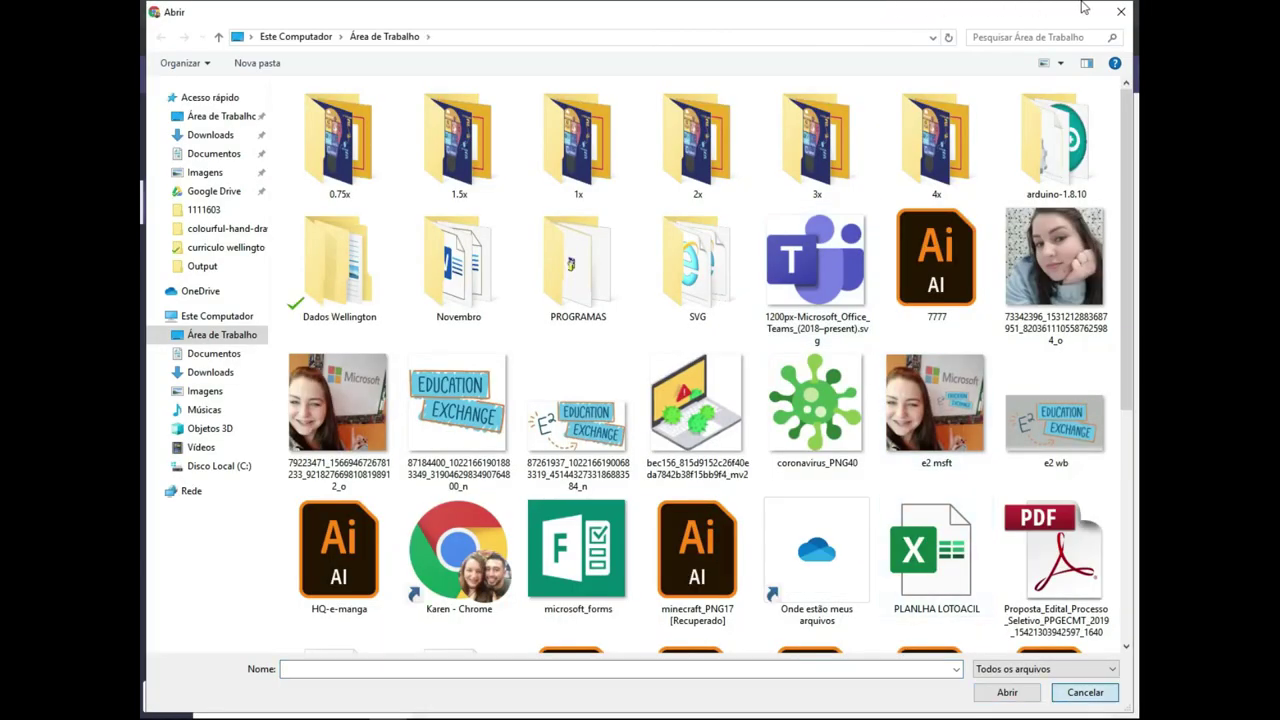
key(Return)
key(Return)
key(Down)
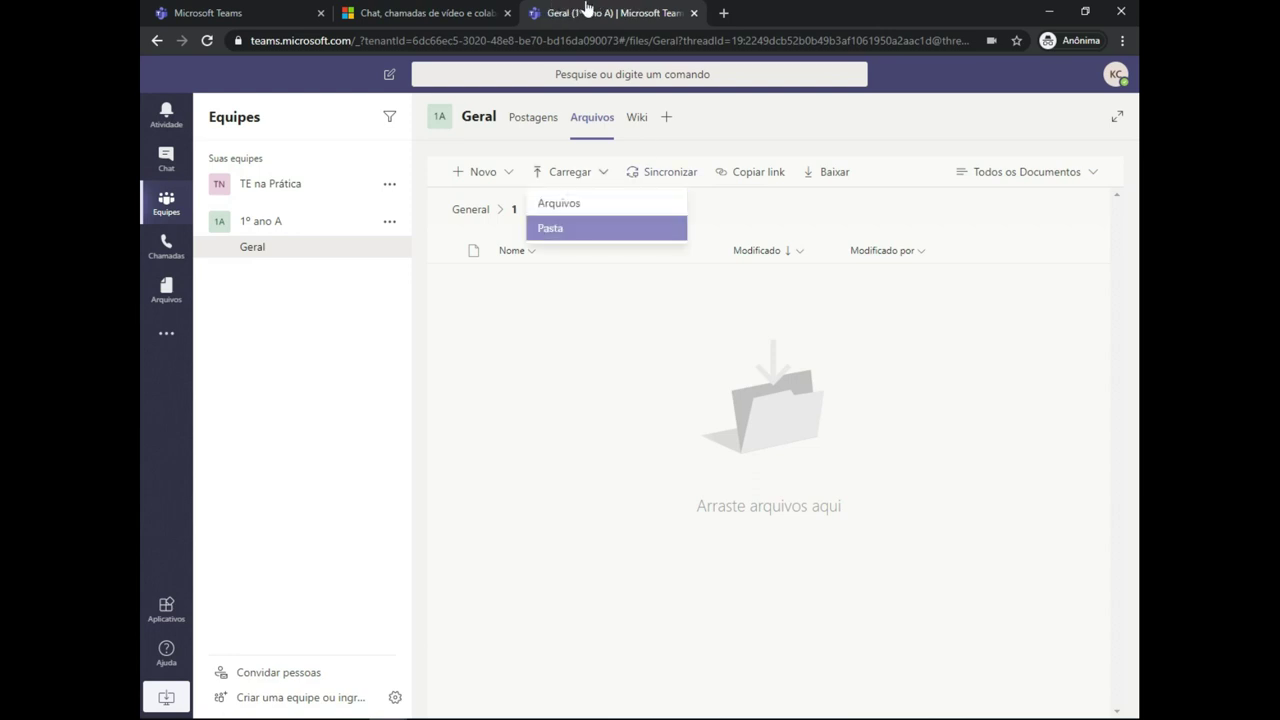
key(Return)
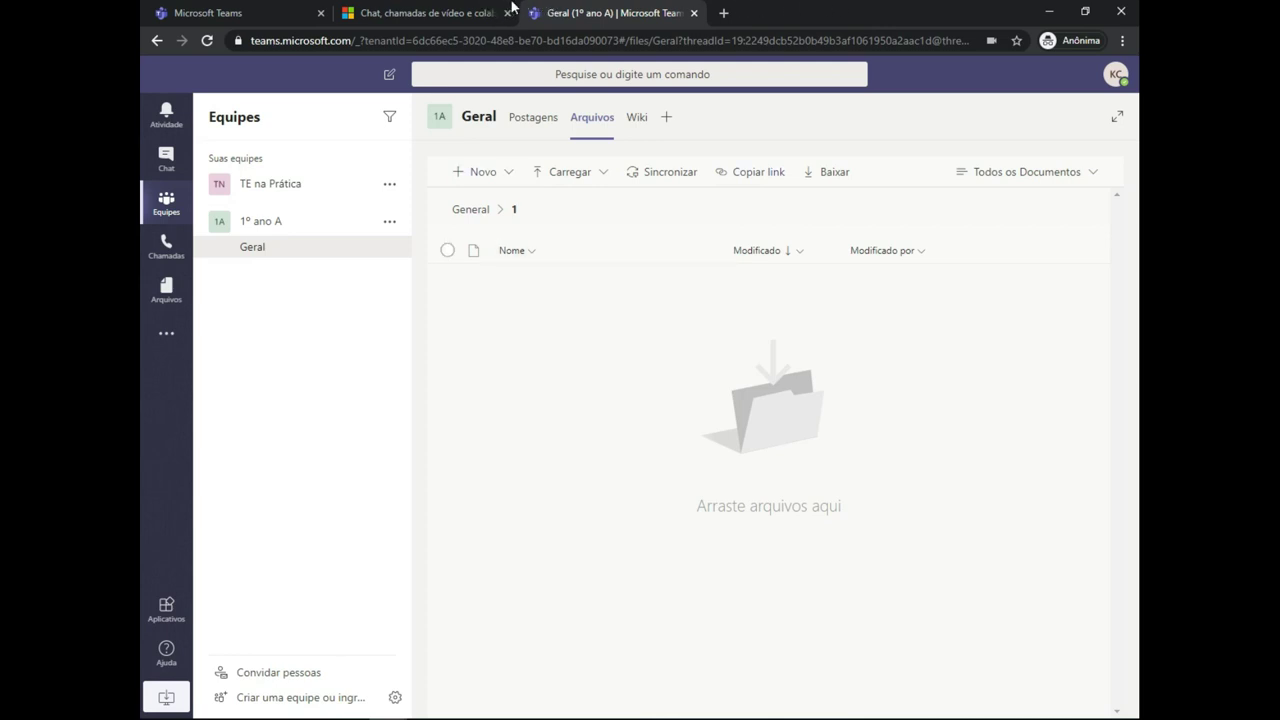
- Return to Geral's files, open teste.docx in the document viewer, then close it
key(alt+Left)
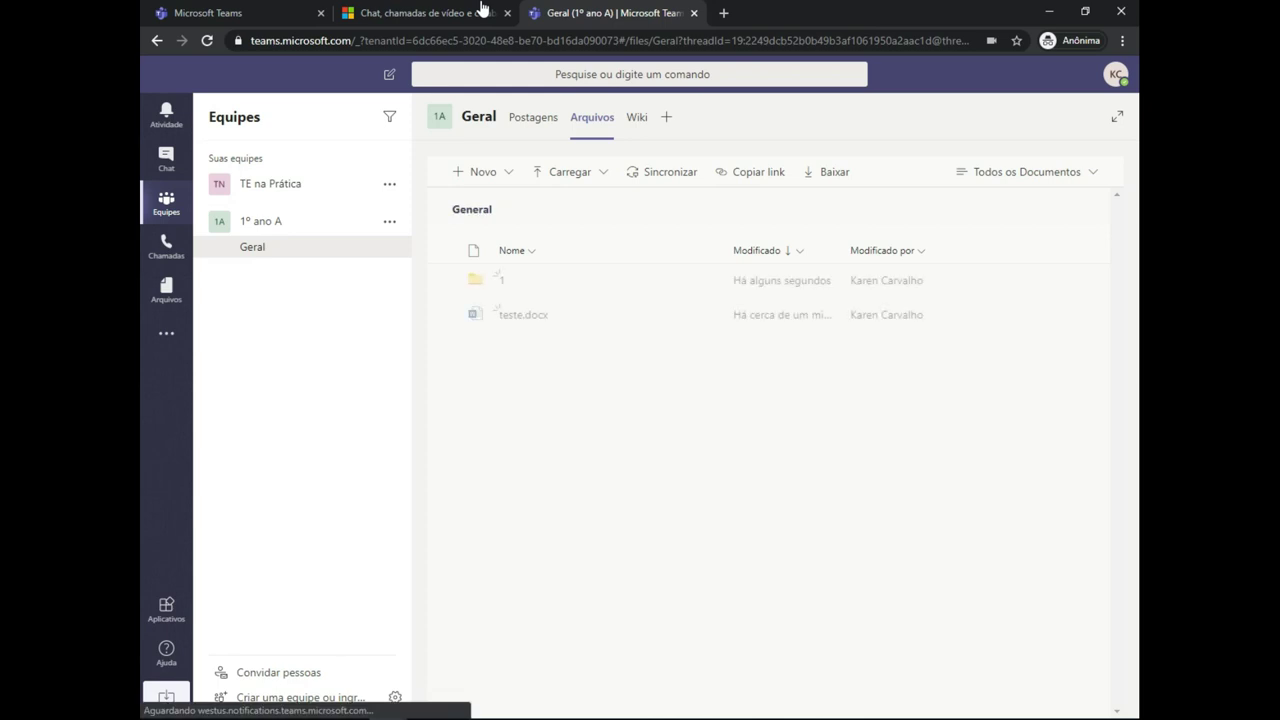
key(space)
key(space)
key(space)
key(space)
key(space)
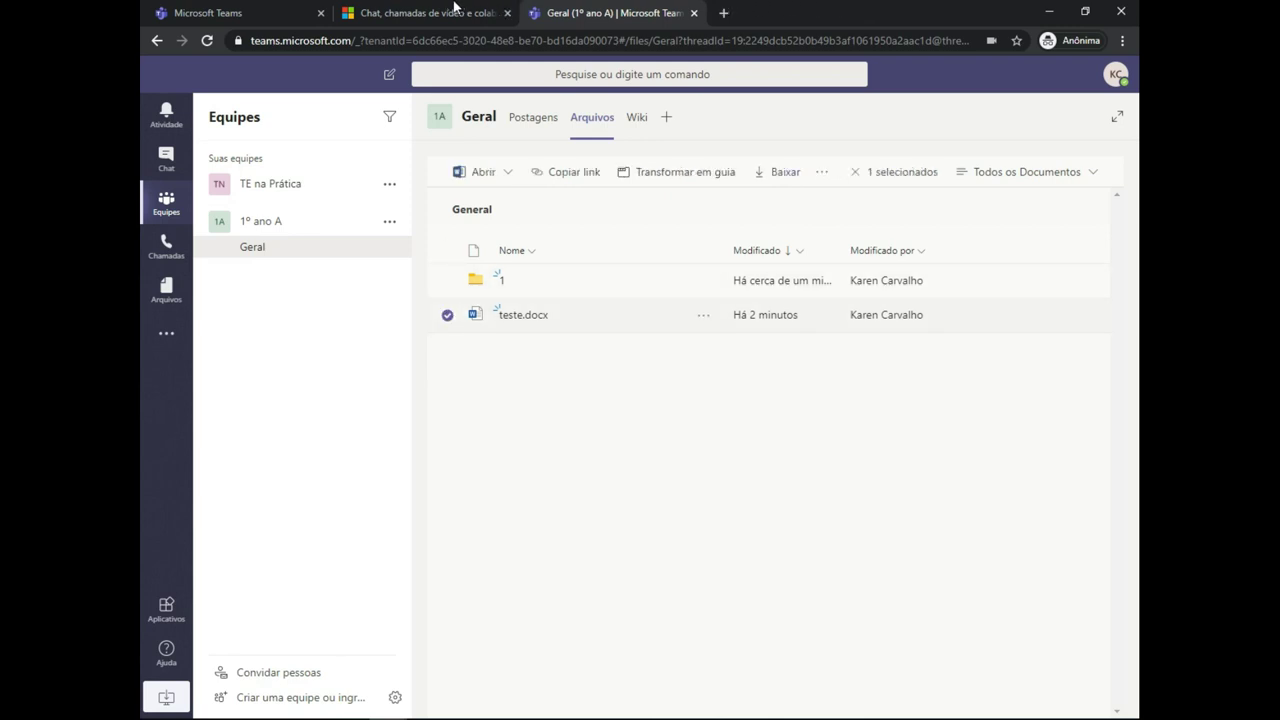
key(space)
key(space)
key(space)
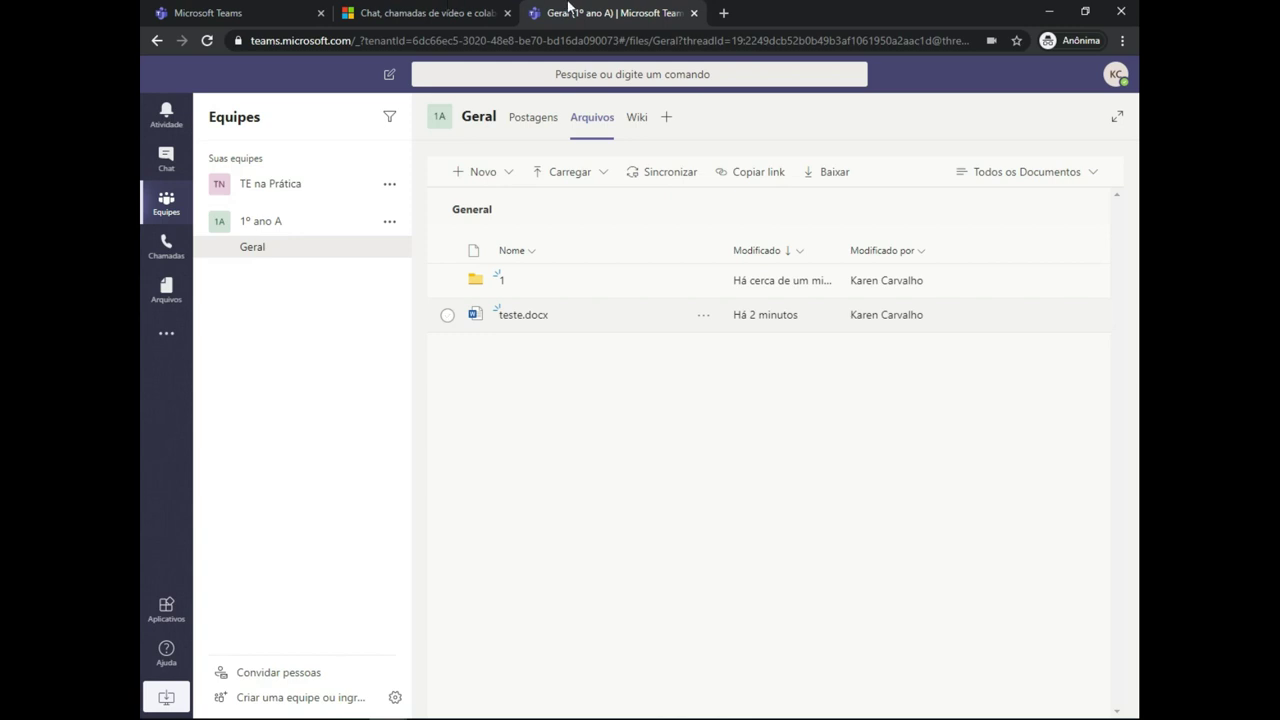
key(Tab)
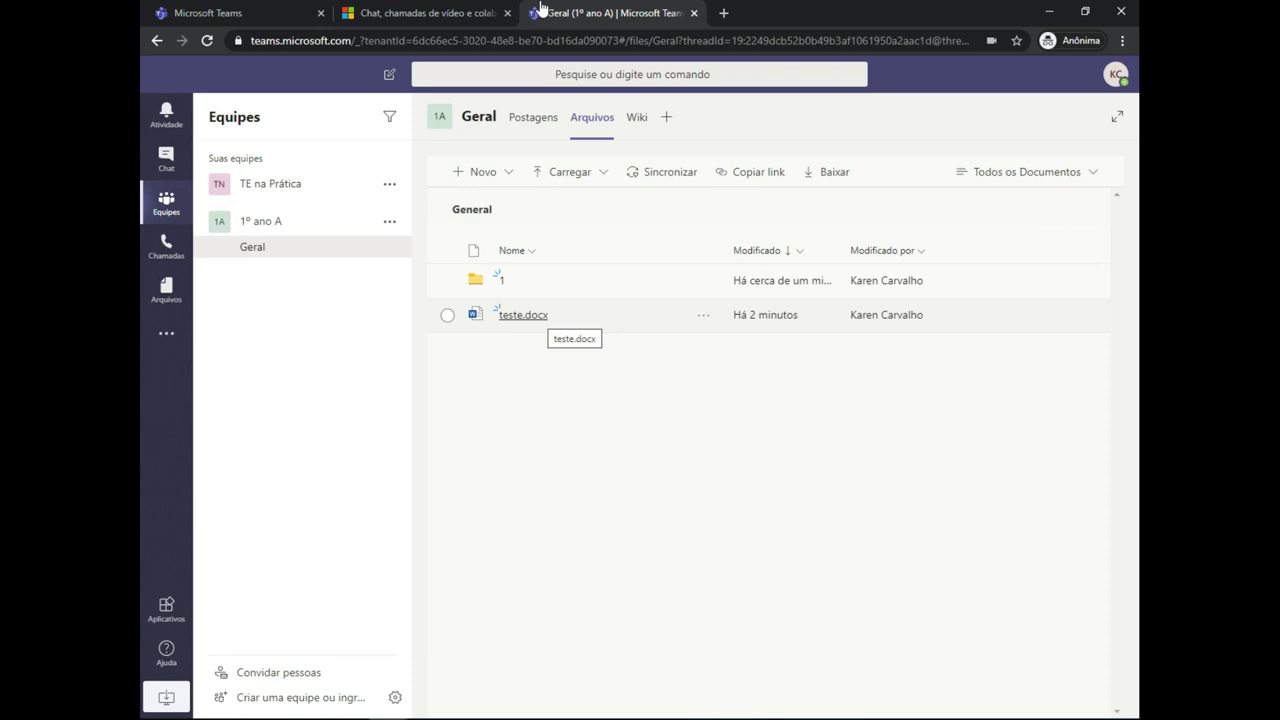
key(Return)
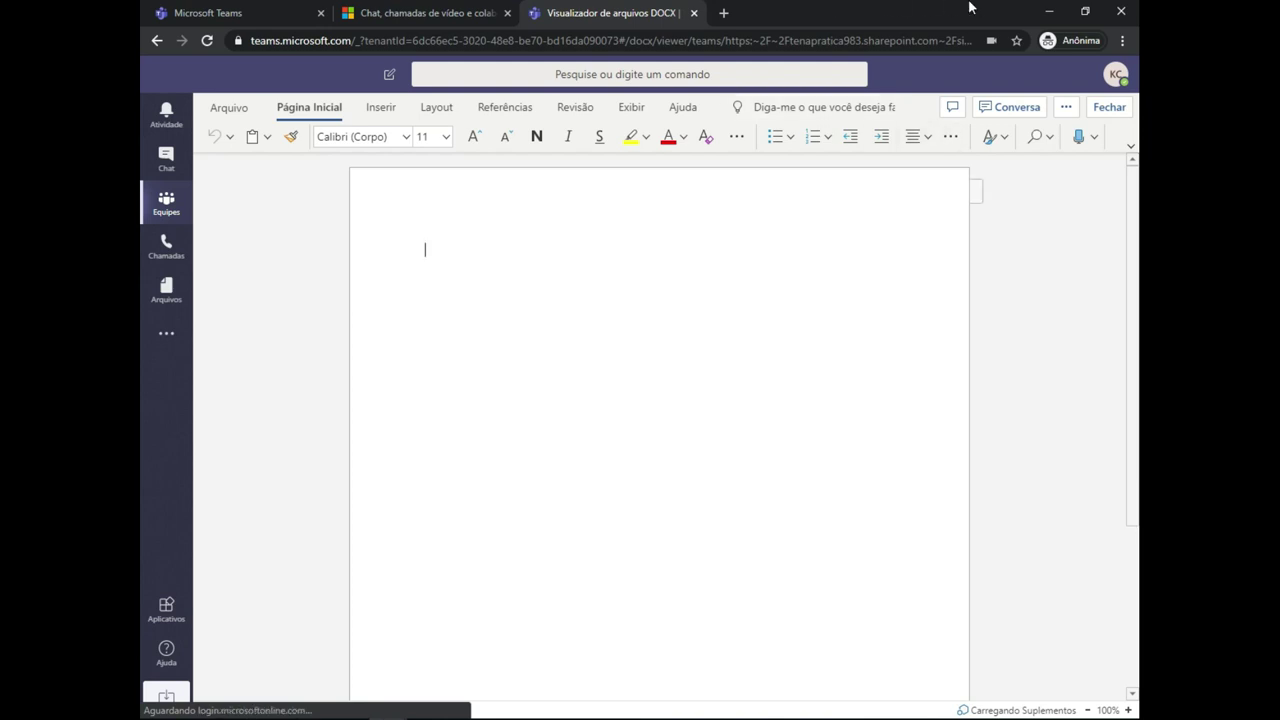
click(1109, 107)
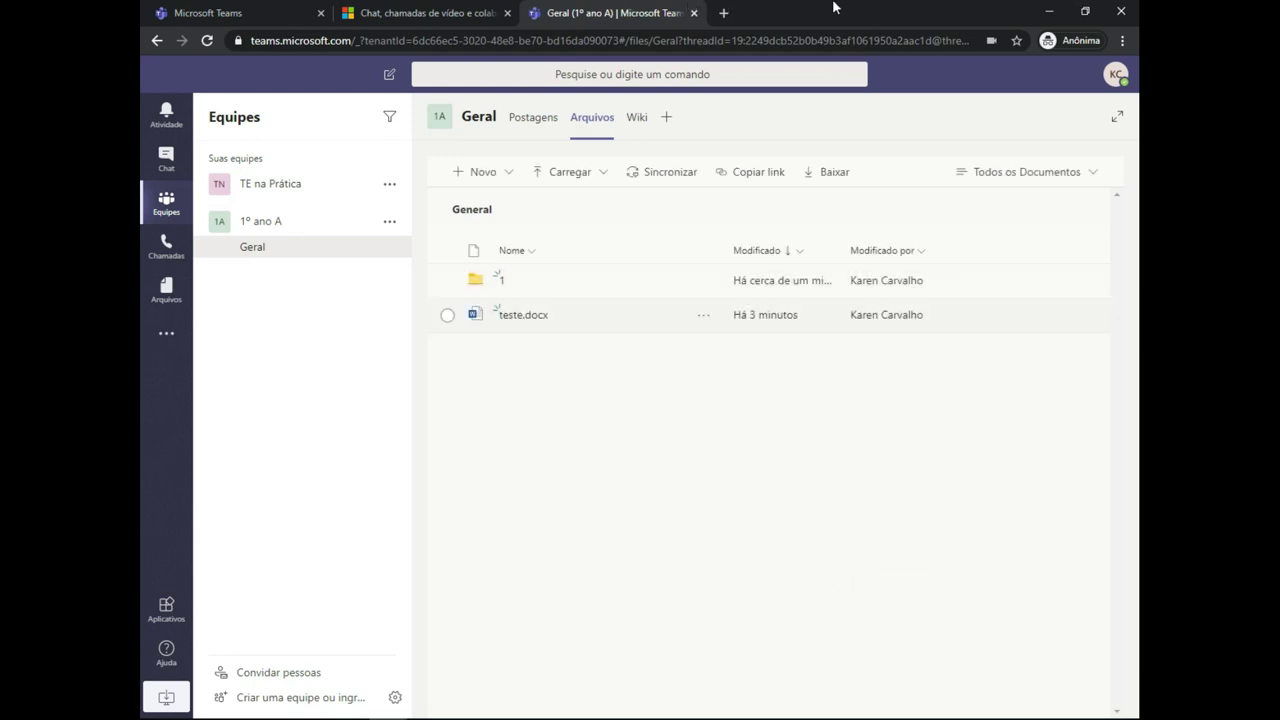
key(shift+F10)
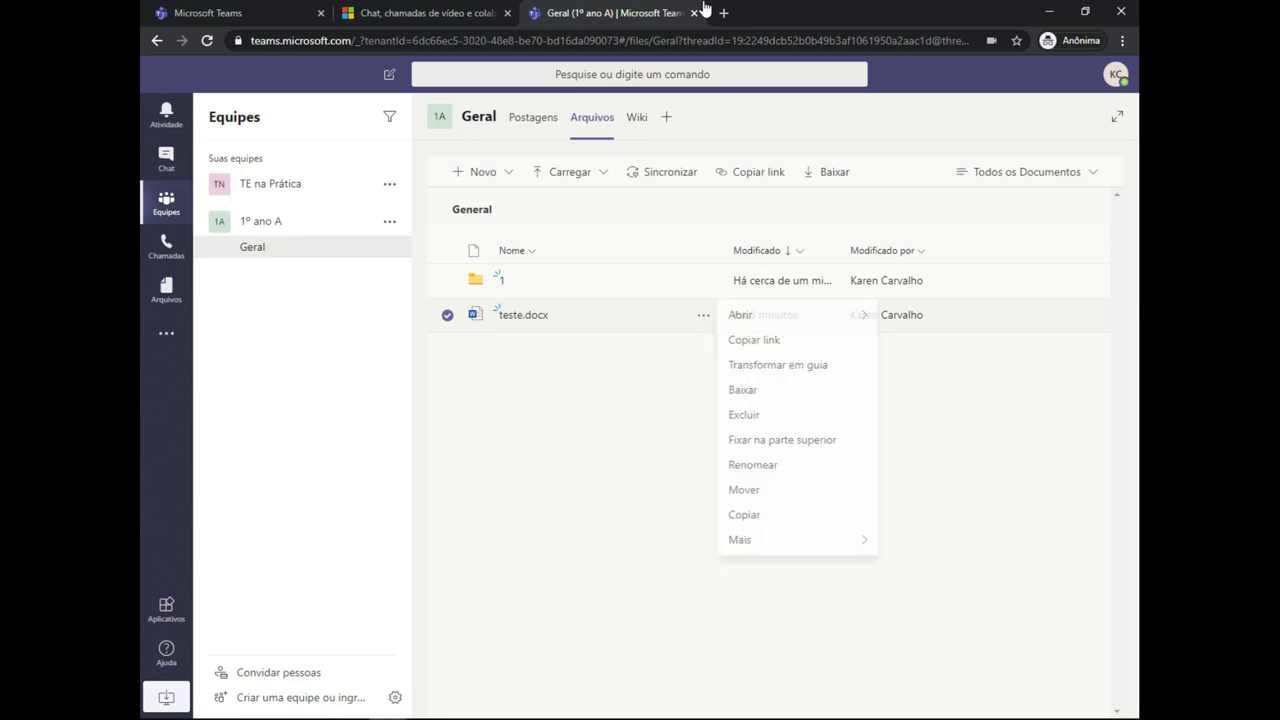
key(Right)
key(Right)
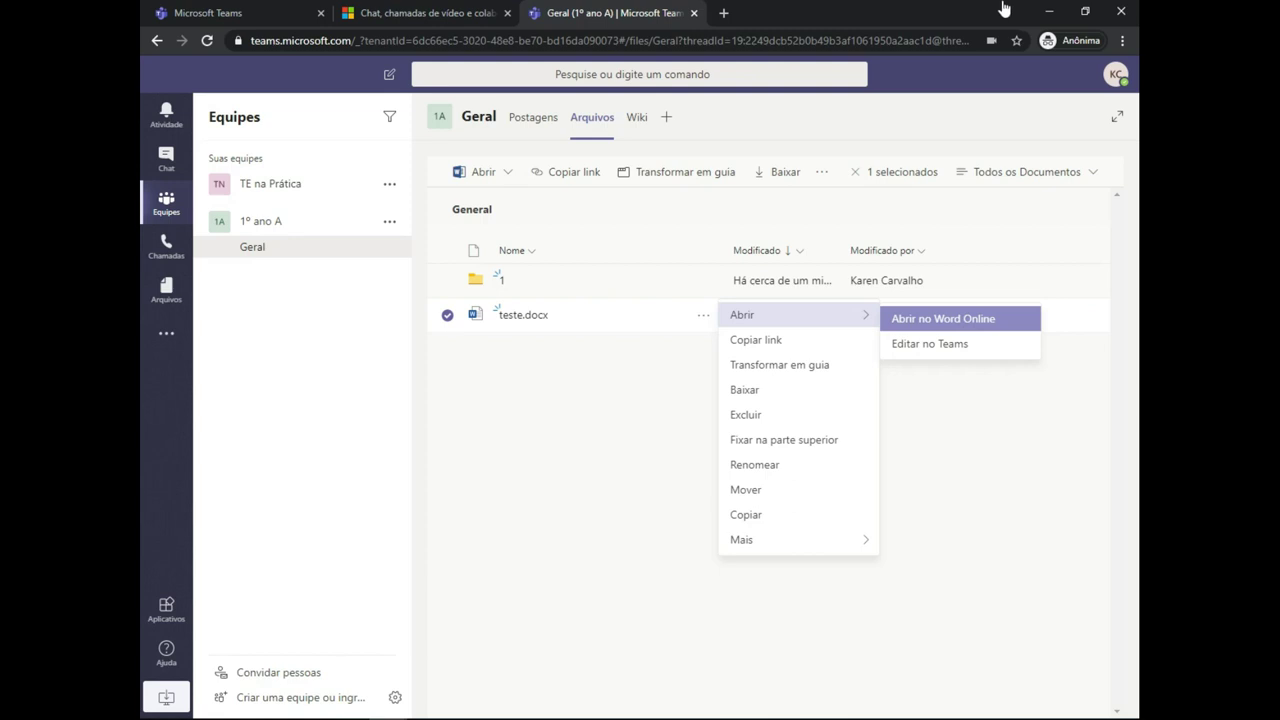
key(Down)
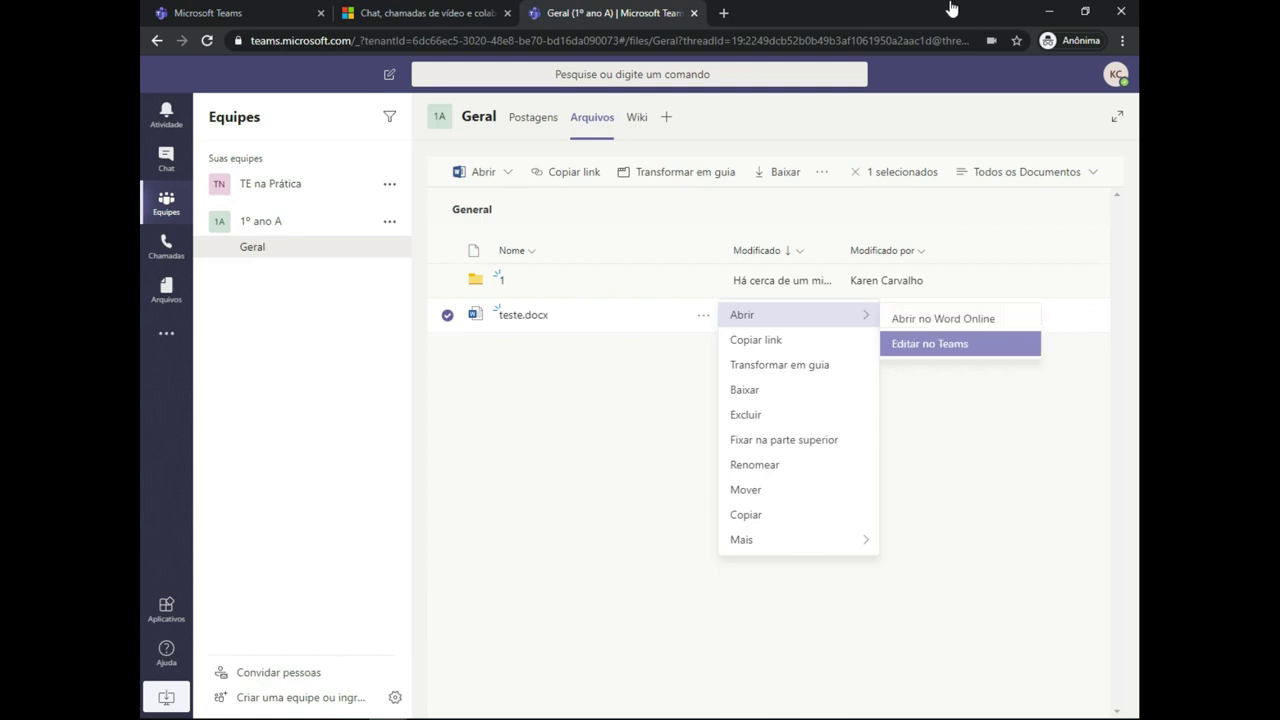
key(Left)
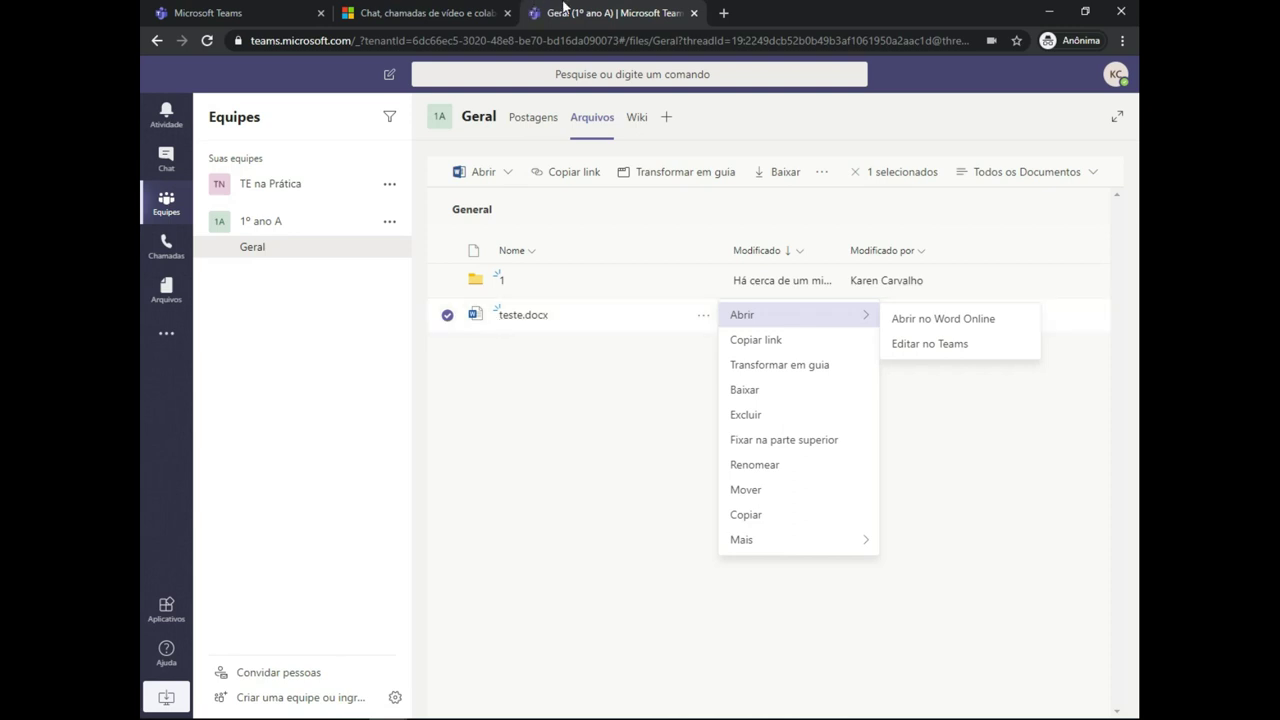
key(Up)
key(Up)
key(Up)
key(Up)
key(Up)
key(Up)
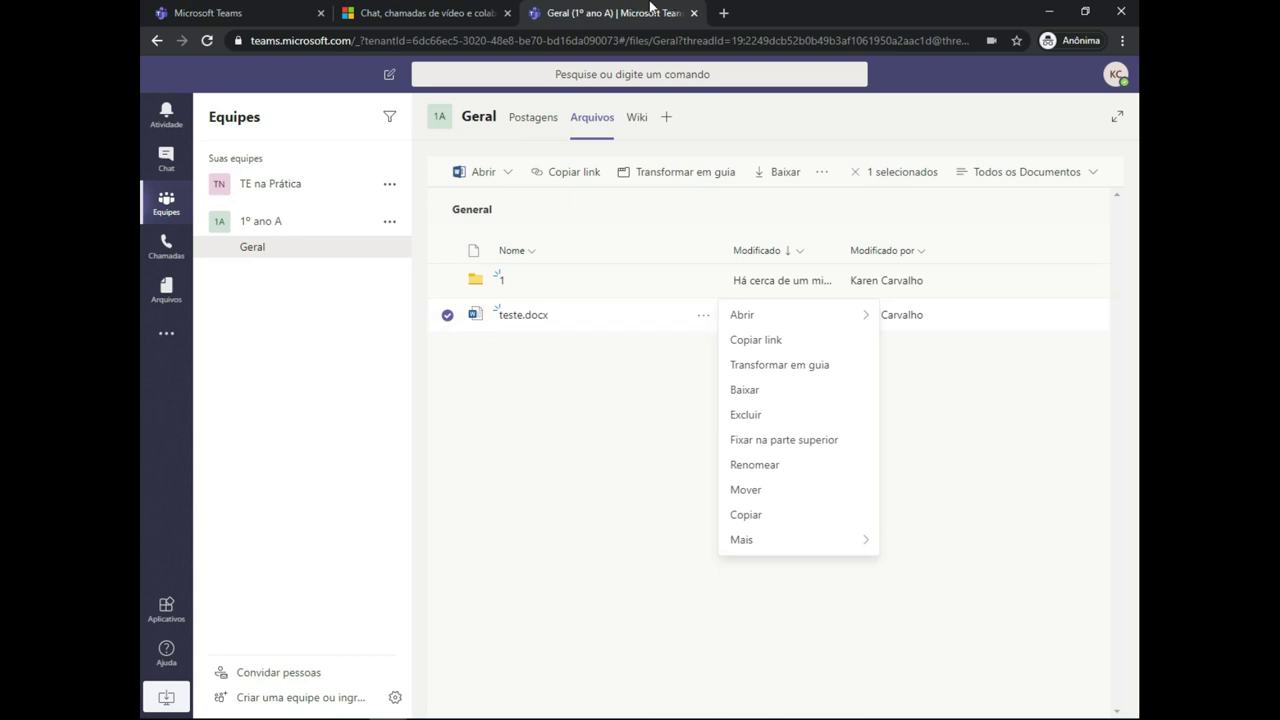
key(Escape)
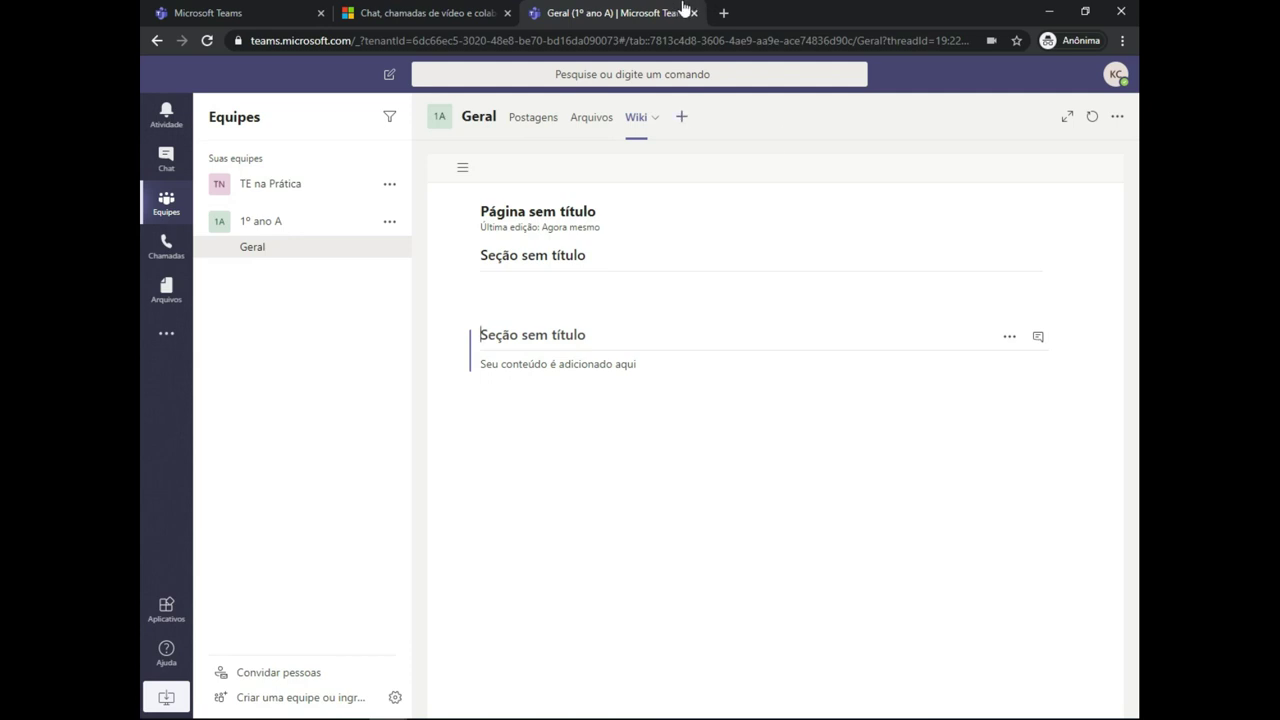
- Scroll through the Adicionar uma guia app gallery and close it without adding a tab
click(681, 116)
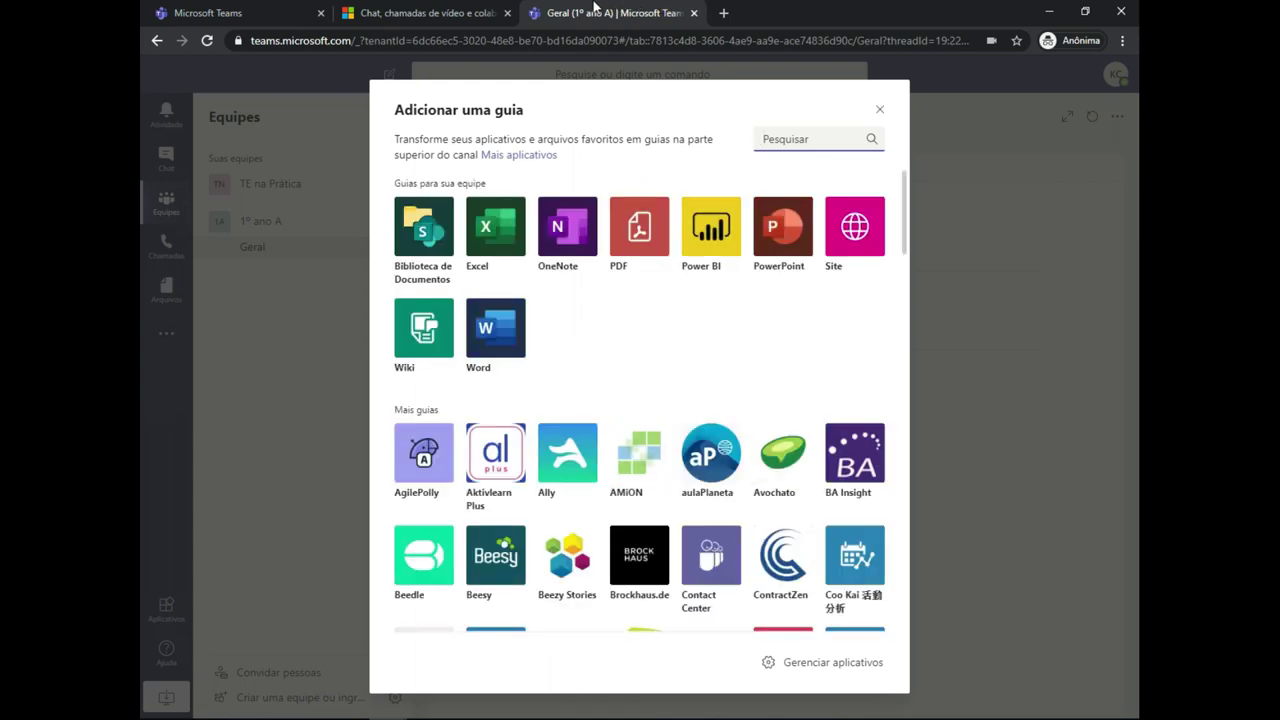
scroll(640, 400, down, 7)
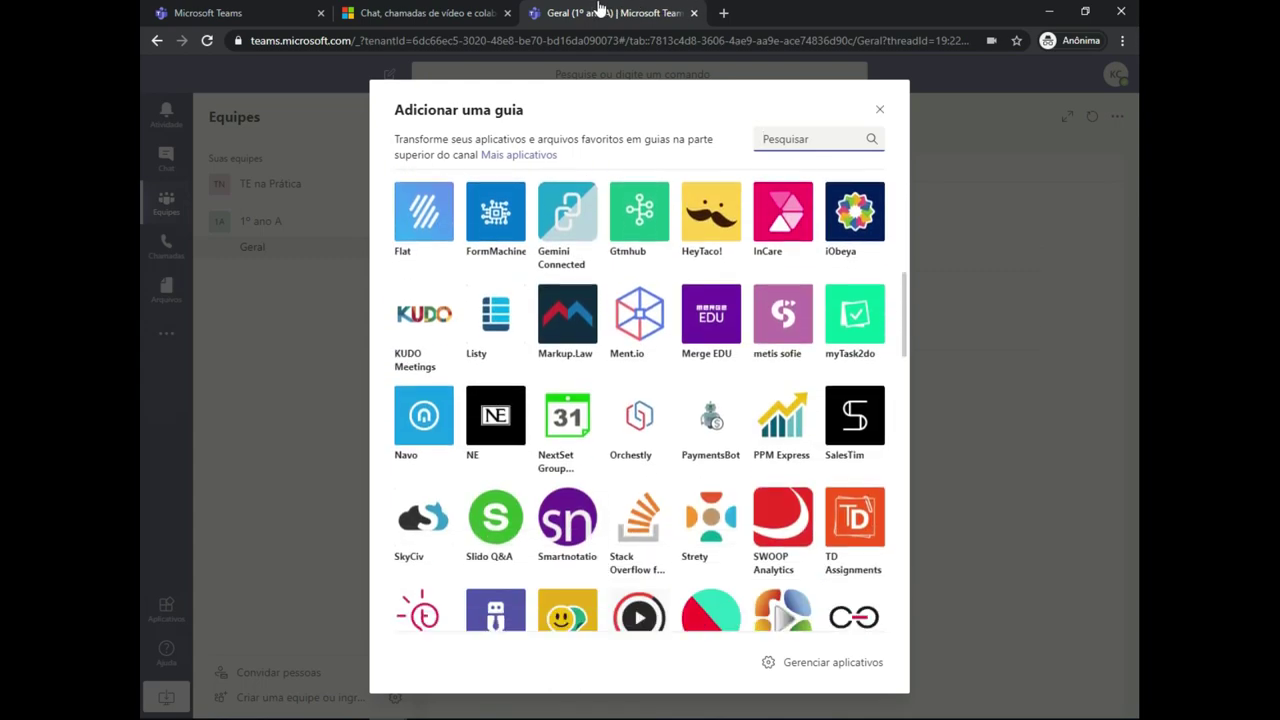
scroll(640, 400, down, 3)
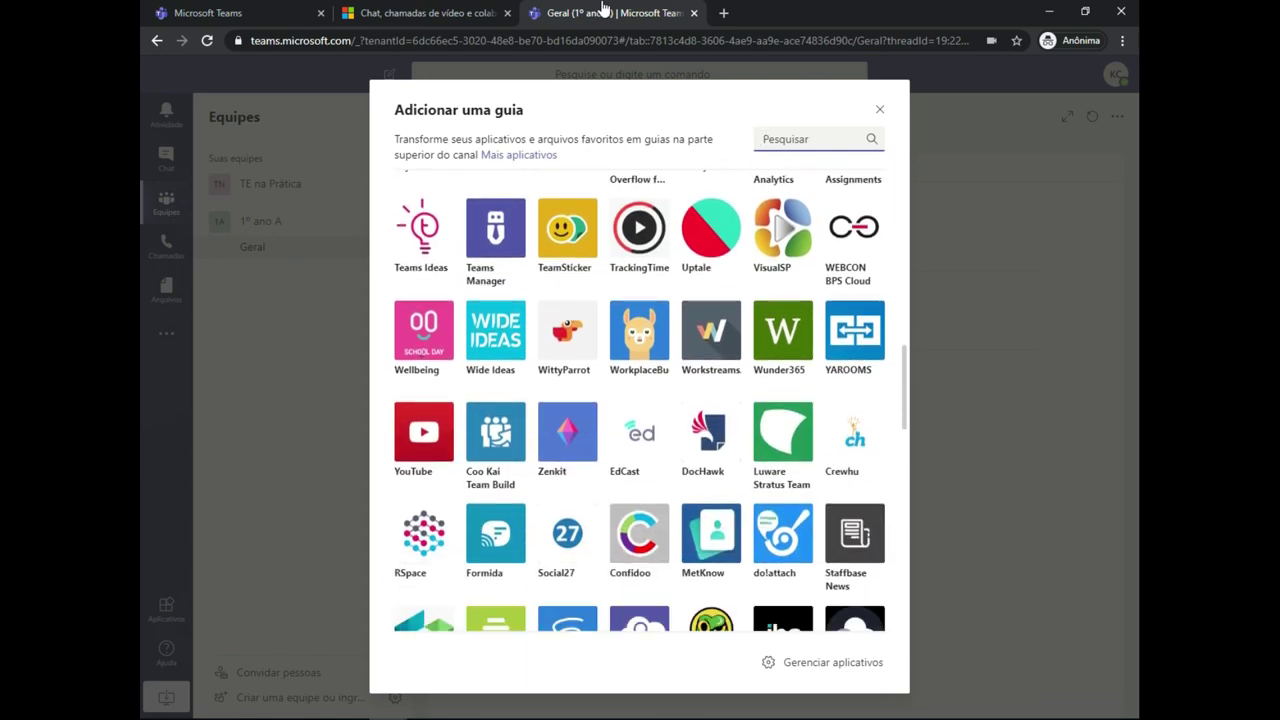
scroll(640, 400, down, 4)
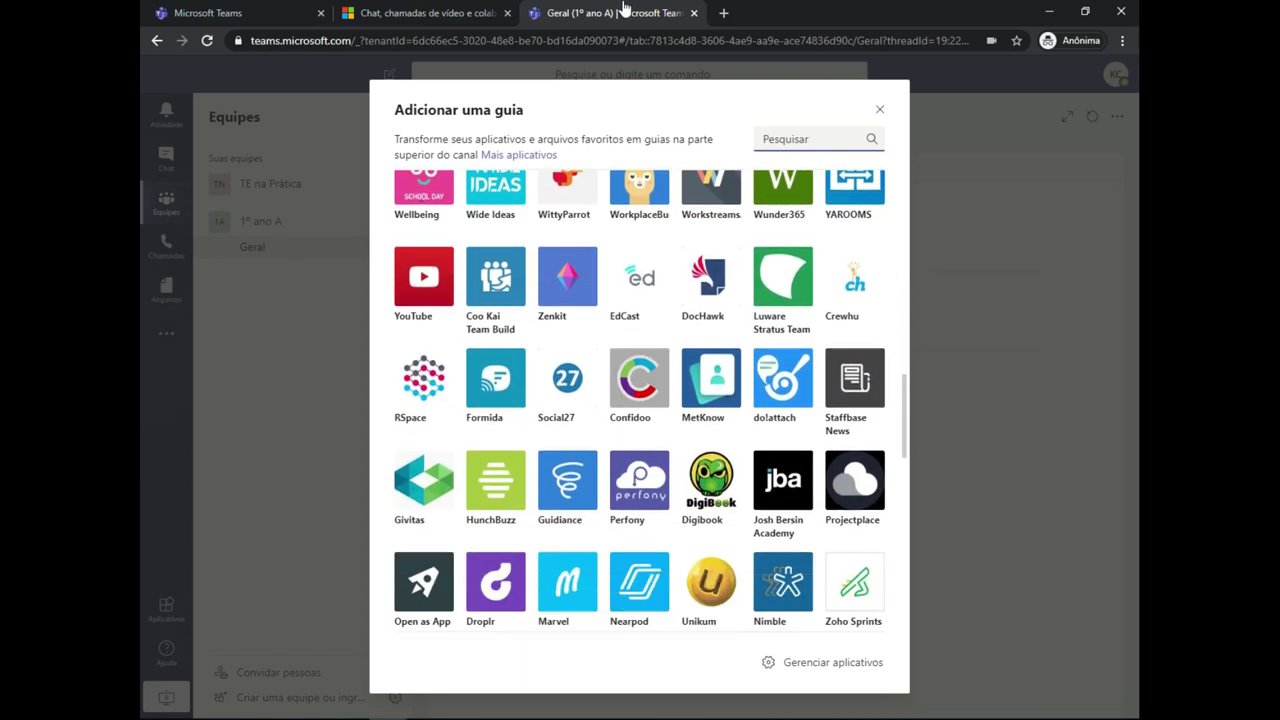
key(Home)
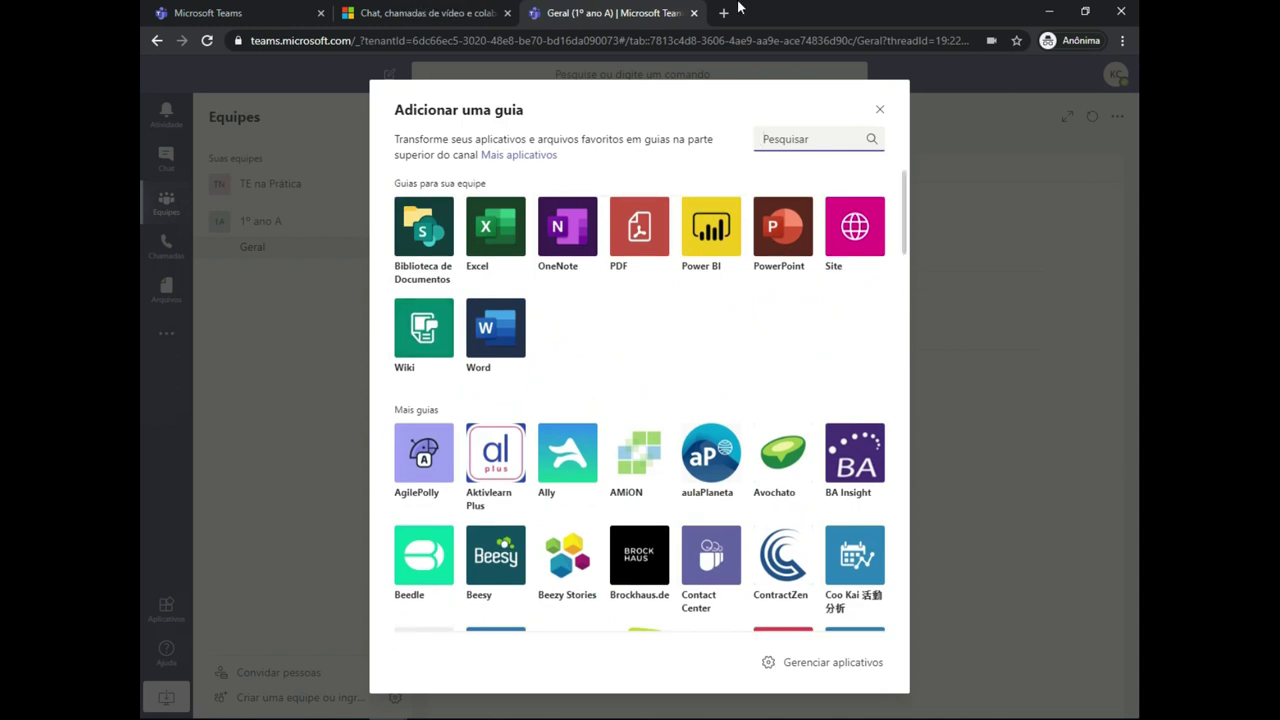
key(Escape)
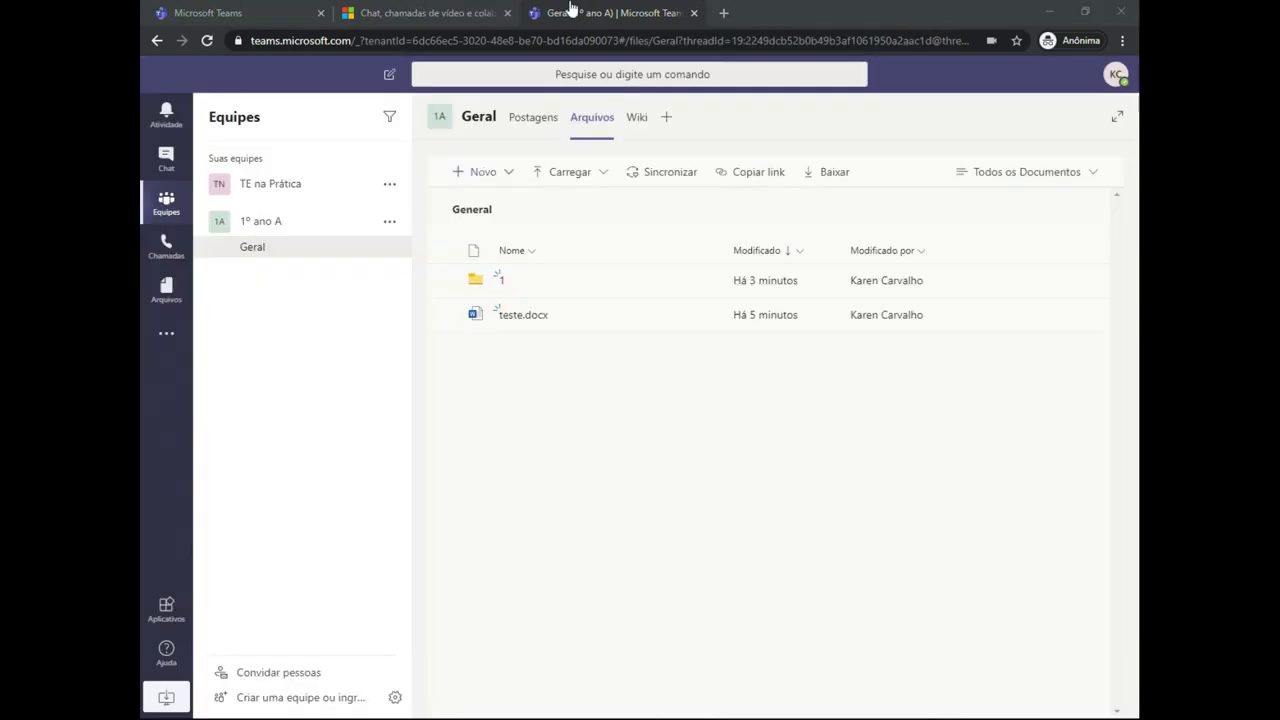
- Create a new Forms para Excel file named 'teste', launching Microsoft Forms
key(Return)
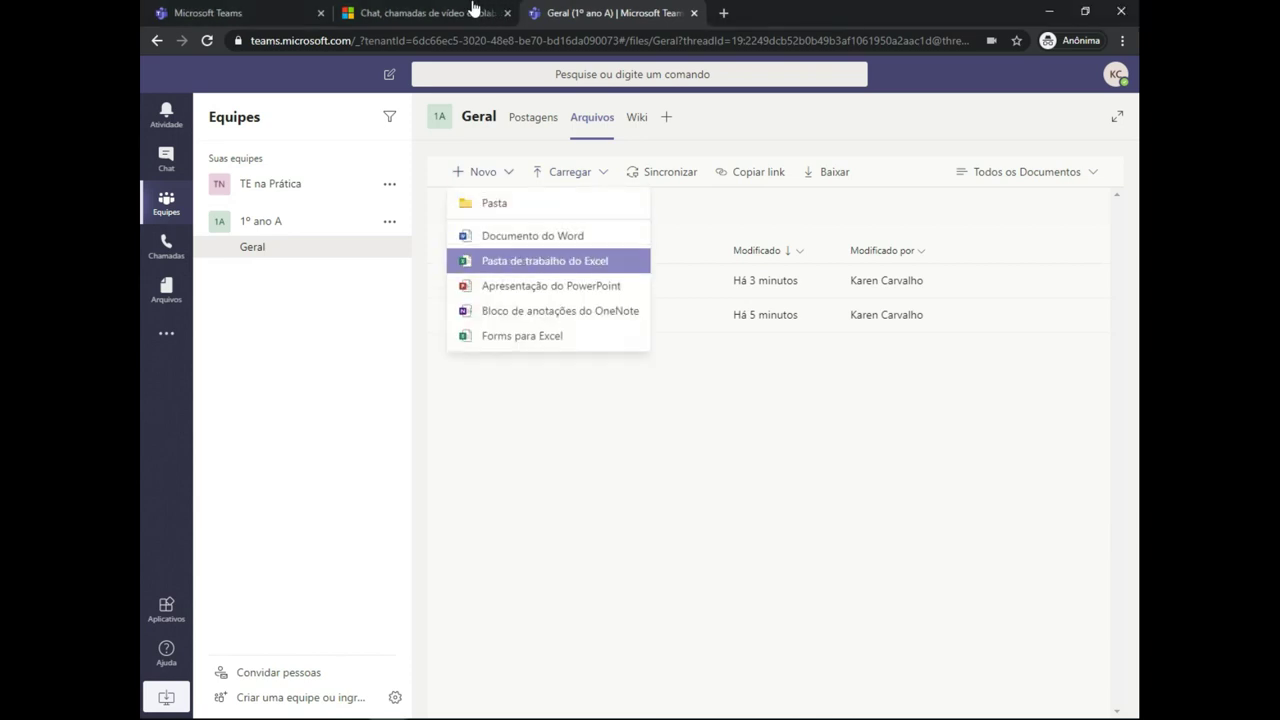
key(Up)
key(Up)
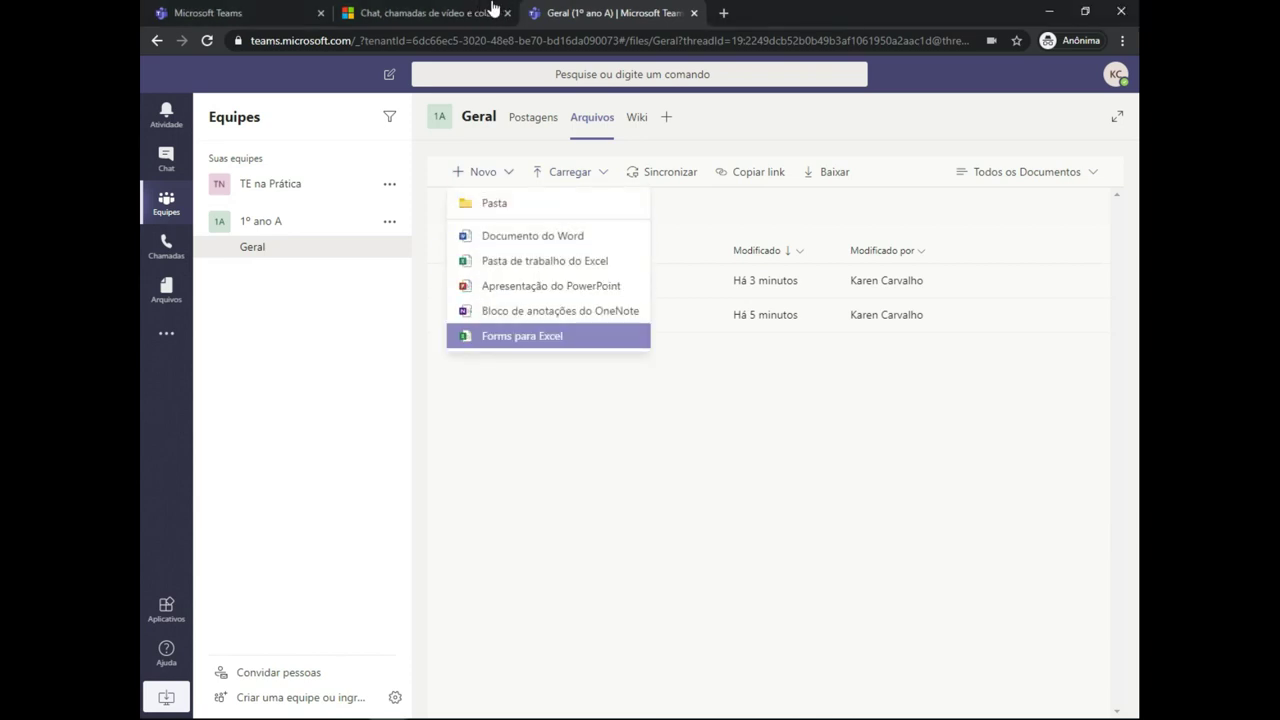
key(Return)
text(teste)
key(Return)
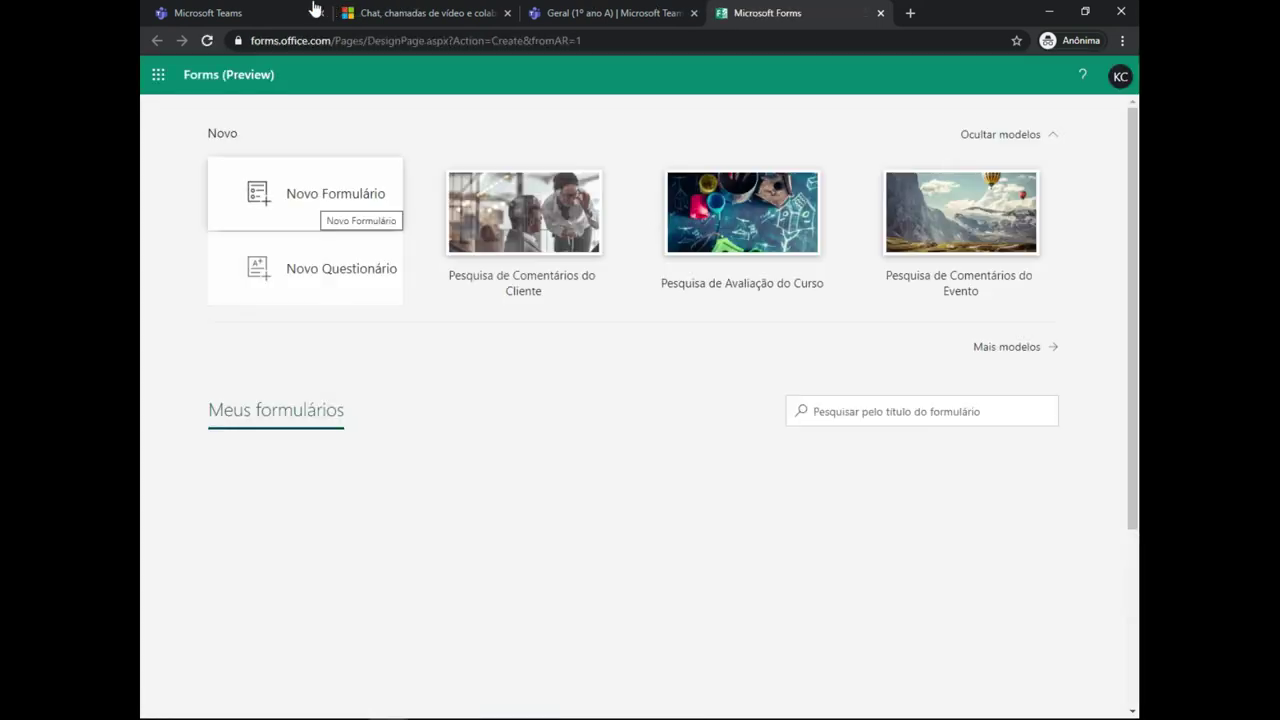
- Start a new quiz titled 'eee' and add a multiple-choice question
key(Return)
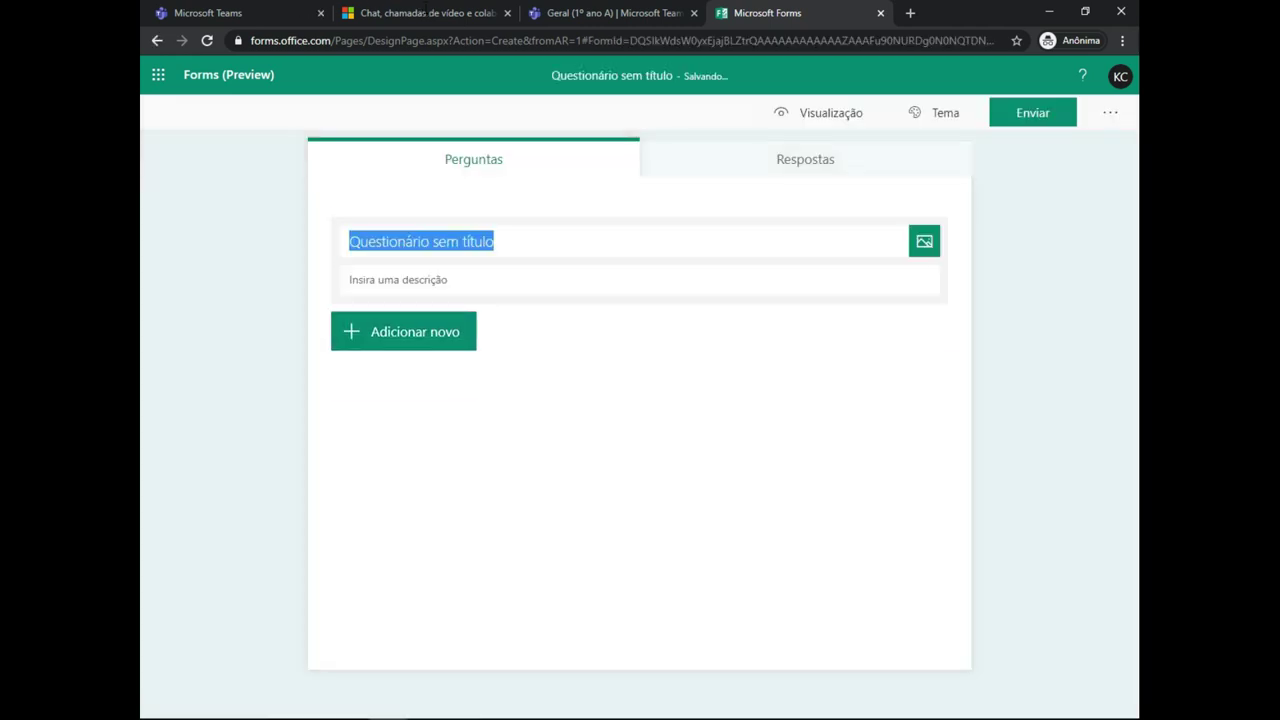
text(eee)
key(Tab)
key(Tab)
key(Tab)
key(Return)
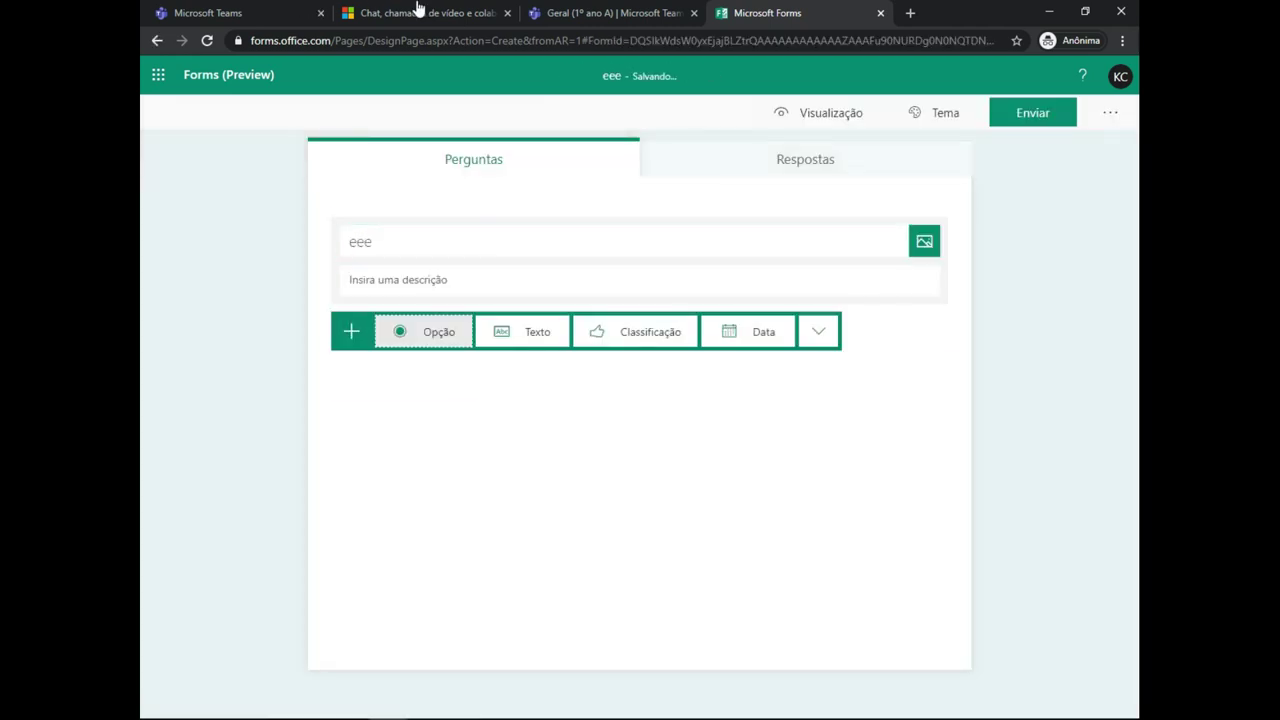
key(Return)
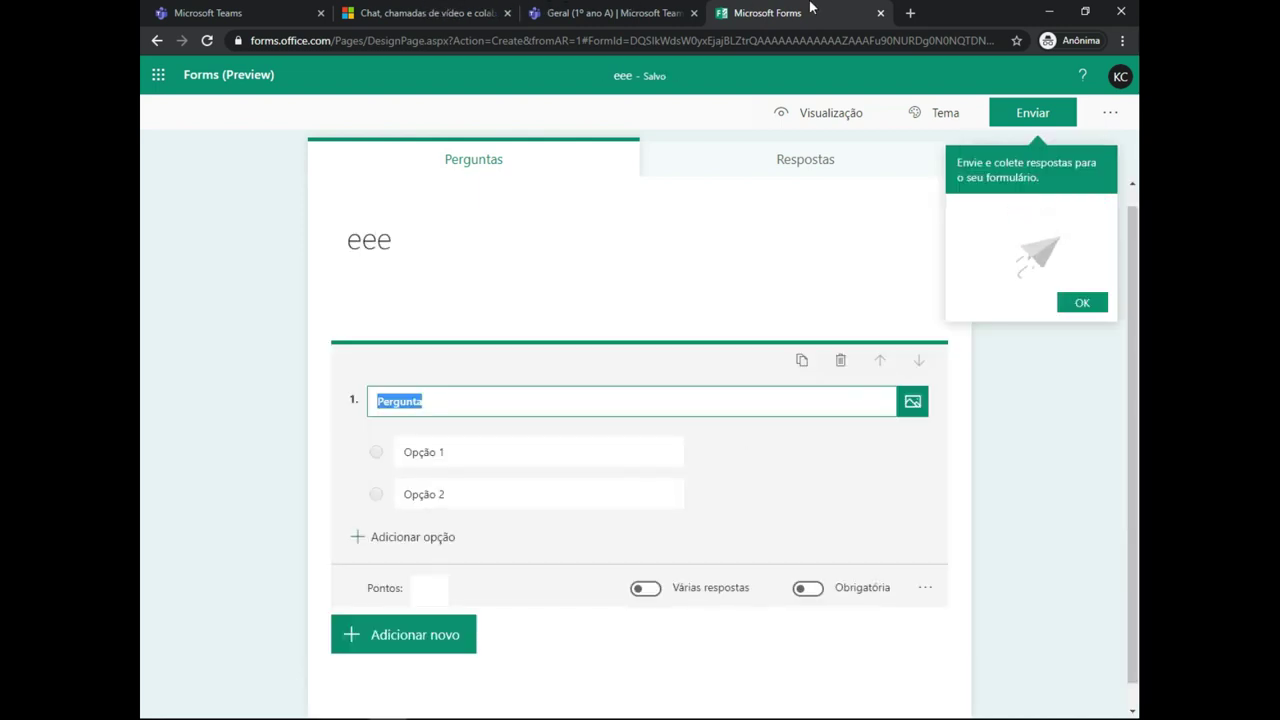
- Mark Opção 1 as the correct answer and add feedback for Opção 2
key(Tab)
key(Tab)
key(Tab)
key(Tab)
key(Tab)
key(shift+Tab)
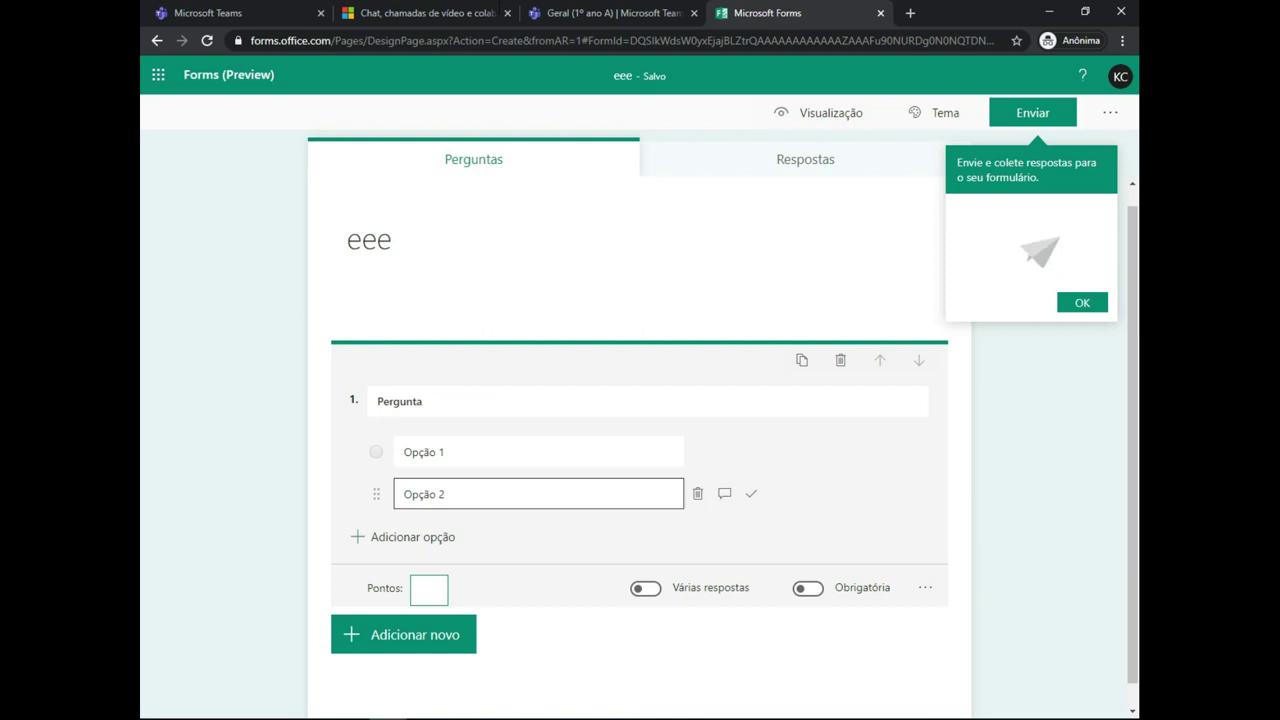
key(Tab)
key(Tab)
key(shift+Tab)
key(shift+Tab)
key(shift+Tab)
key(Tab)
key(Tab)
key(Tab)
key(Return)
key(Tab)
key(Tab)
key(Tab)
key(Return)
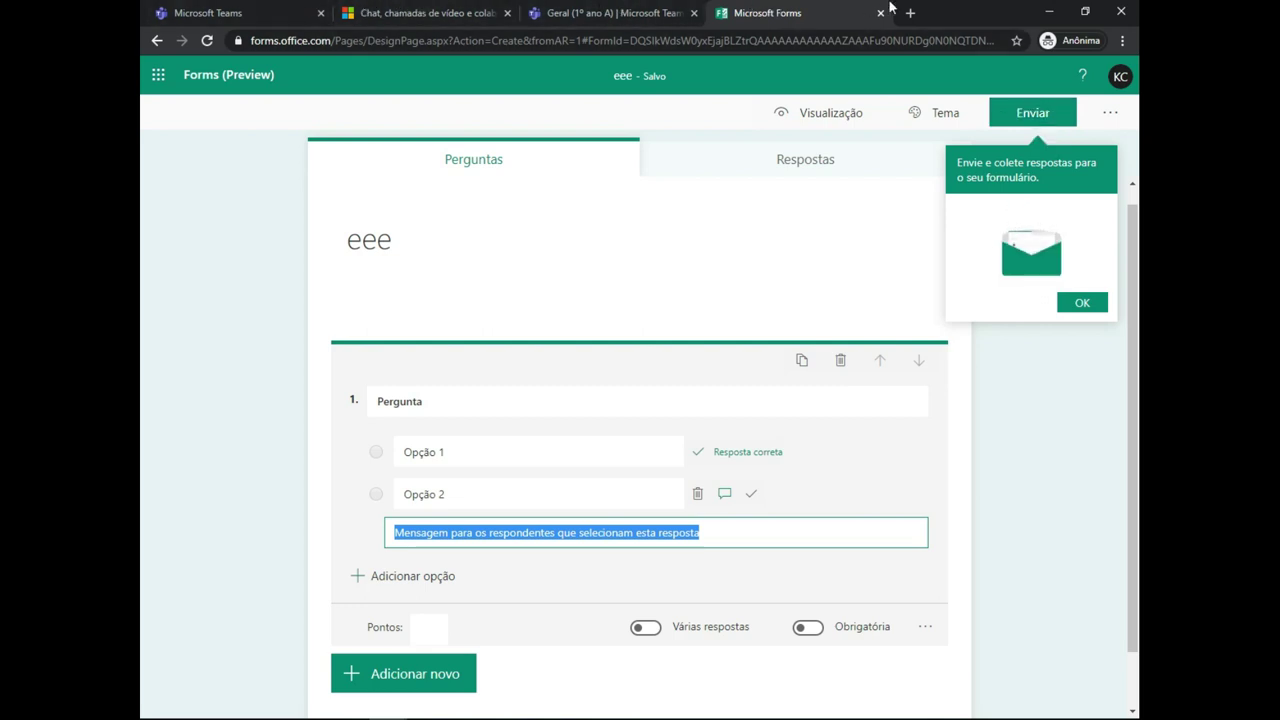
- Copy the quiz's response link and switch back to the Teams tab
key(Escape)
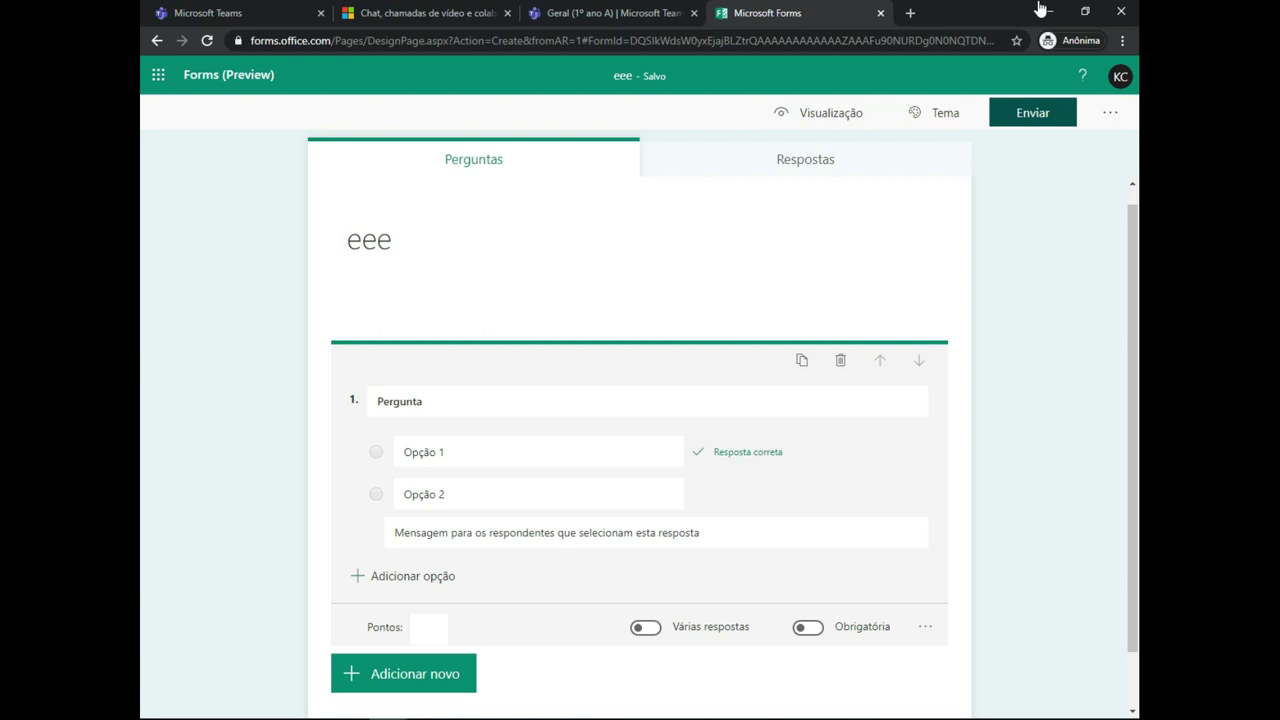
key(Tab)
key(Return)
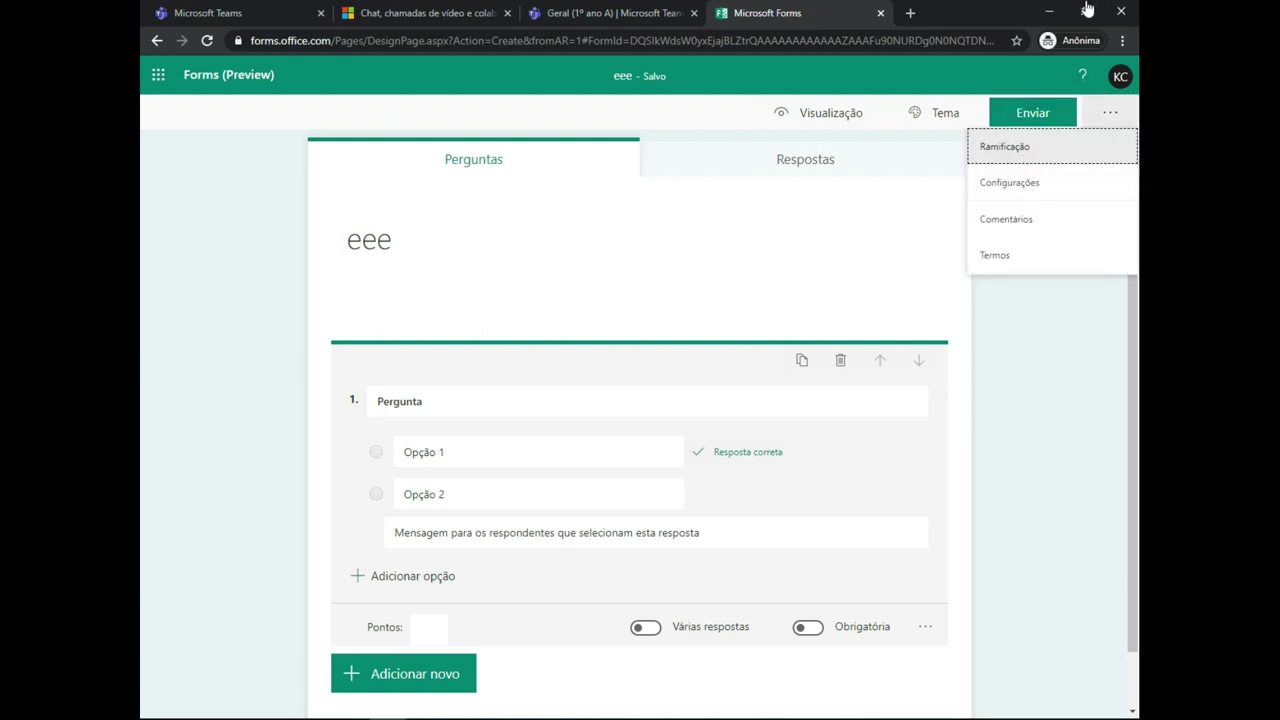
key(Escape)
key(shift+Tab)
key(Return)
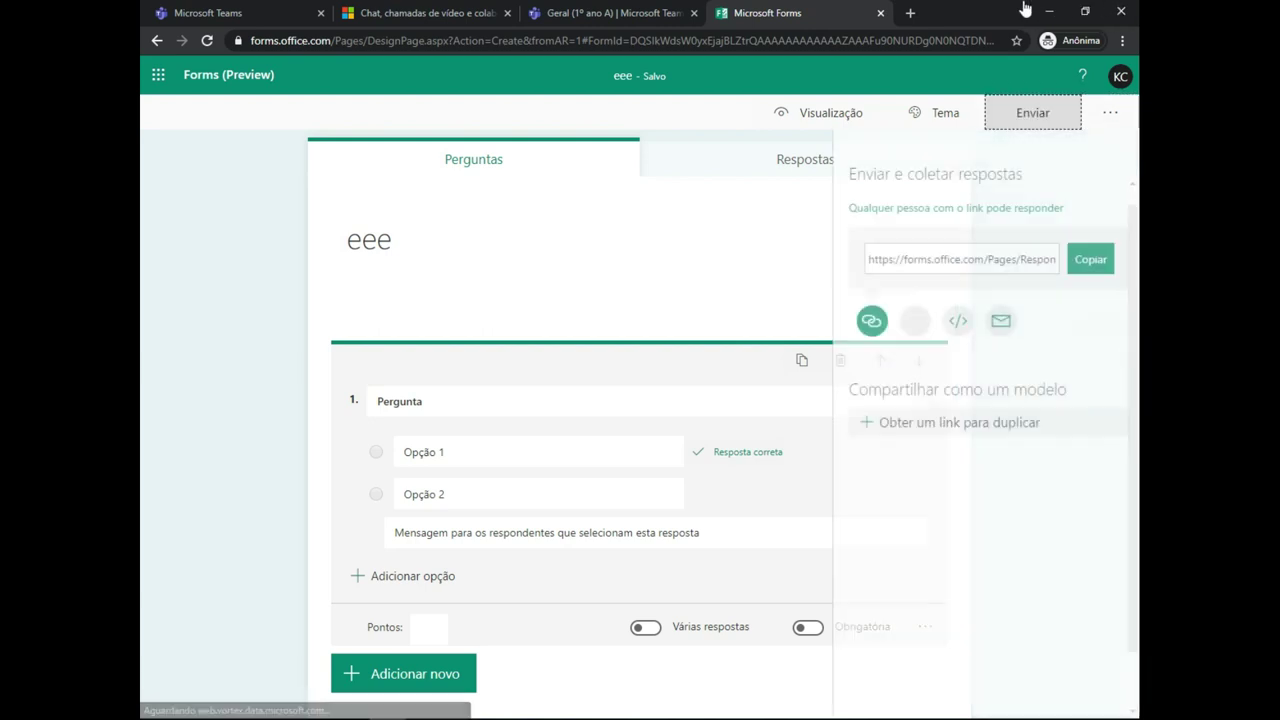
key(Tab)
key(Return)
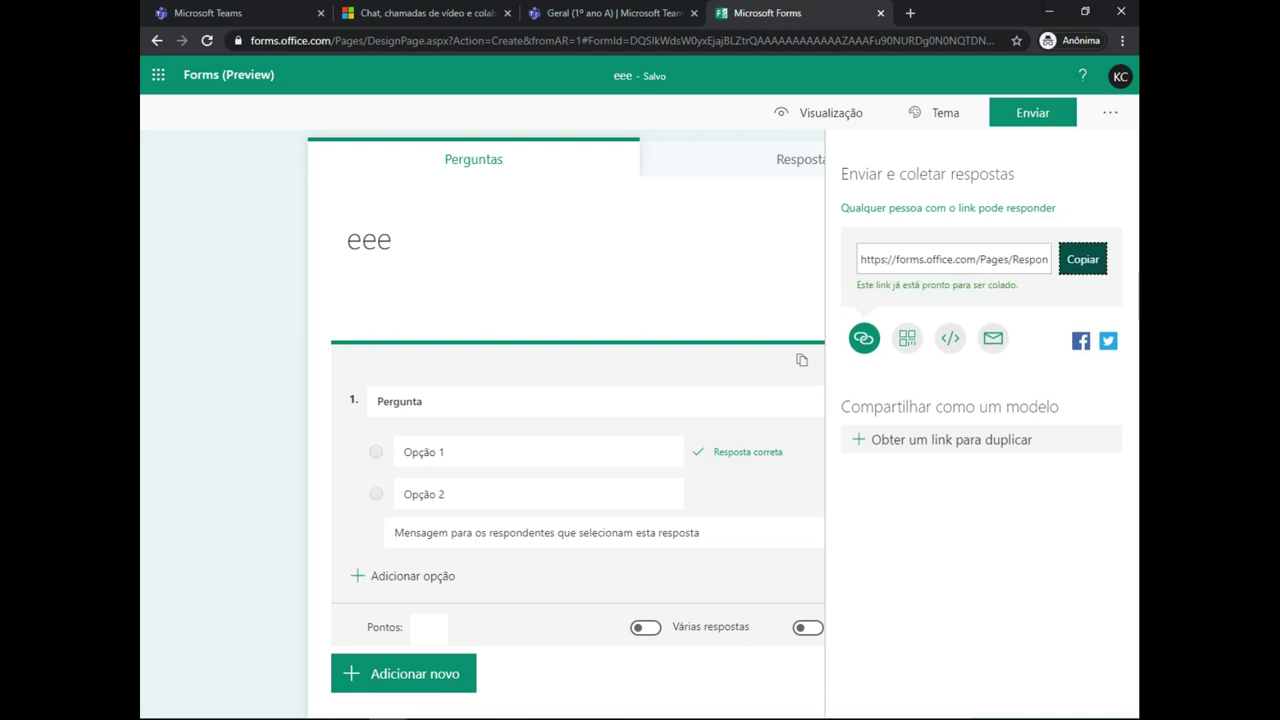
click(597, 7)
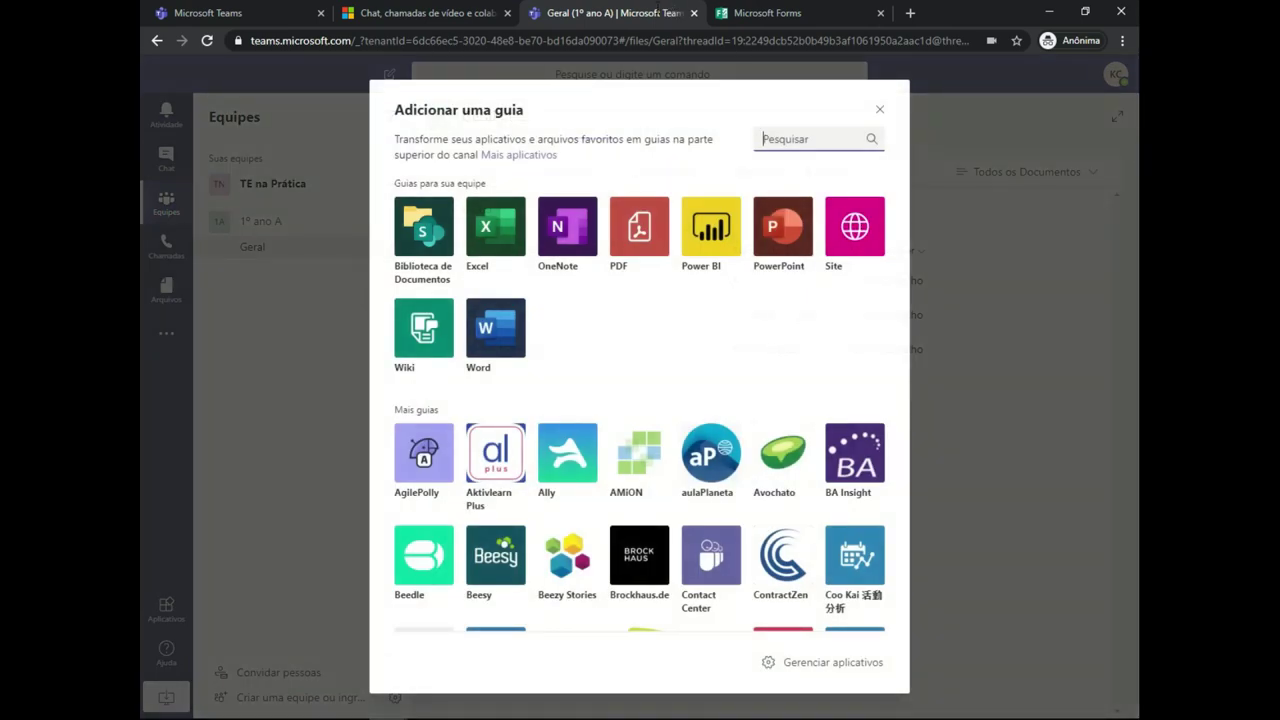
- Add a website tab named 'Atividade 1' using the pasted quiz link as its URL
click(855, 226)
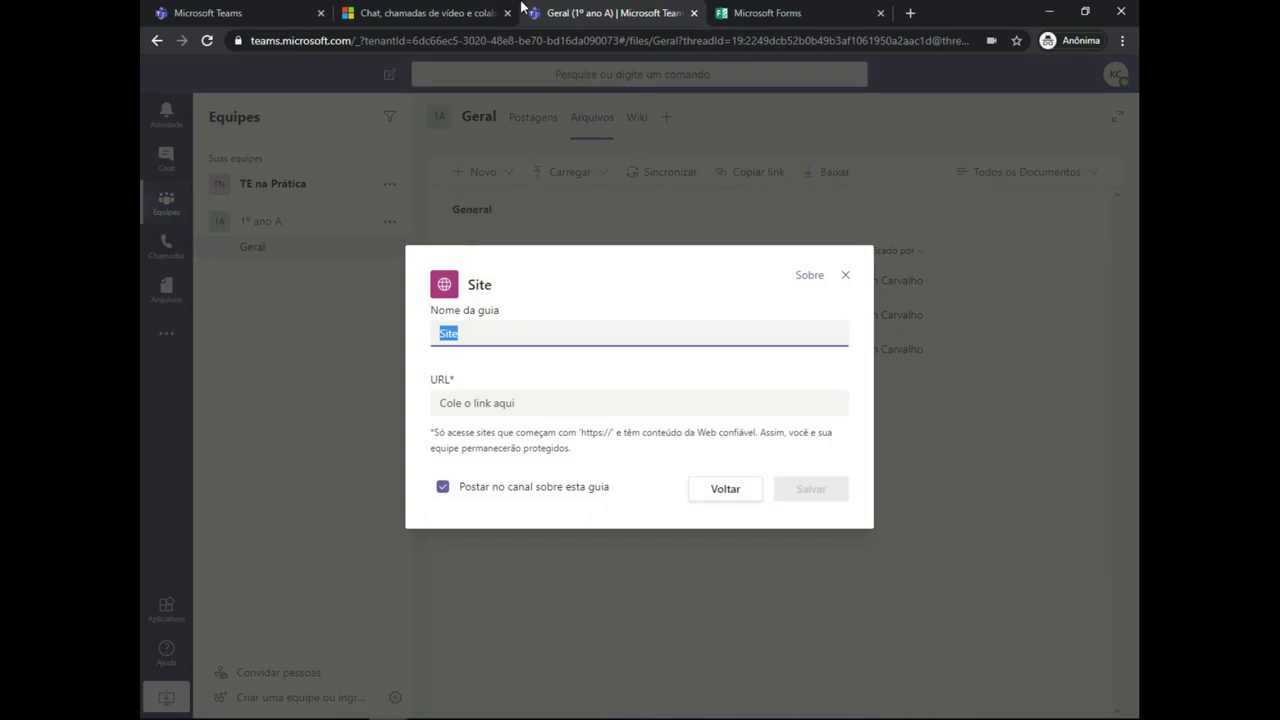
key(Tab)
key(ctrl+v)
key(shift+Tab)
text(A)
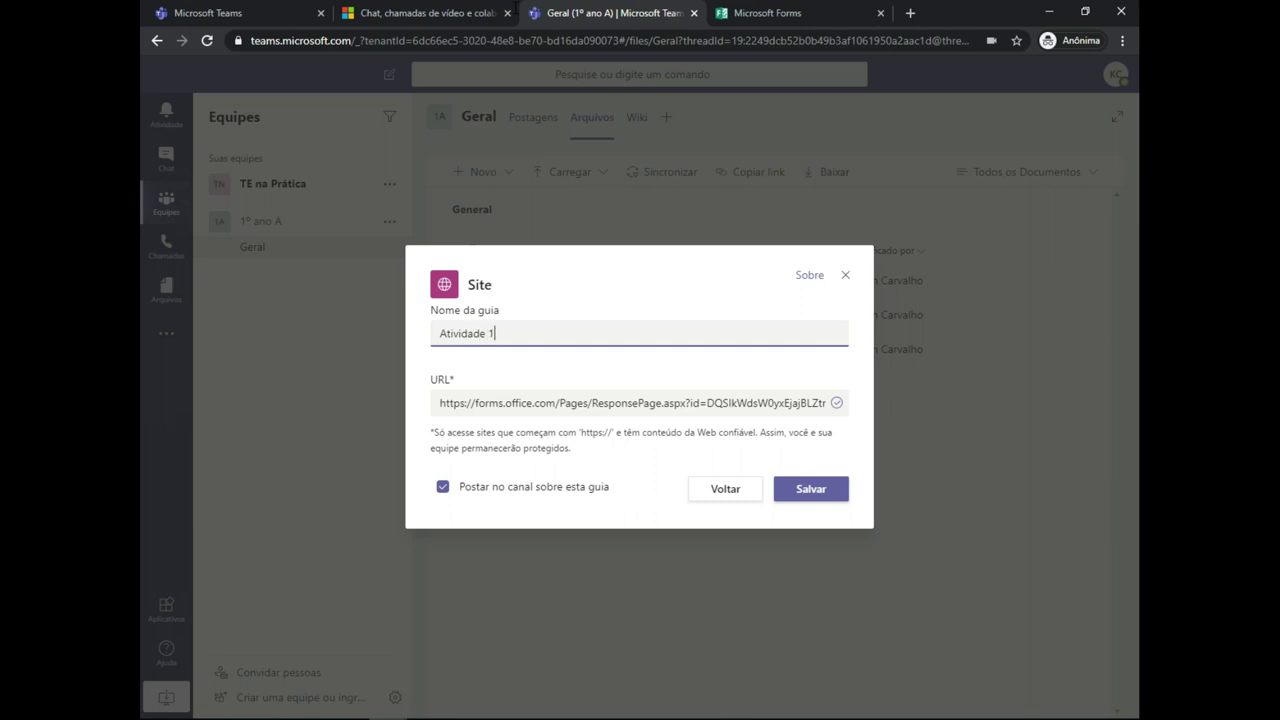
key(Return)
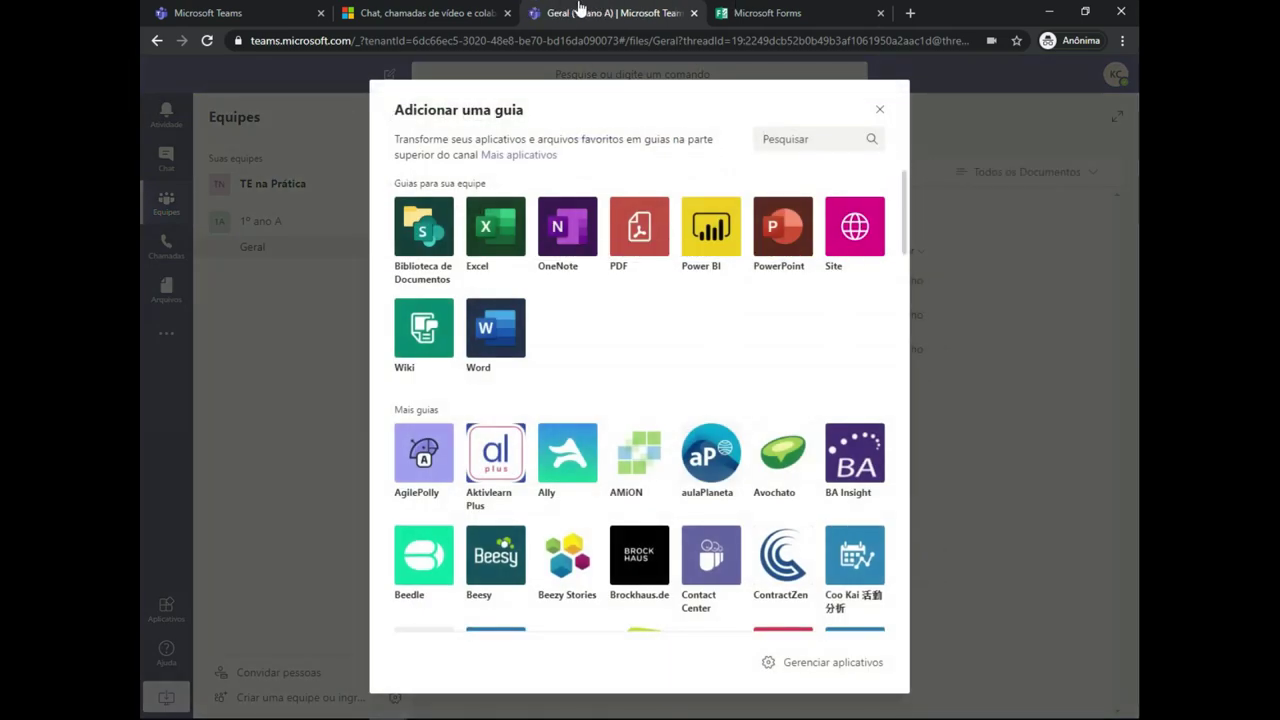
- Add a OneNote tab for the 'Bloco de Anotações de 1º ano A' notebook
key(Return)
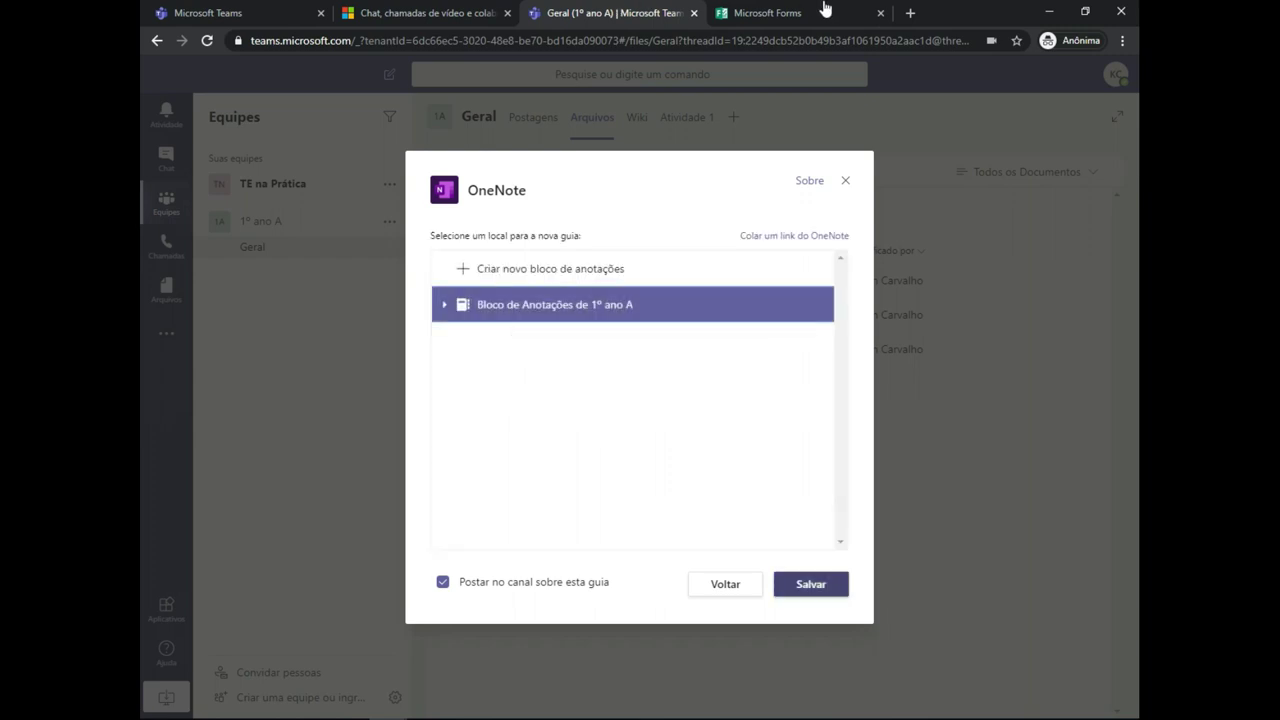
key(Return)
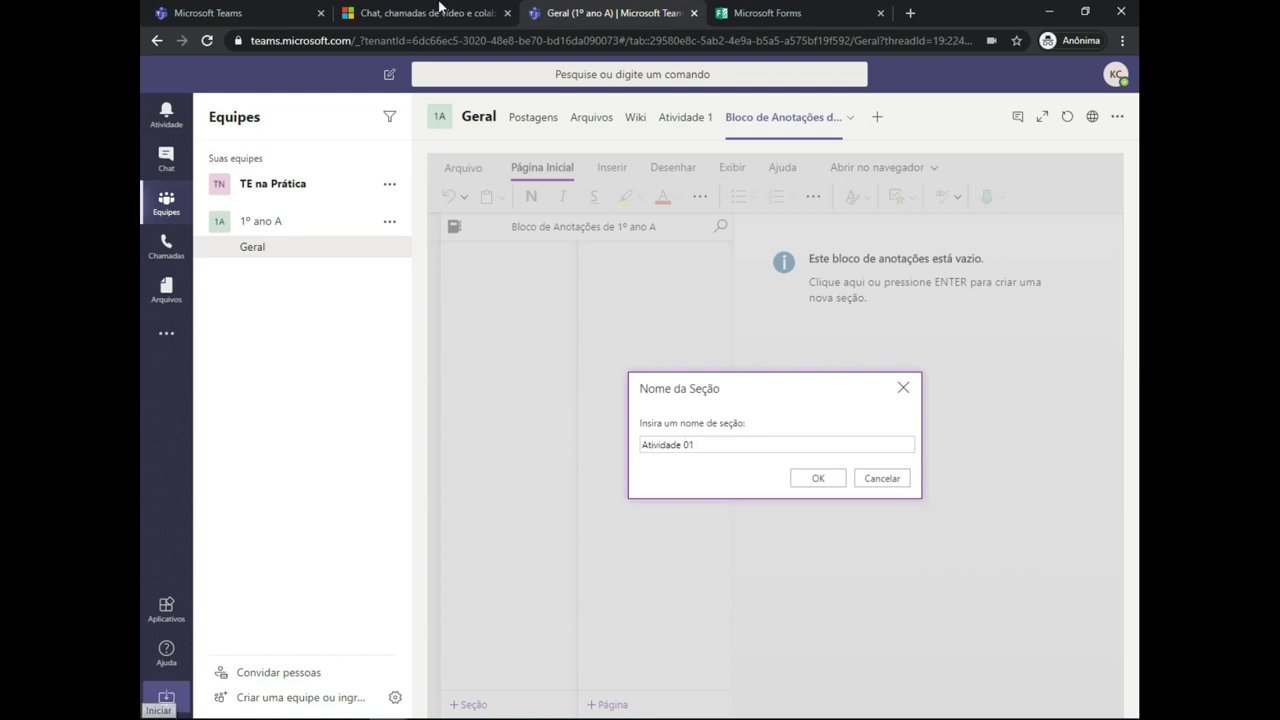
- Create section 'Atividade 01' with a page titled with a student's name and placeholder text
key(Tab)
key(Return)
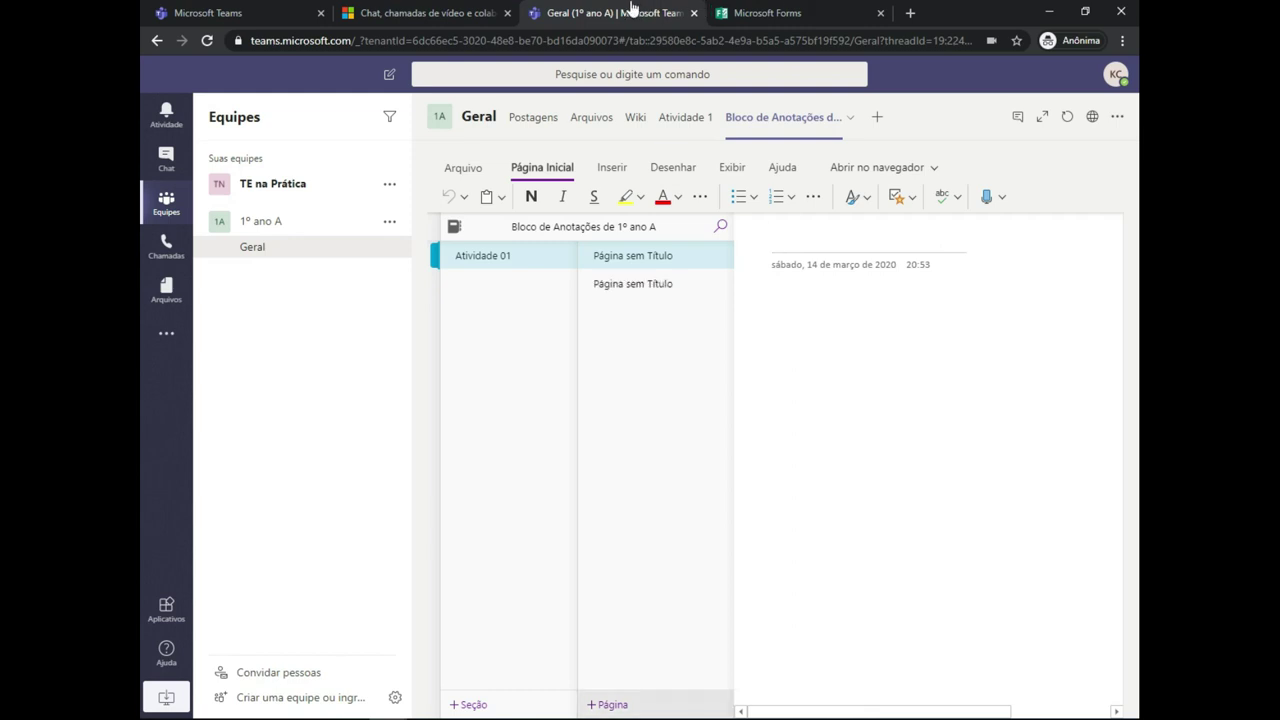
text(Ana)
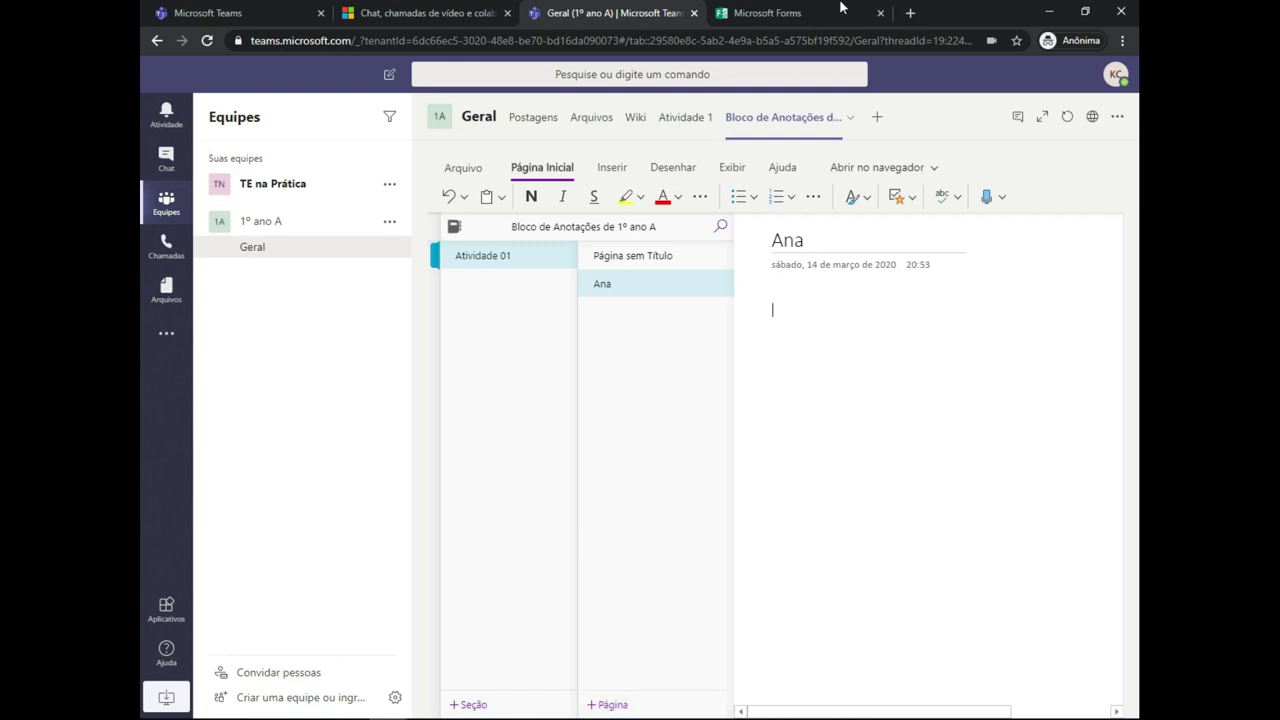
text(asdadadsa da)
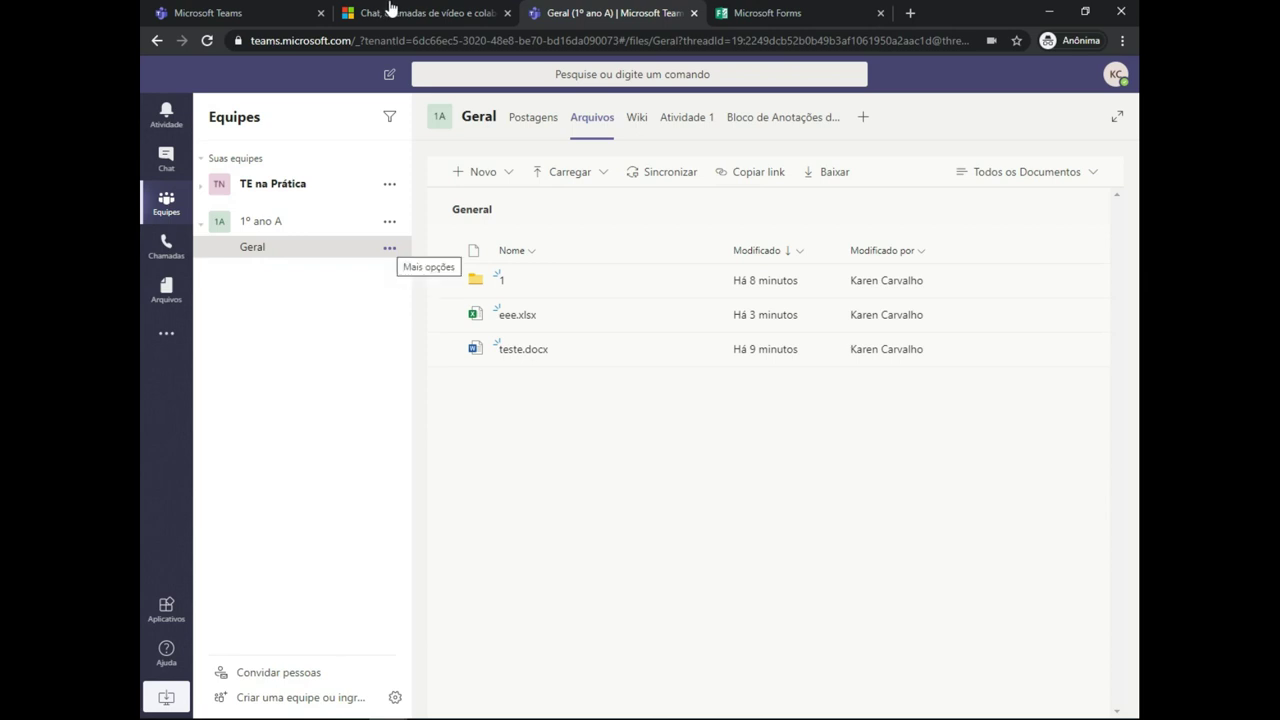
- Add a 'Língua Portuguesa' channel to the 1º ano A team
click(389, 247)
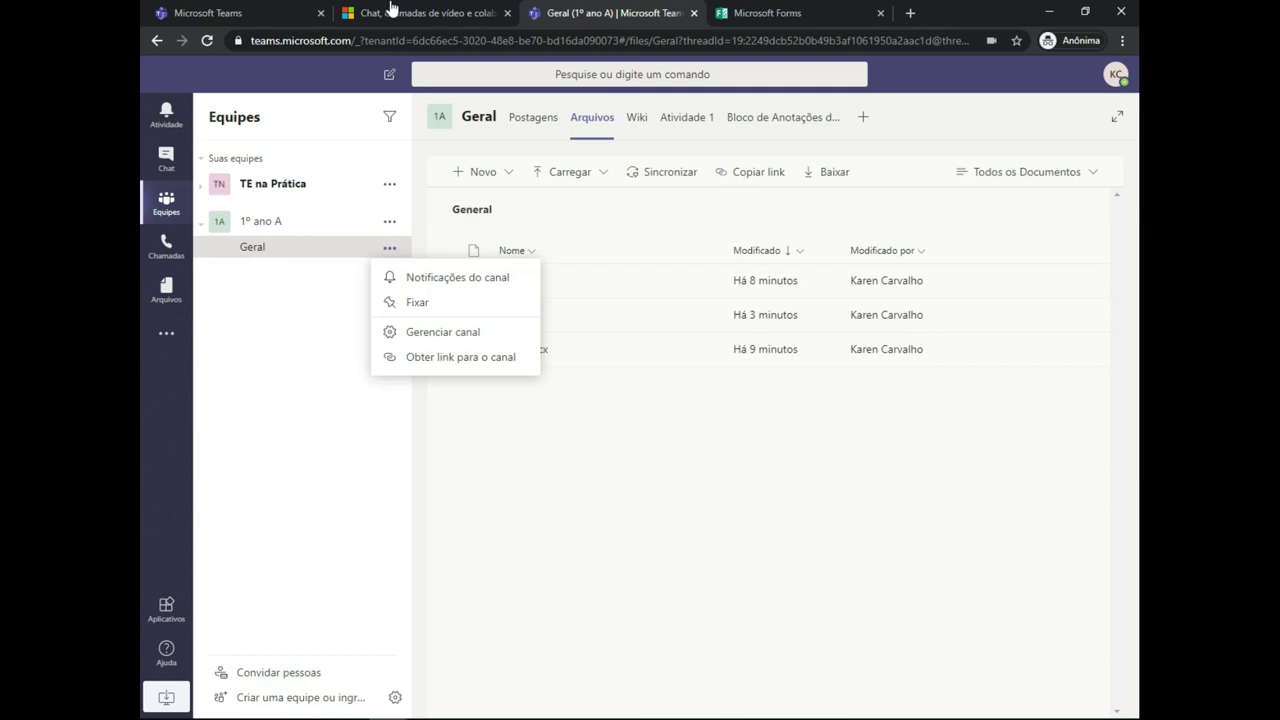
click(389, 221)
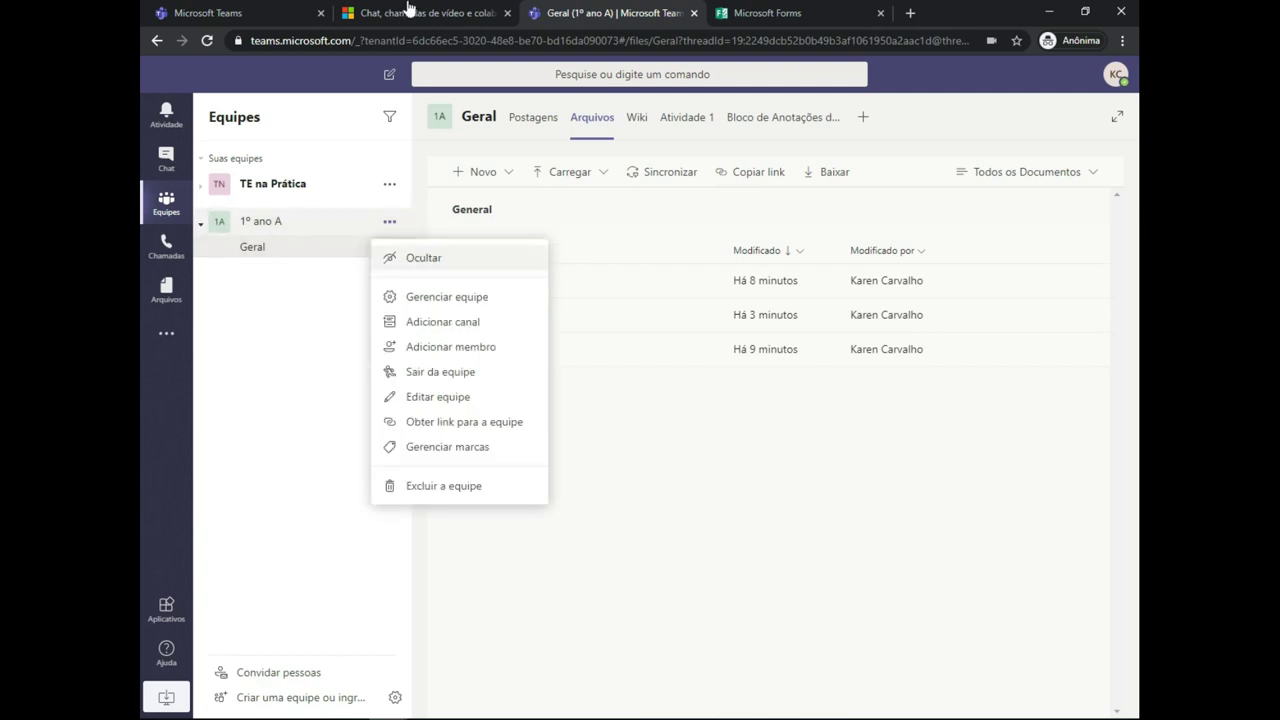
key(Down)
key(Down)
key(Down)
key(Up)
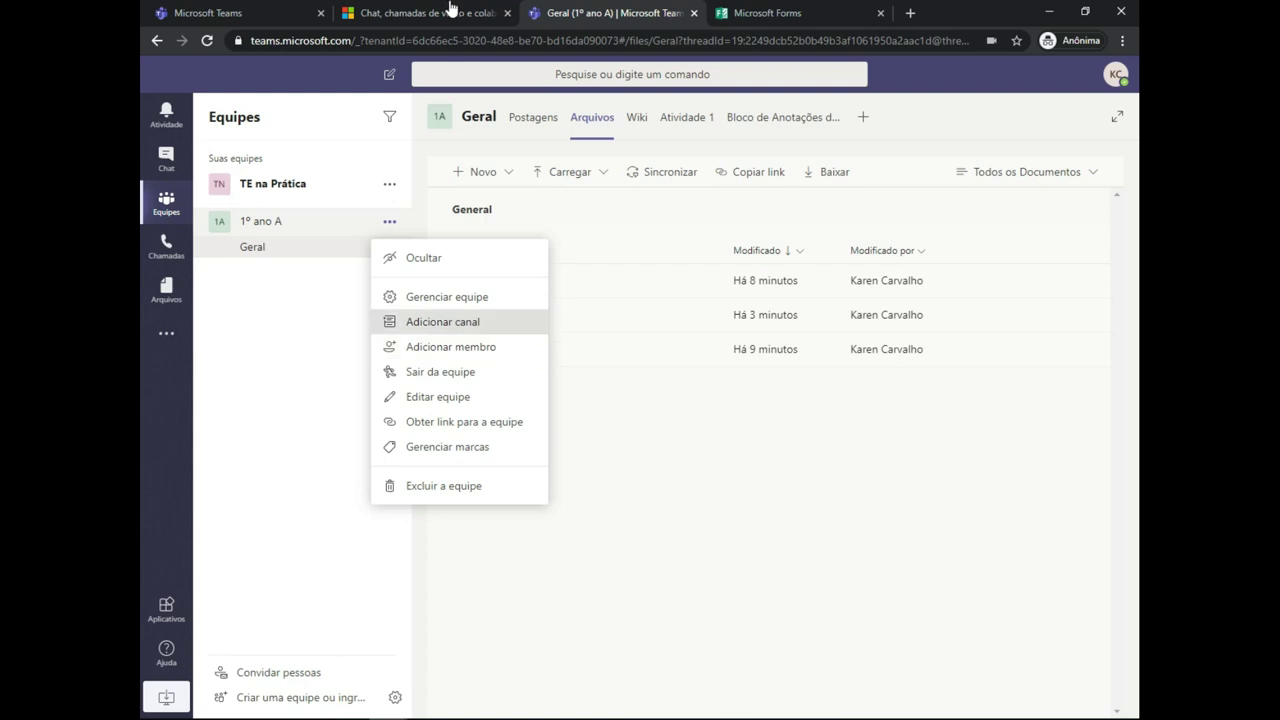
key(Return)
text(Língua P)
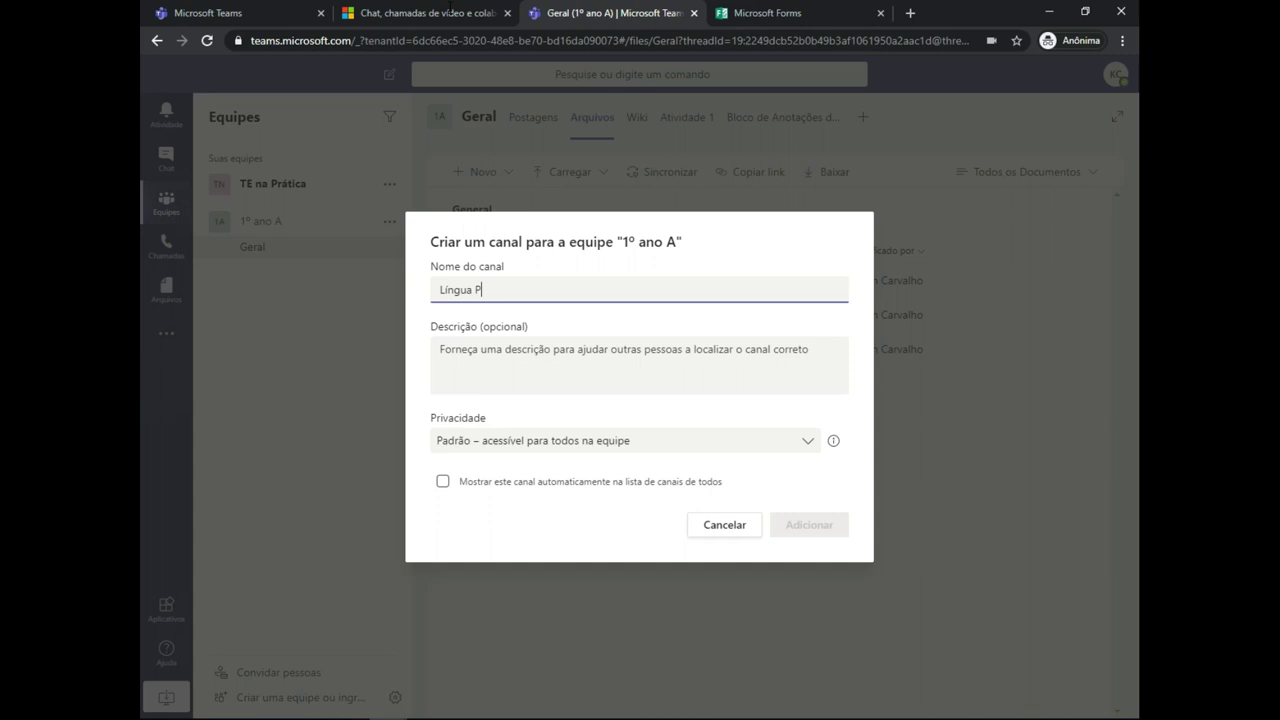
text(ortuguesa)
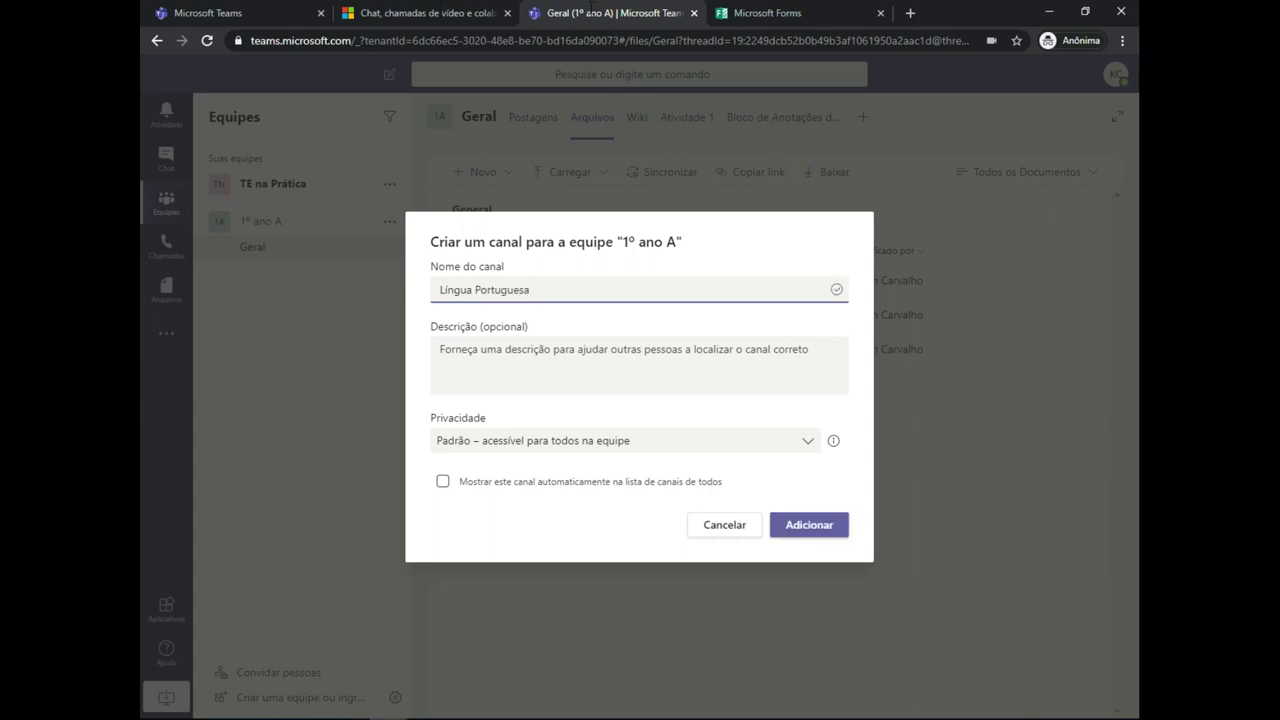
key(Return)
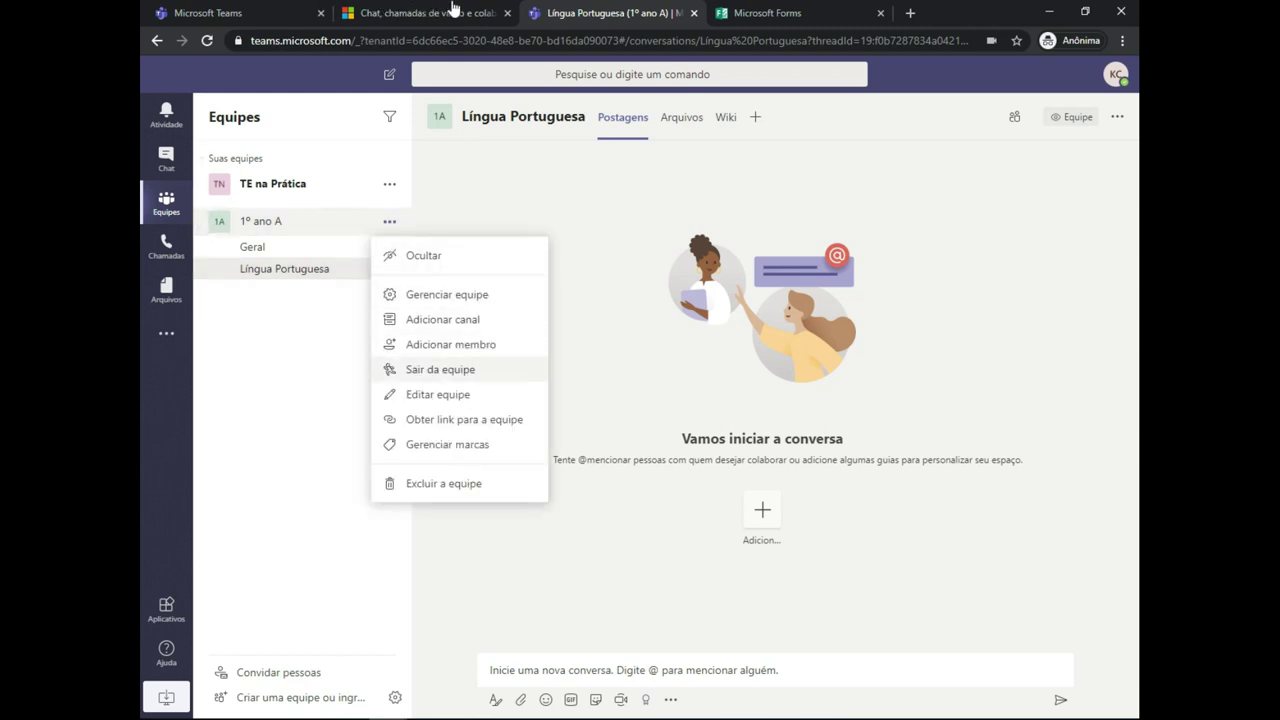
- Add a 'Matemática' channel and open it
key(Return)
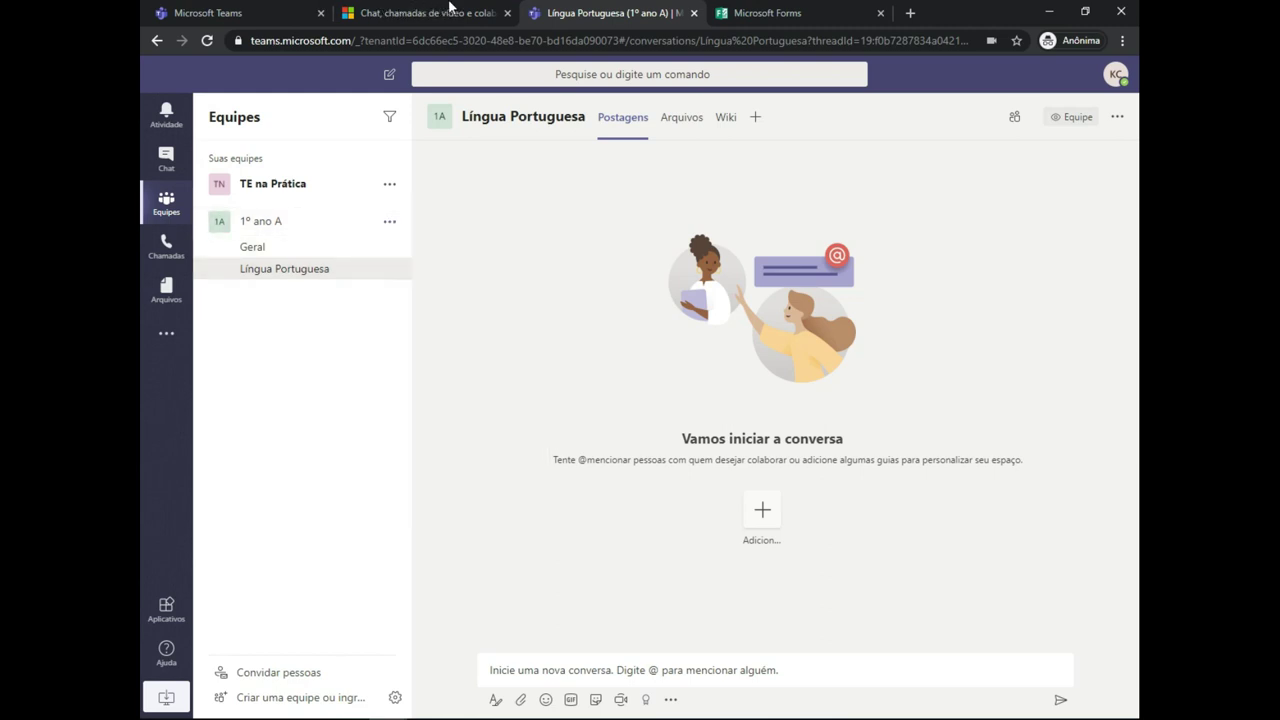
text(Matem)
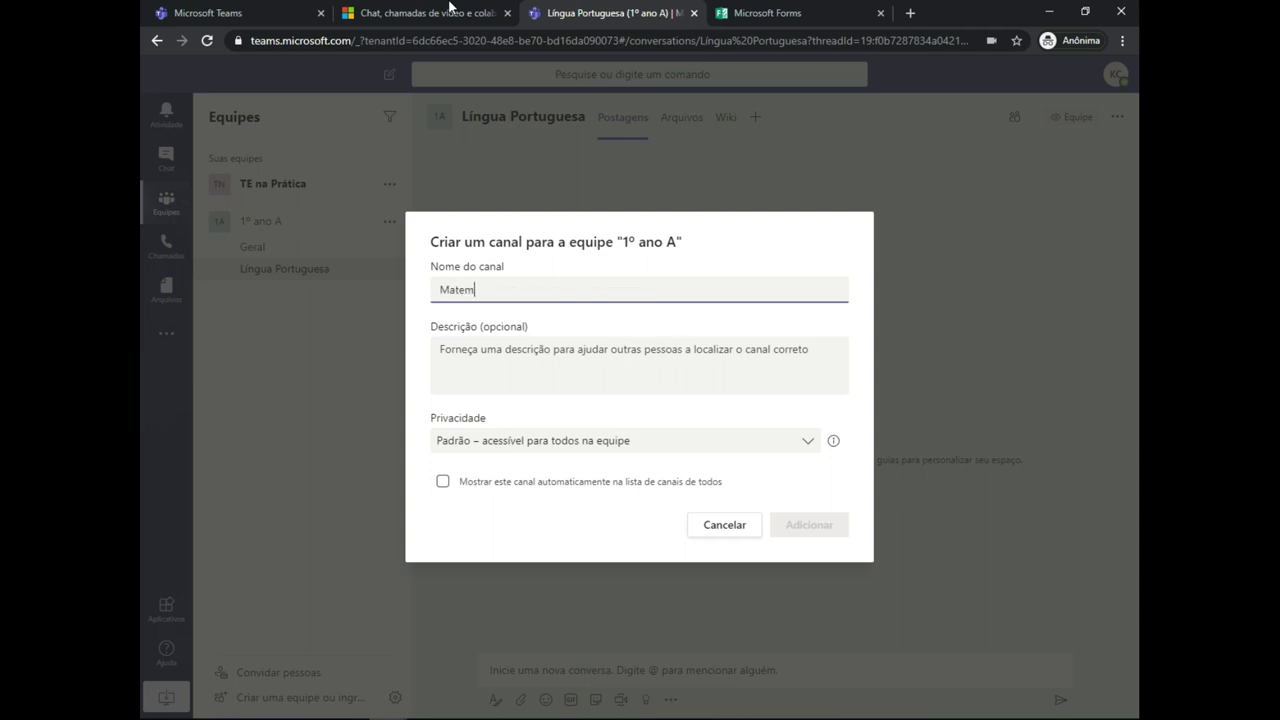
text(ática)
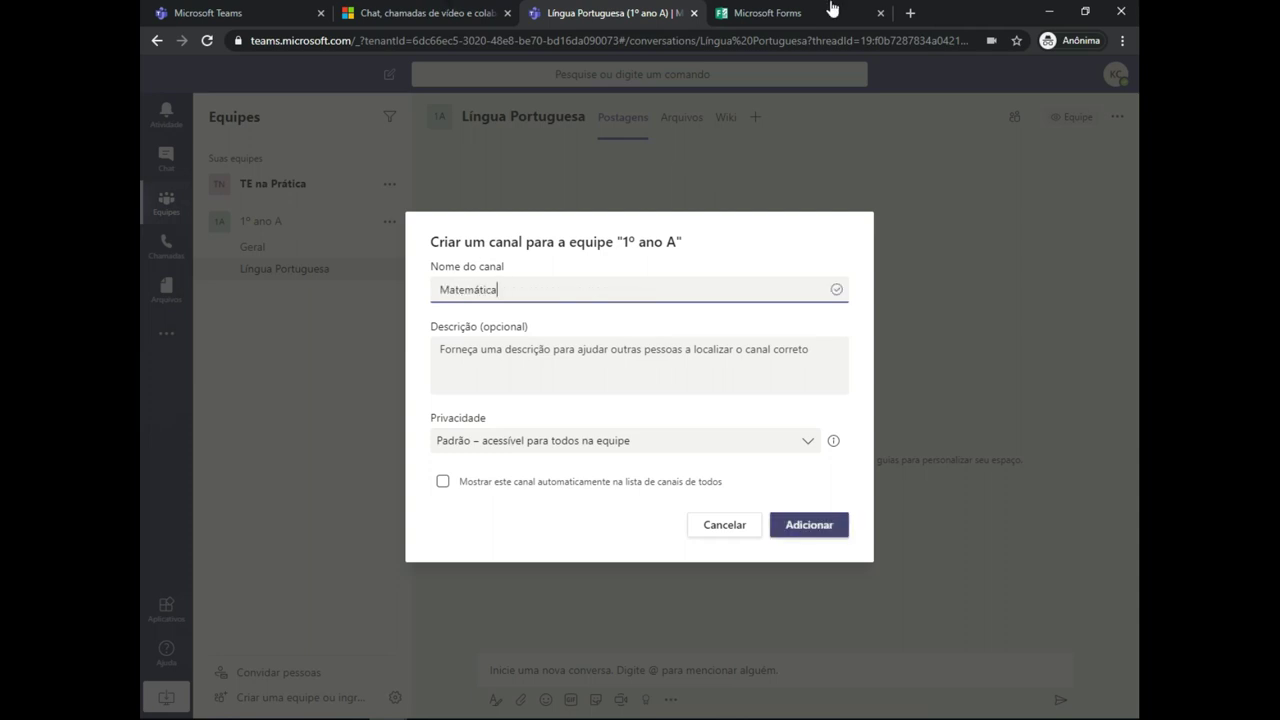
key(Return)
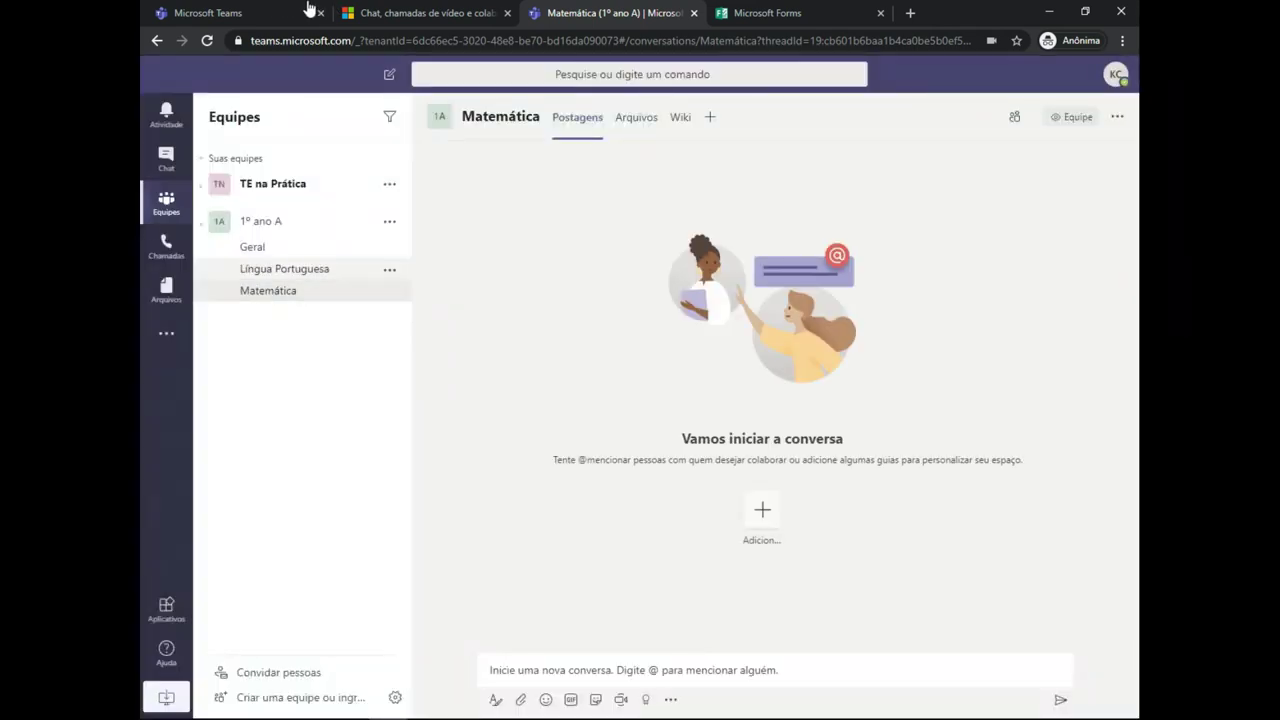
key(Up)
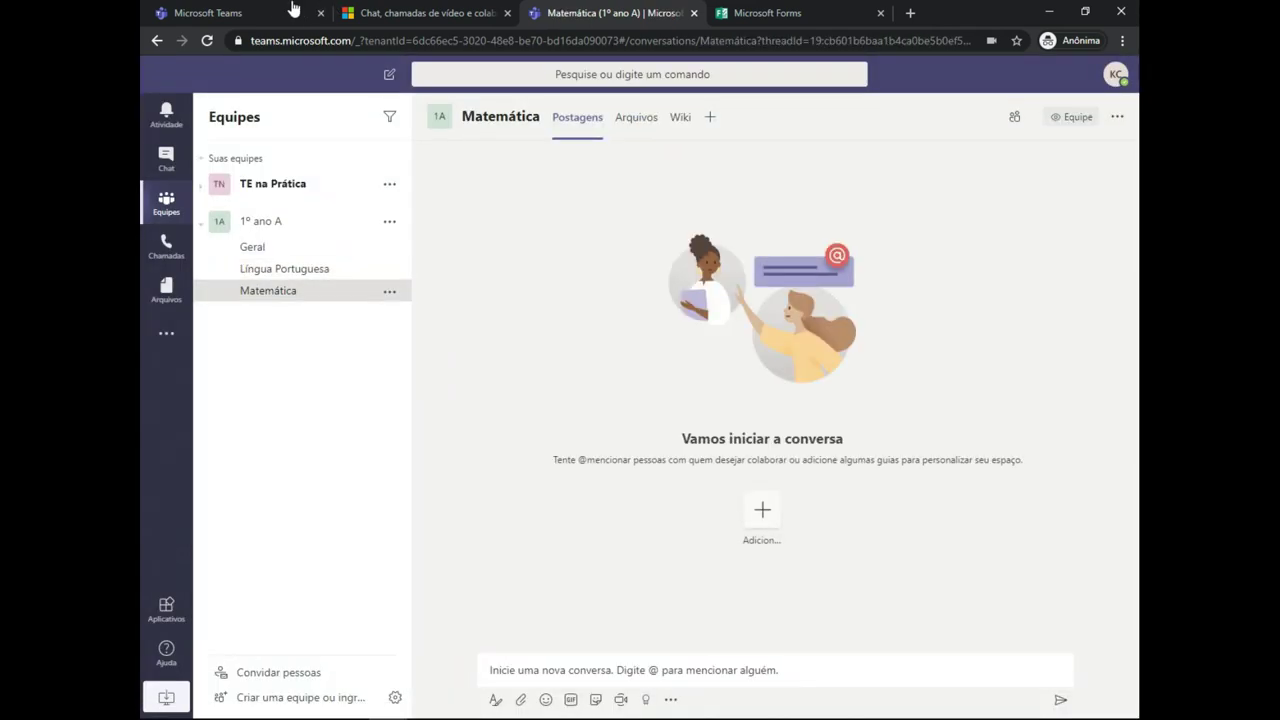
key(Up)
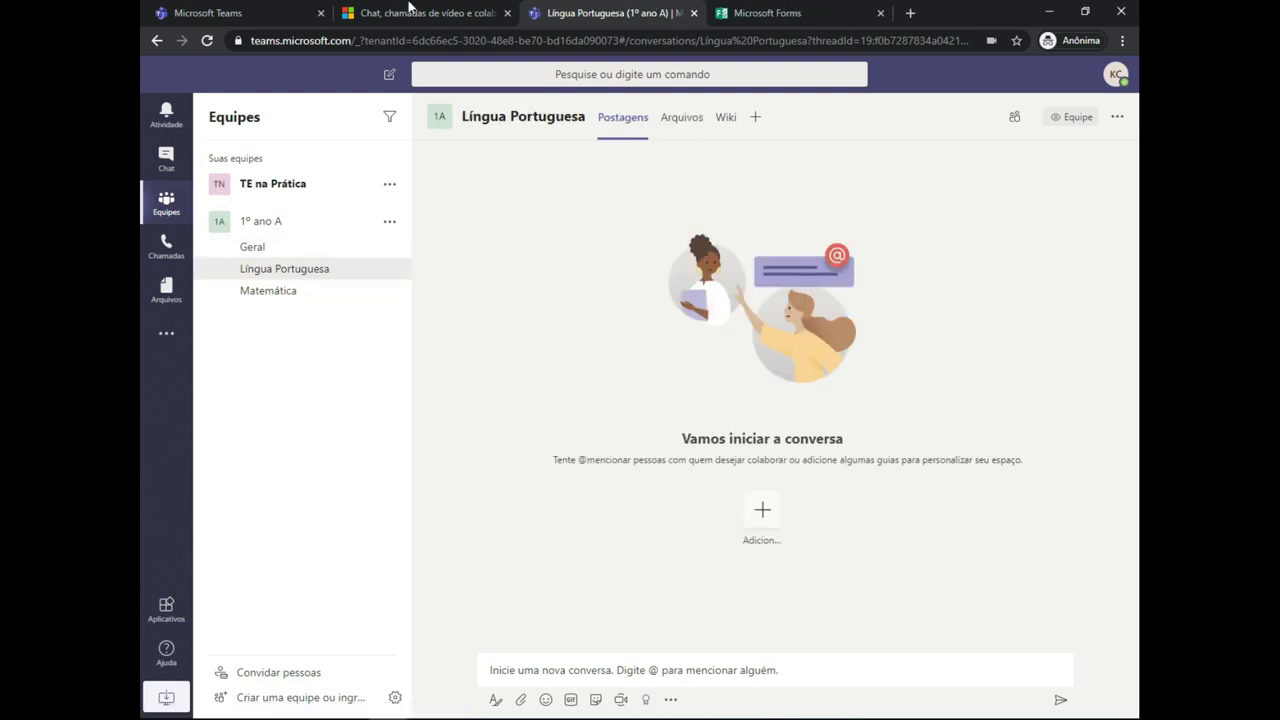
key(Down)
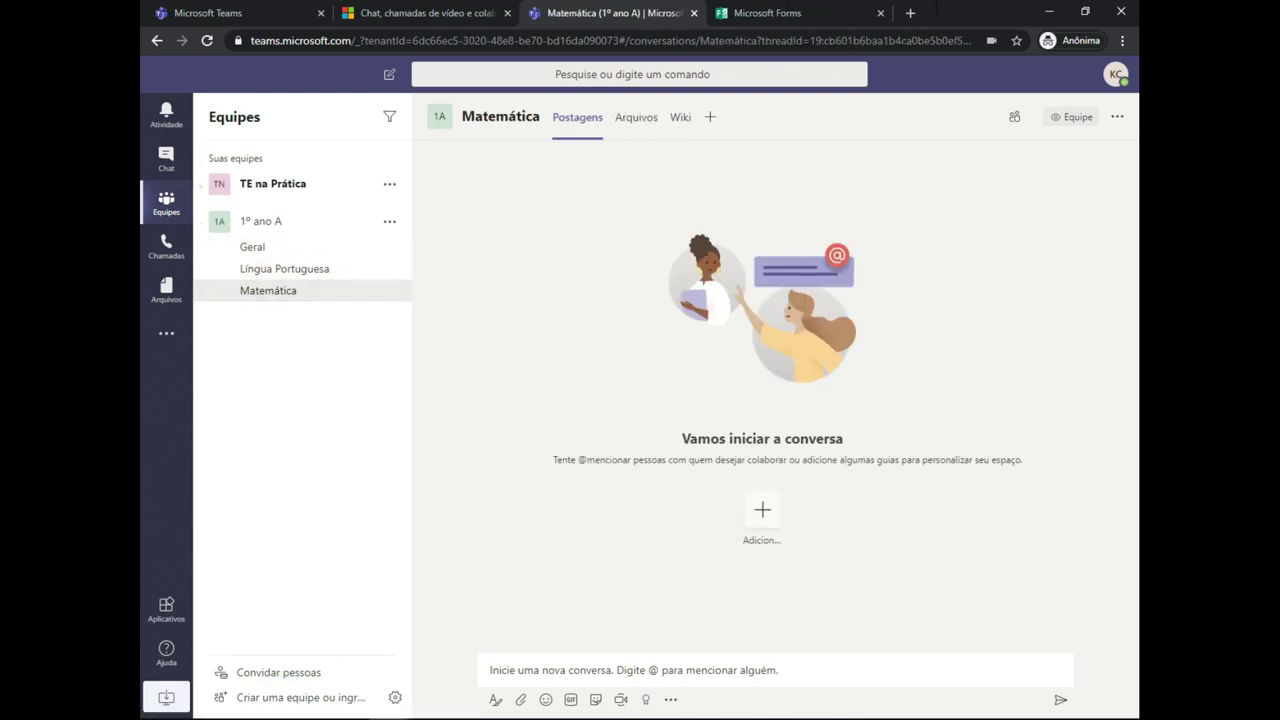
- Browse the 1º ano A team's options, then close them and the apps list unused
key(Left)
key(Tab)
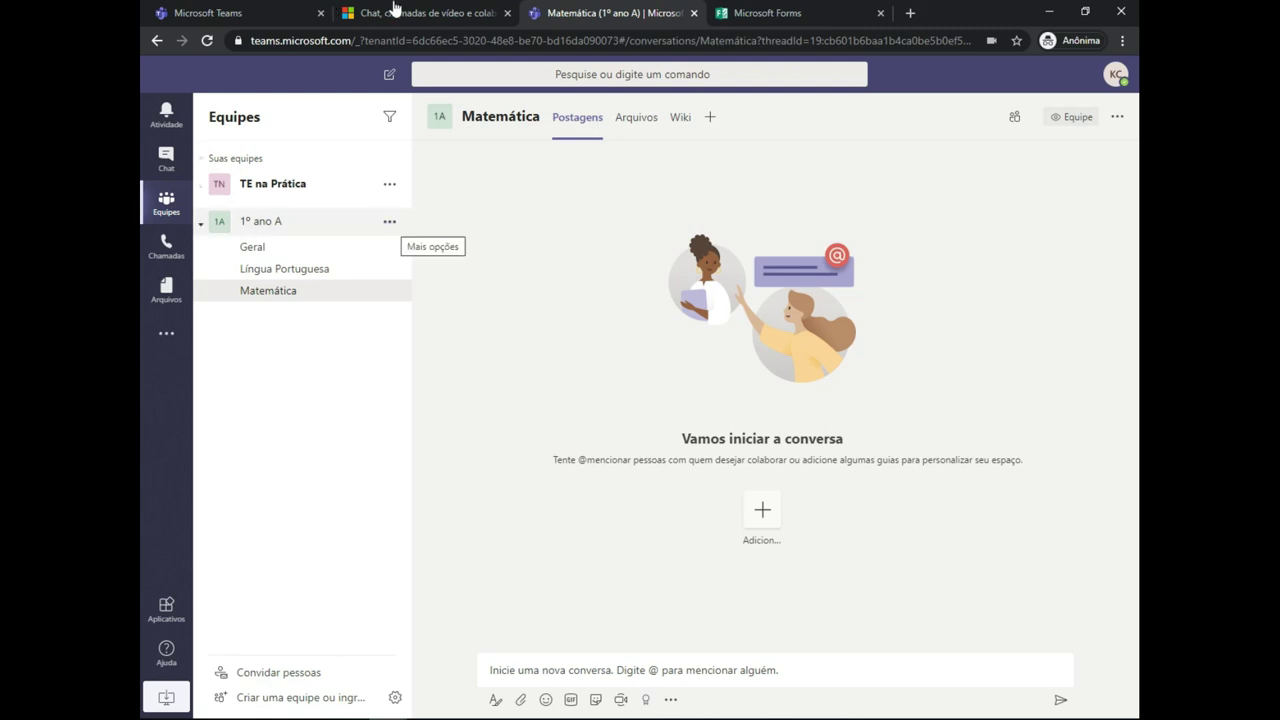
key(Return)
key(Down)
key(Down)
key(Down)
key(Down)
key(Down)
key(Down)
key(Up)
key(Up)
key(Up)
key(Up)
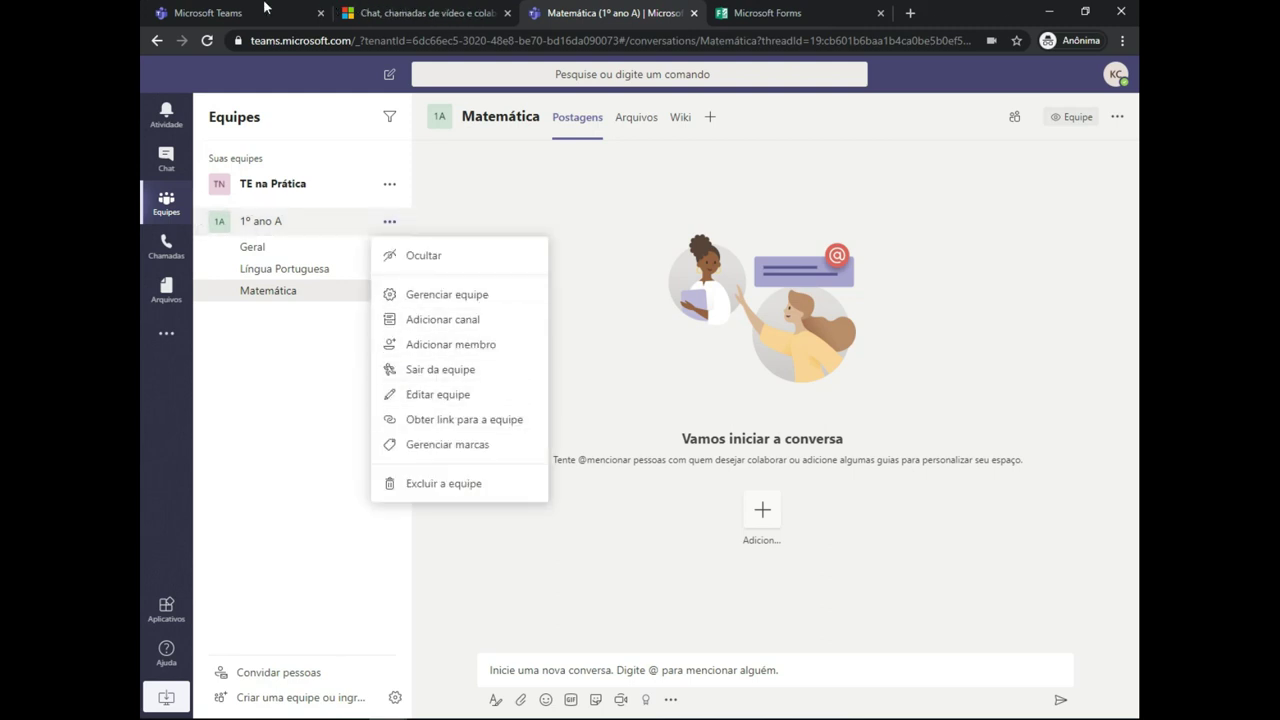
key(Escape)
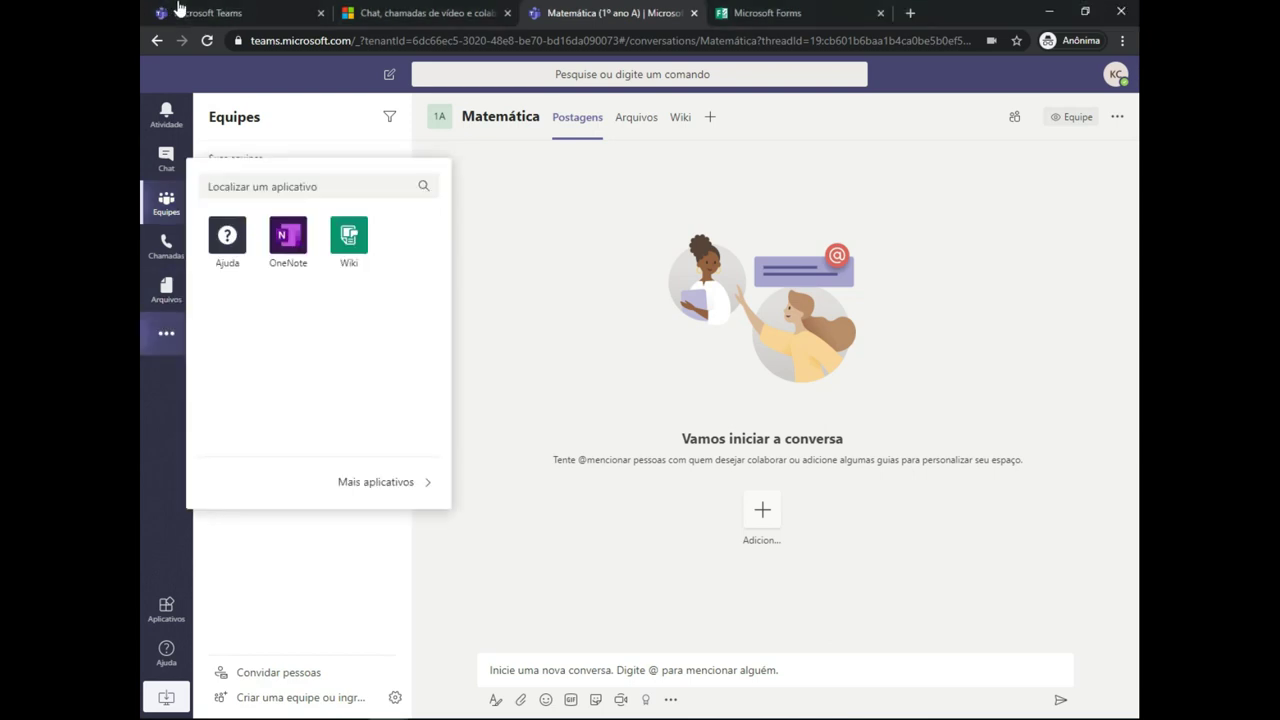
key(Escape)
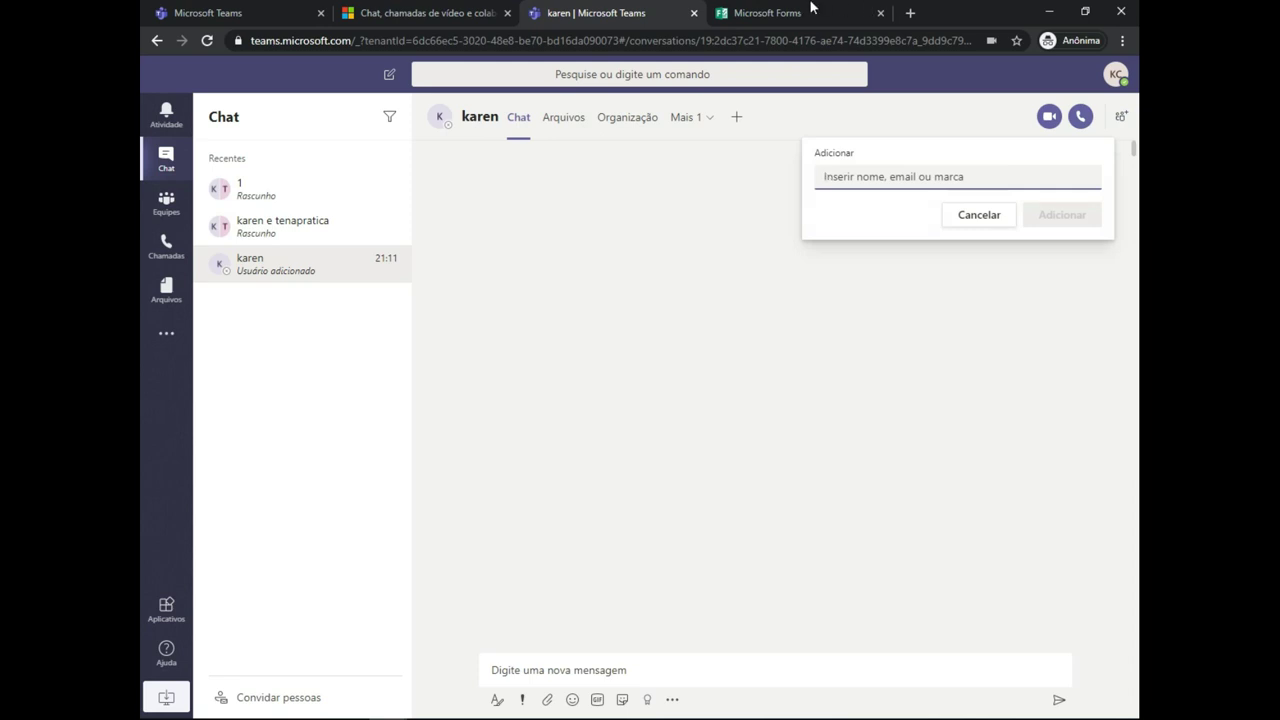
- Add the suggested person found by typing 'te' to the conversation
text(te)
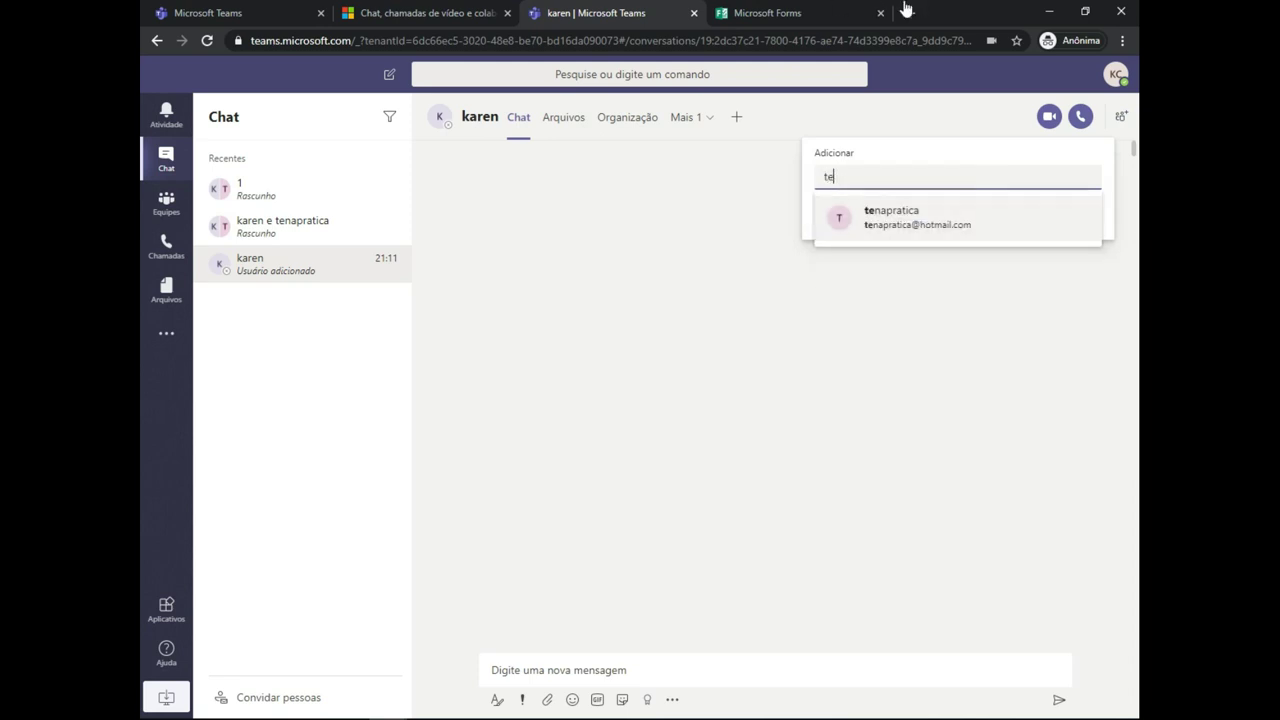
key(Return)
key(Return)
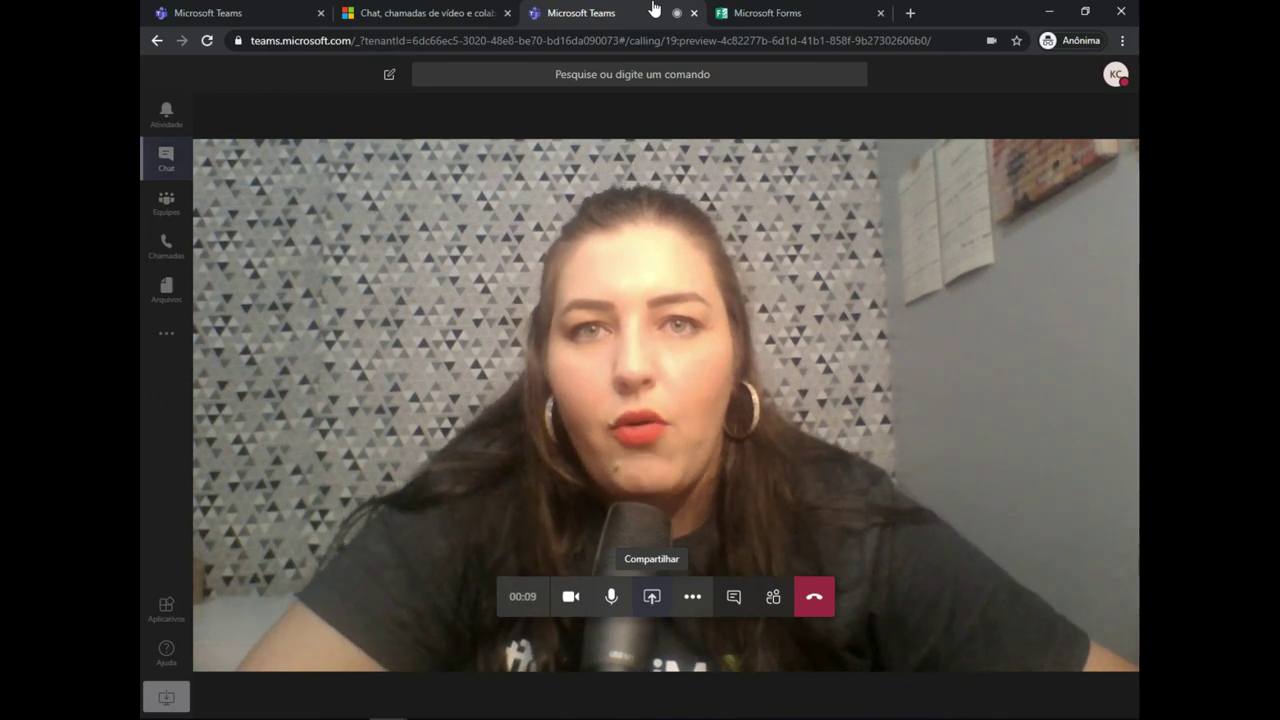
- Open the call's sharing options and turn the camera off
key(Return)
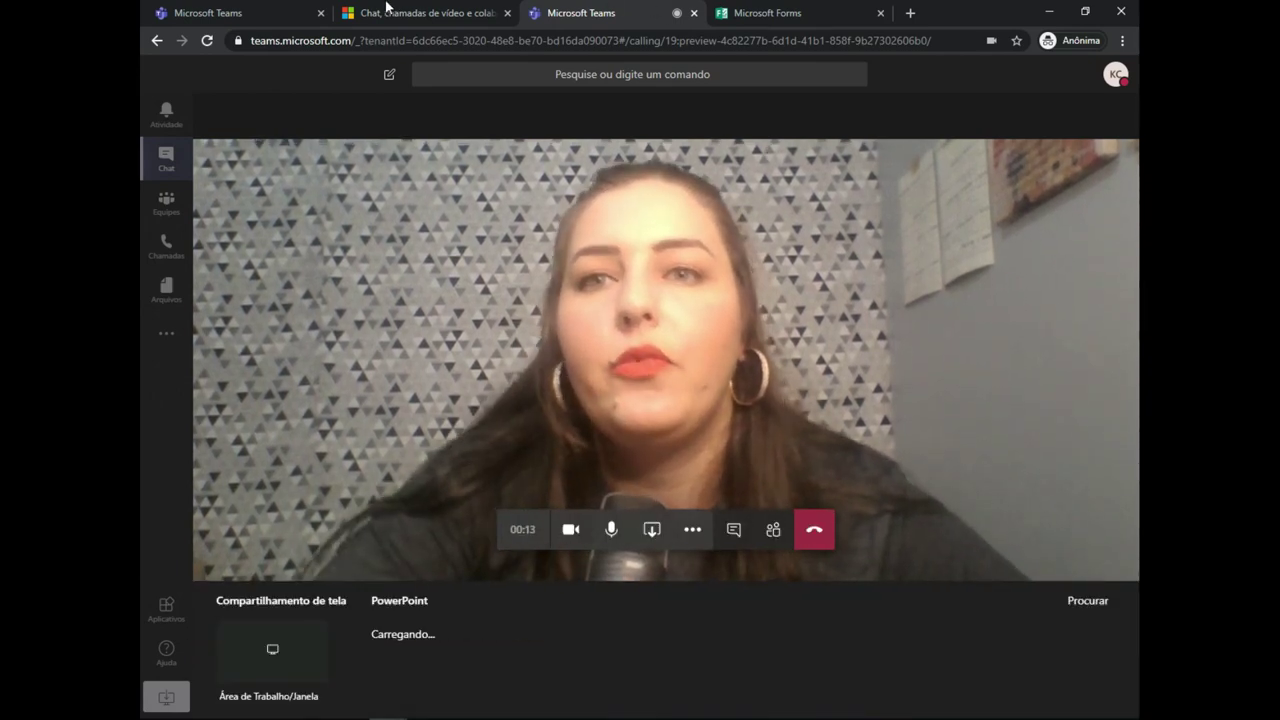
key(Tab)
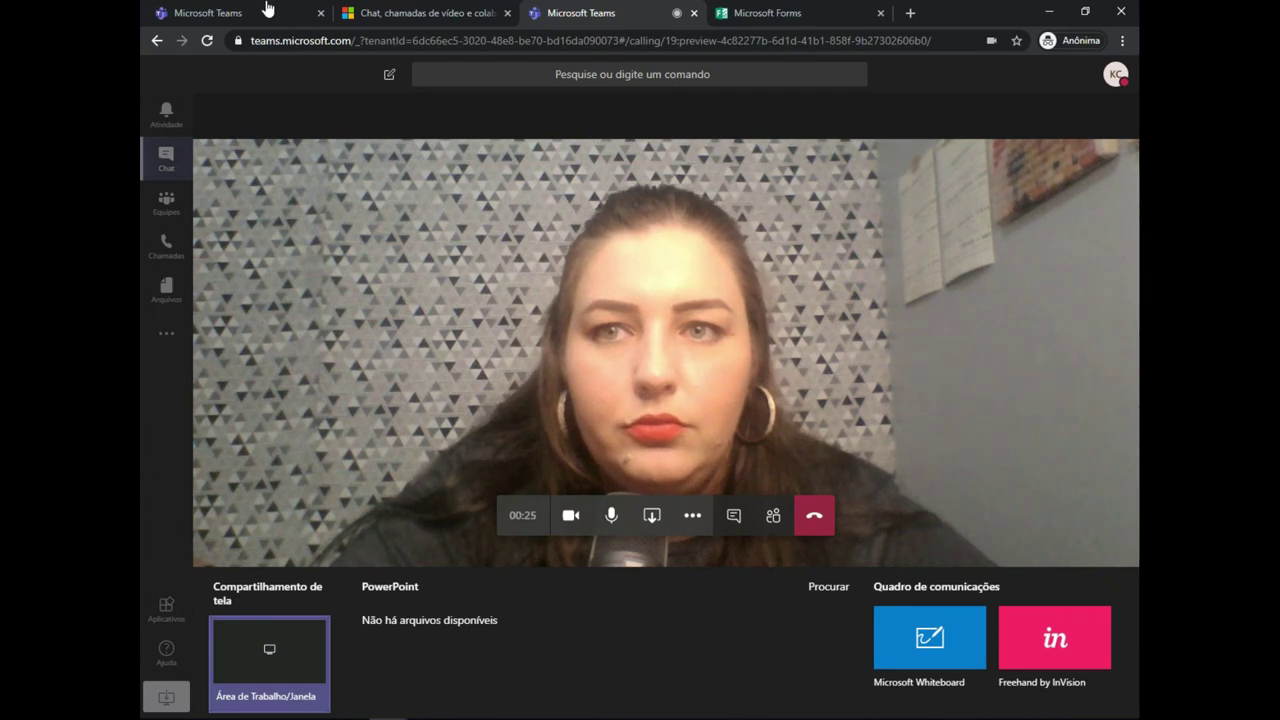
key(ctrl+shift+o)
key(ctrl+shift+e)
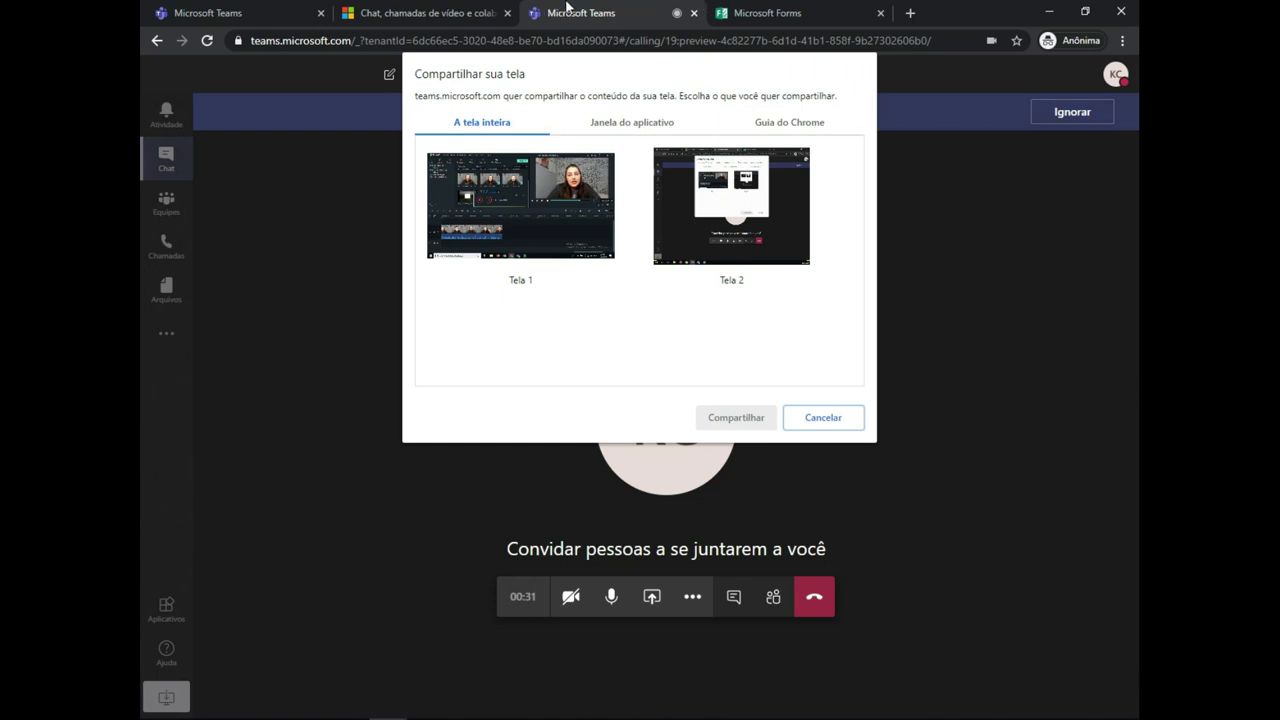
- Select the second screen (Tela 2) and start sharing it
key(Tab)
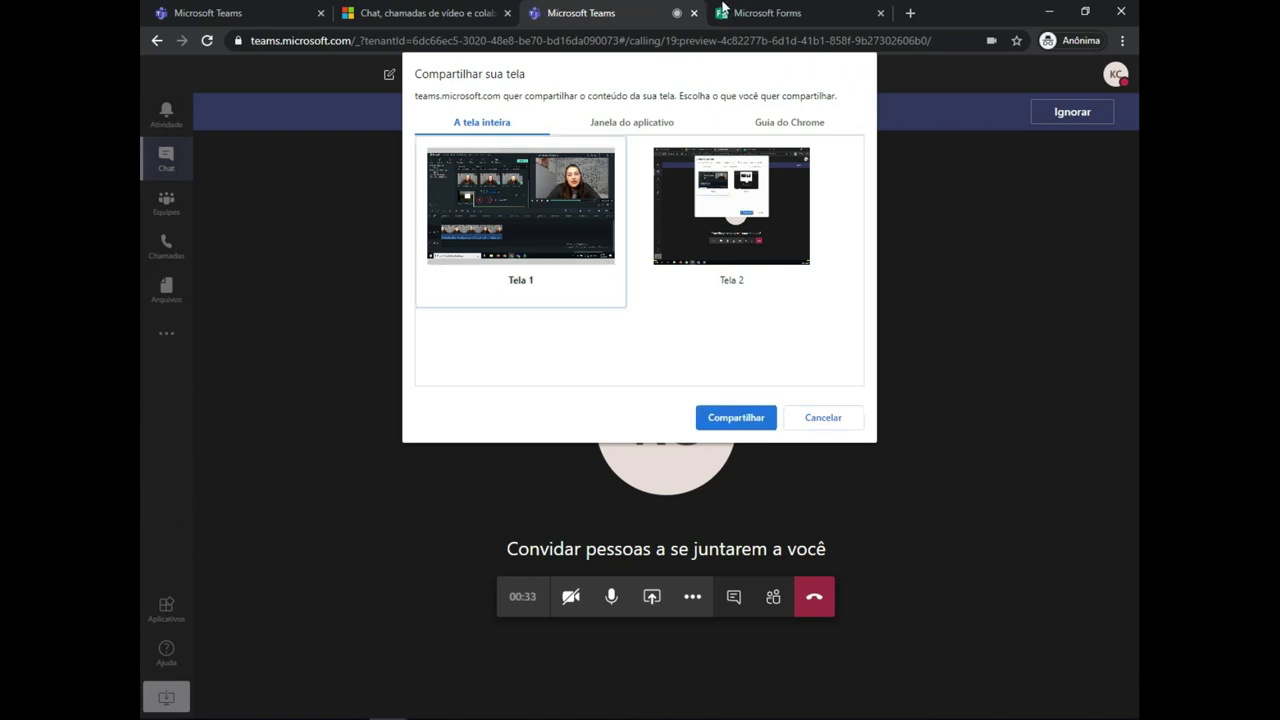
key(Right)
key(Tab)
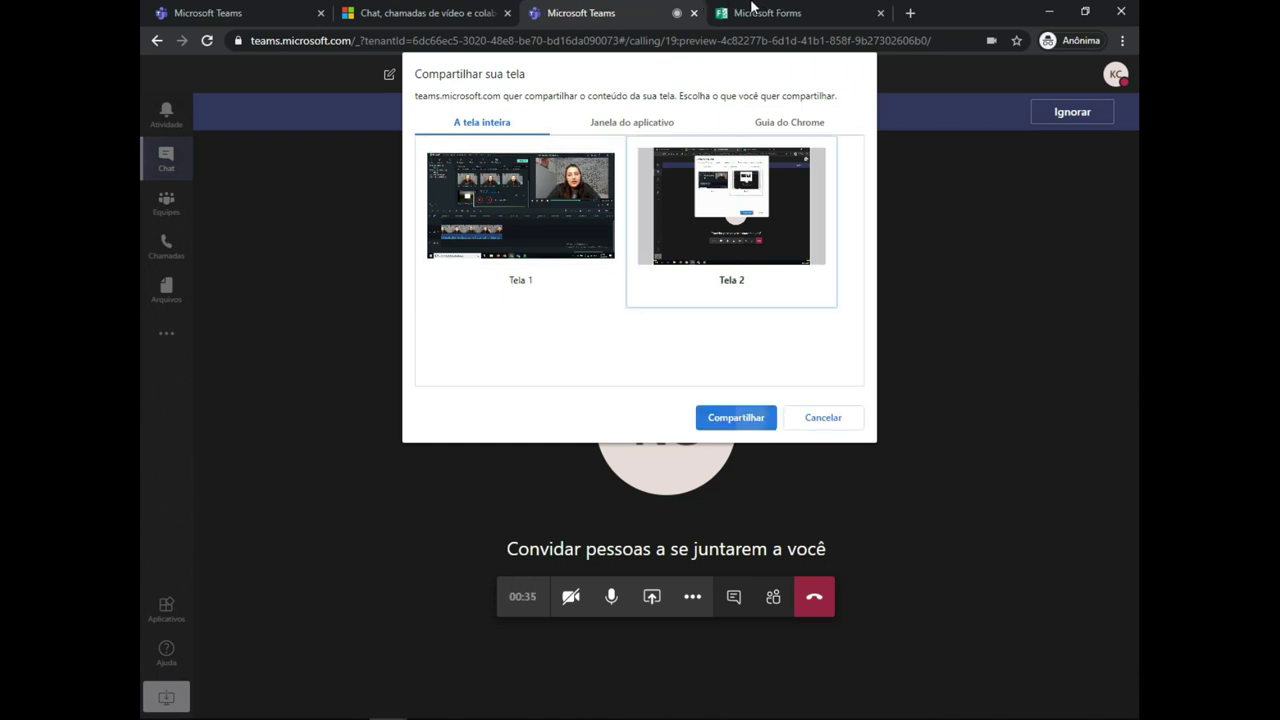
key(Return)
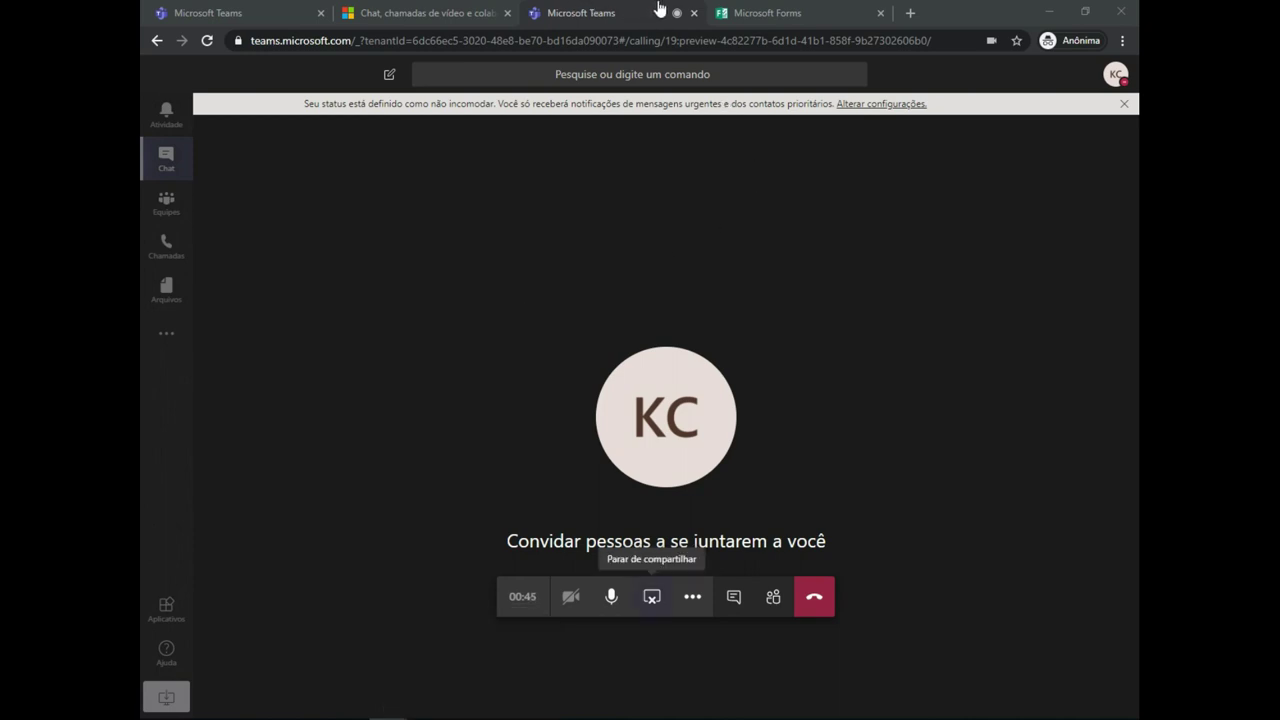
- Stop the screen share and choose Microsoft Whiteboard from Compartilhar
click(660, 8)
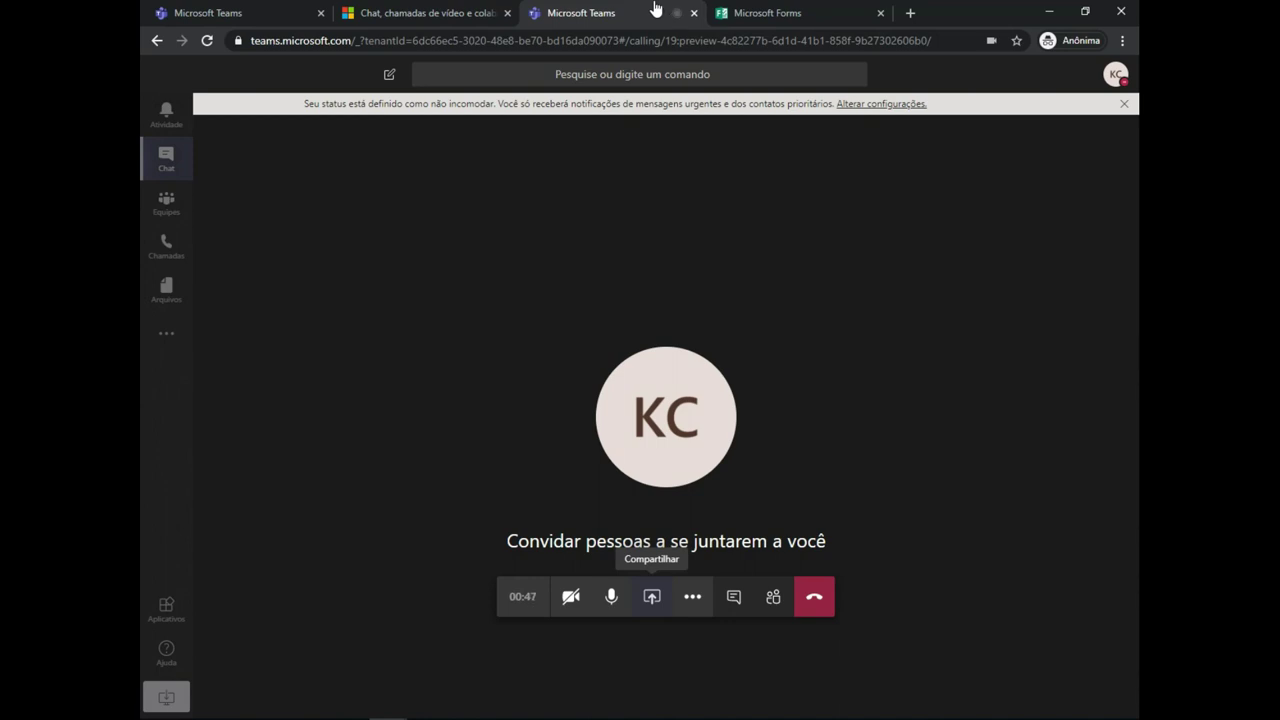
key(ctrl+shift+e)
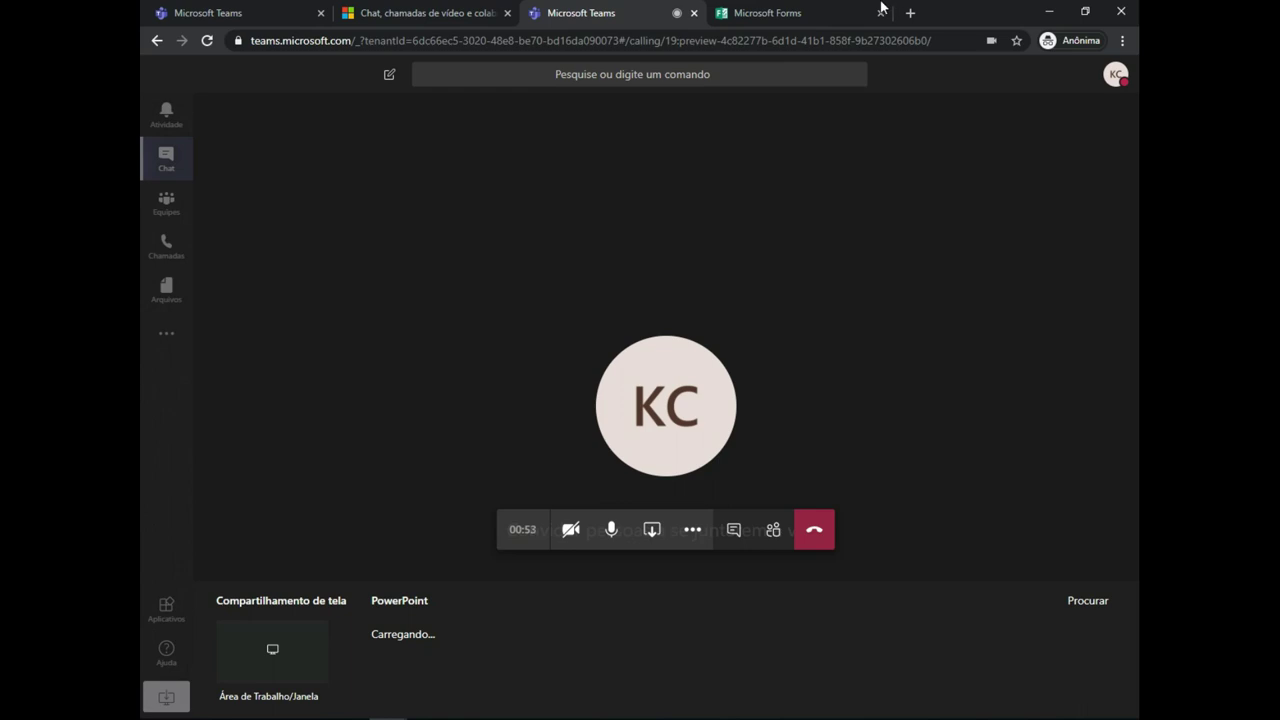
key(Tab)
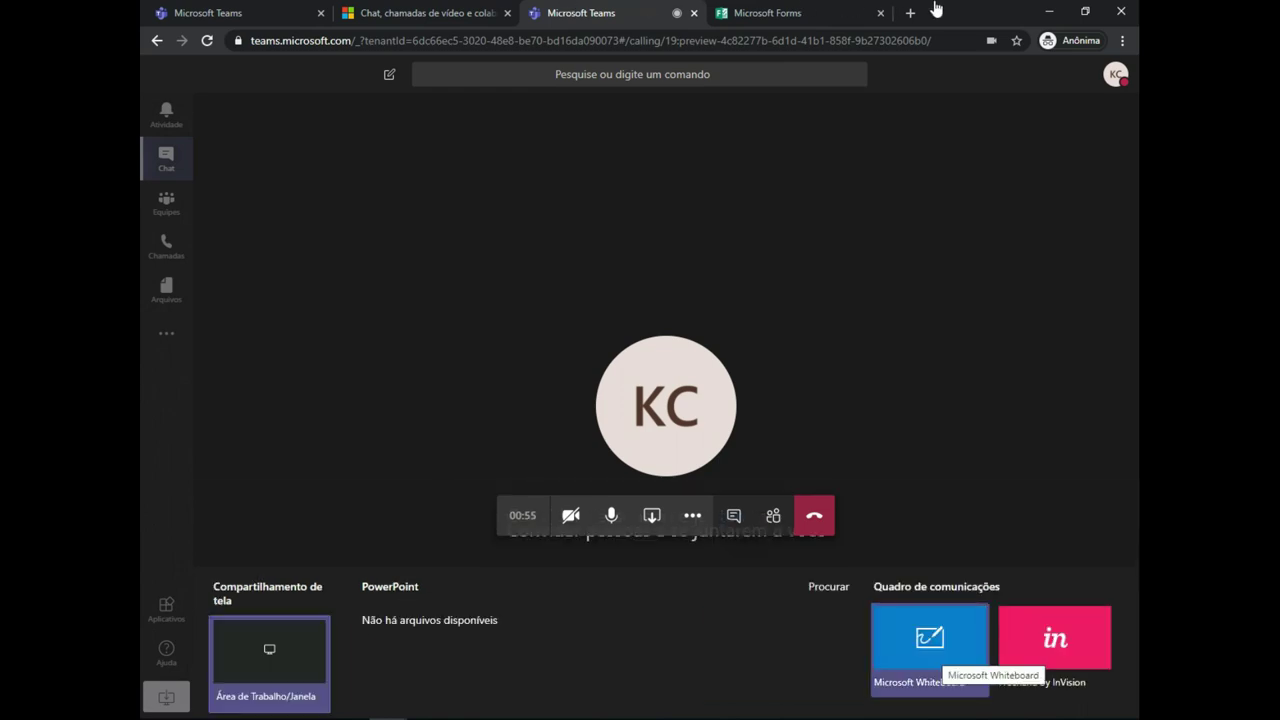
key(Return)
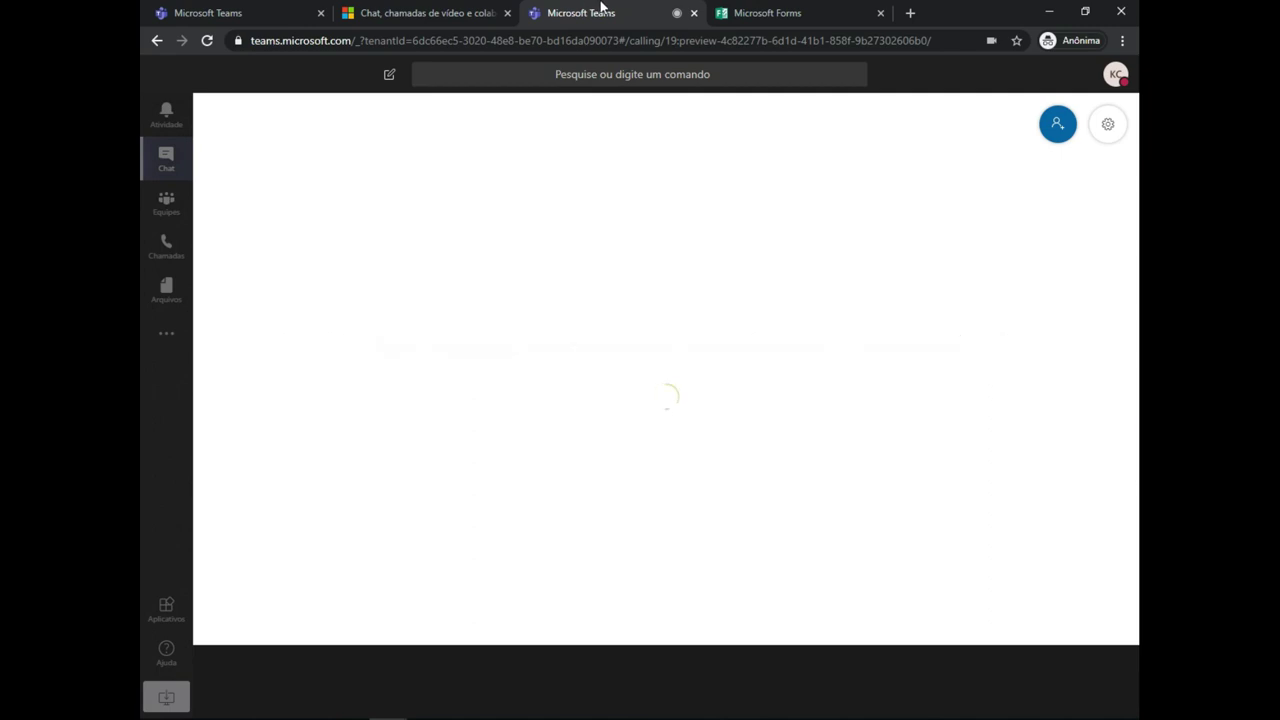
- Draw red strokes, erase them all, then redraw one red loop near the centre
click(1116, 350)
mouse_move(445, 234)
mouse_down()
mouse_move(457, 368)
mouse_move(803, 334)
mouse_move(720, 296)
mouse_up()
mouse_move(838, 290)
mouse_down()
mouse_move(634, 400)
mouse_move(960, 540)
mouse_move(940, 400)
mouse_move(723, 522)
mouse_up()
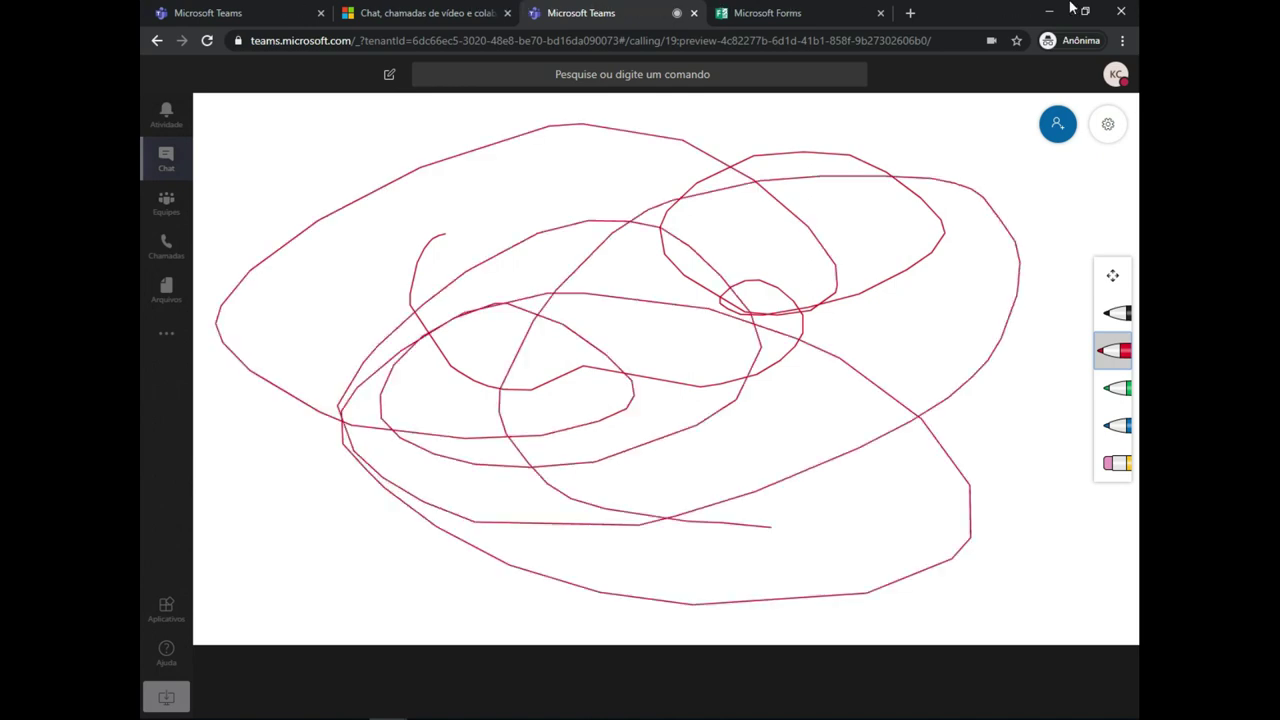
click(1113, 462)
click(1116, 350)
mouse_move(572, 300)
mouse_down()
mouse_move(545, 370)
mouse_move(752, 272)
mouse_up()
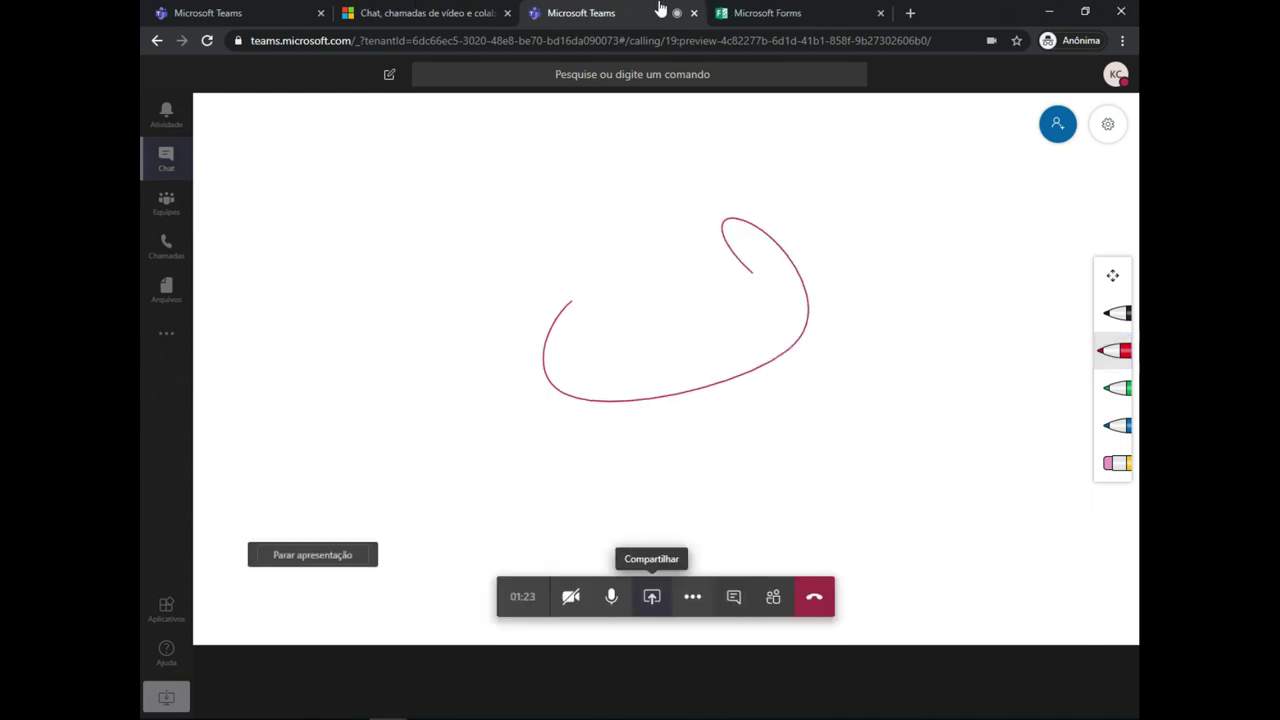
- Reopen the sharing options and select Microsoft Whiteboard again
key(ctrl+shift+e)
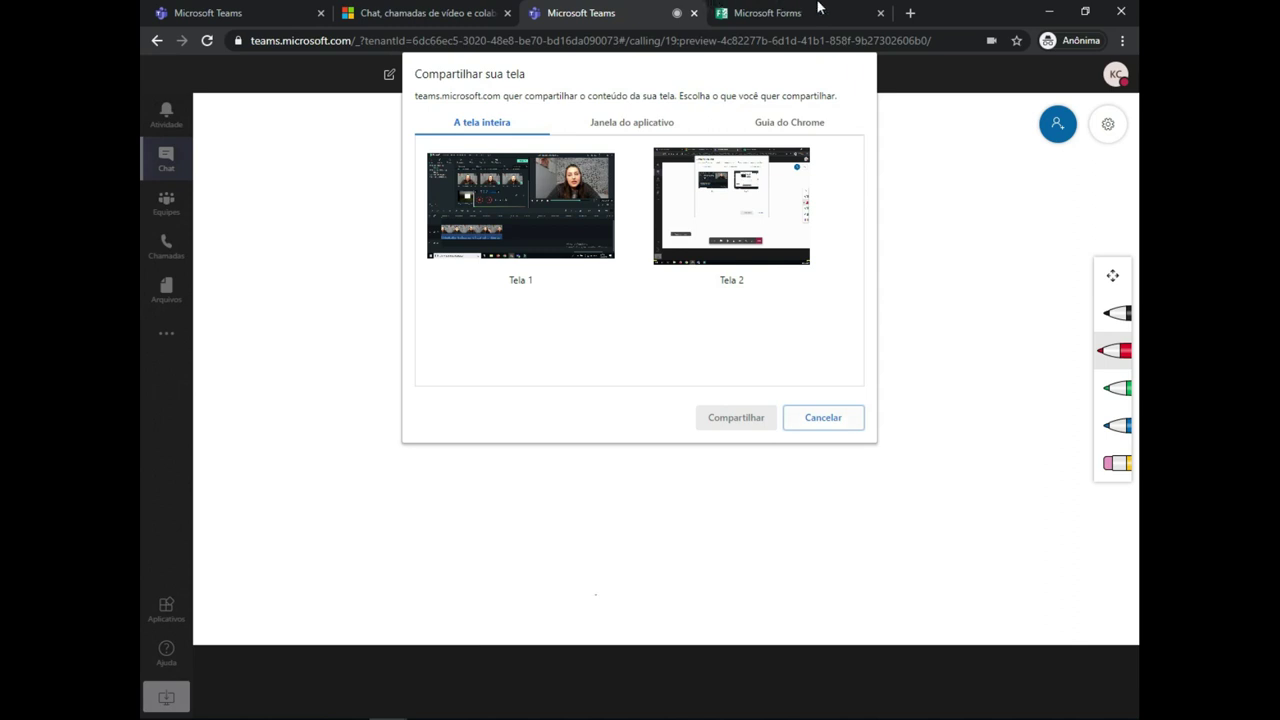
key(Escape)
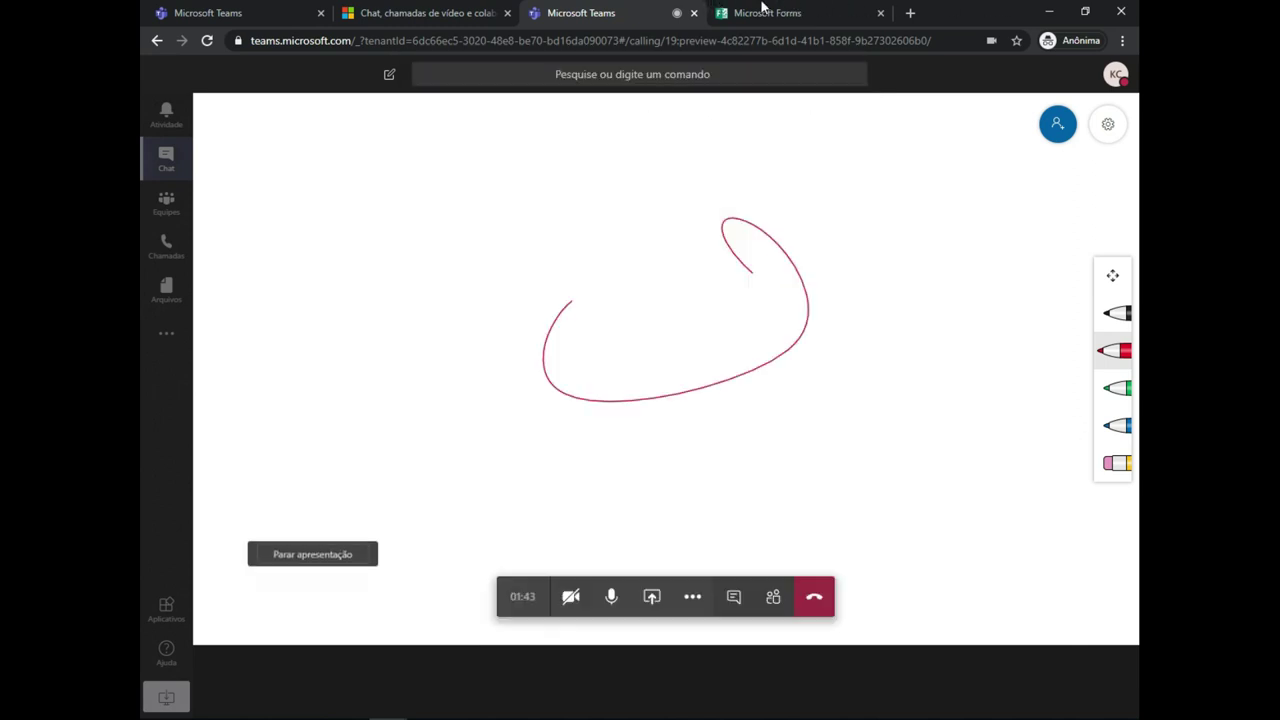
key(Return)
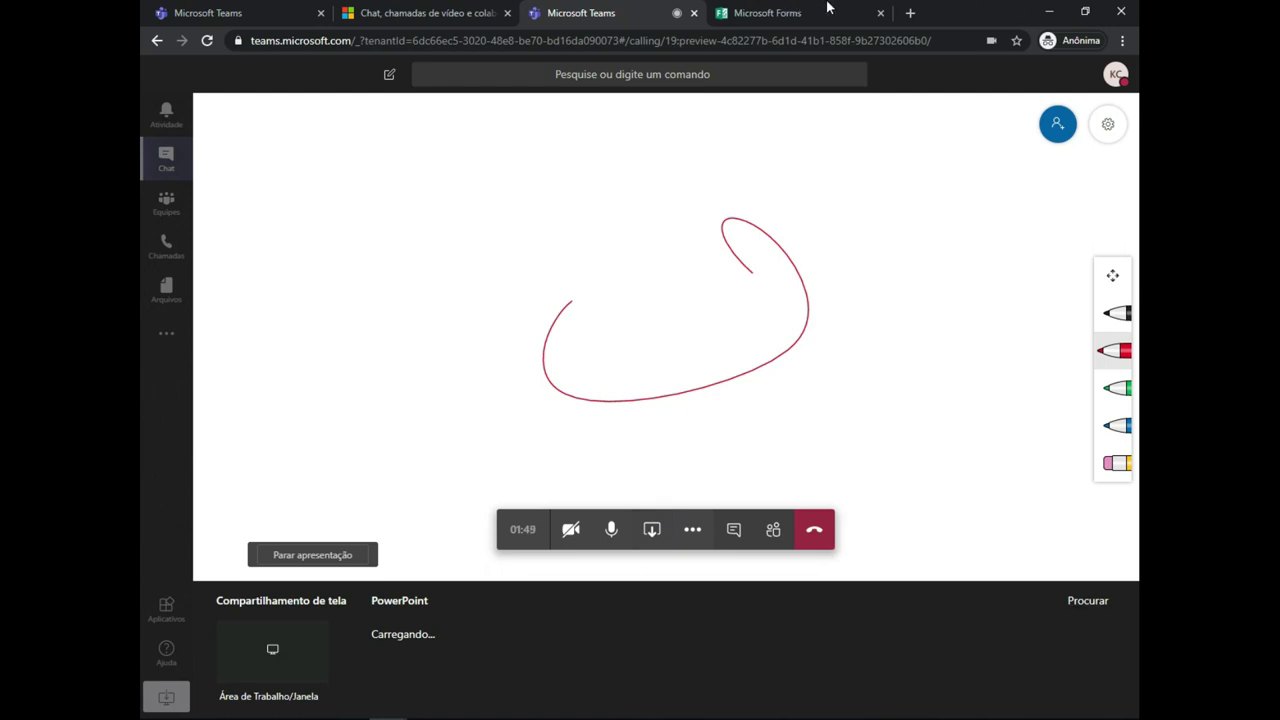
key(Tab)
key(Return)
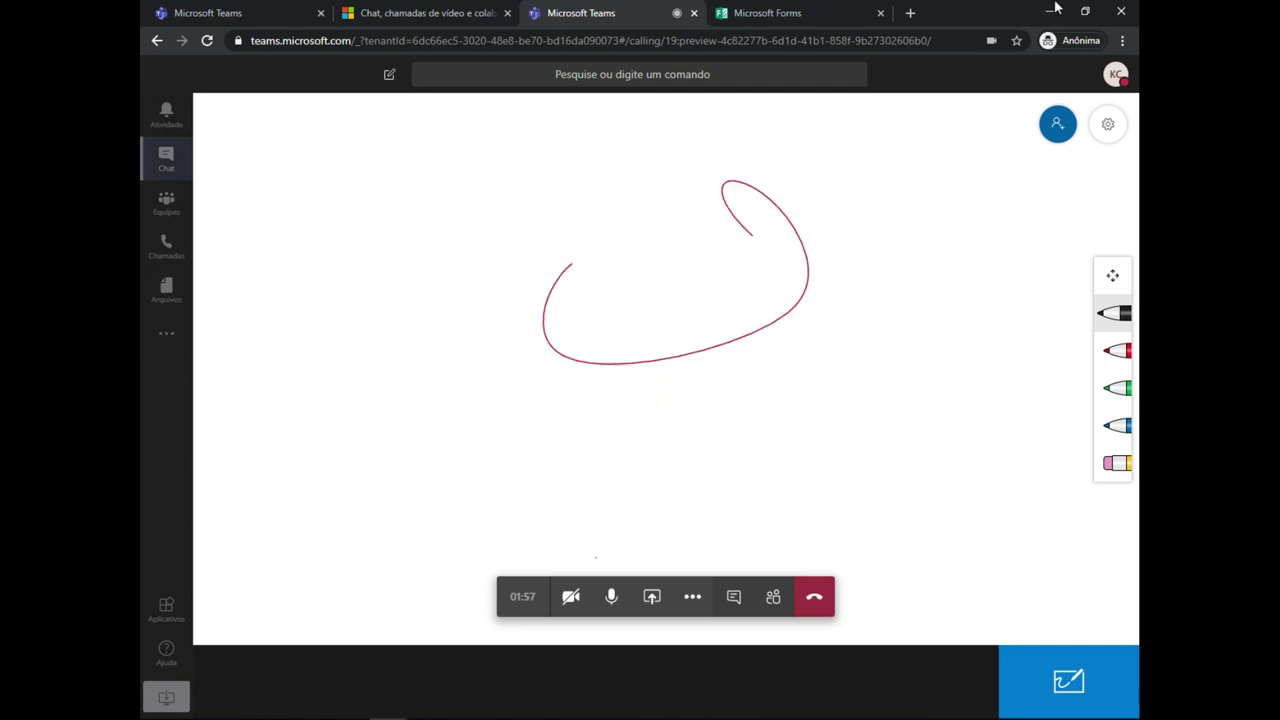
- Export the whiteboard as an SVG image (Whiteboard.svg) from its settings
click(1107, 123)
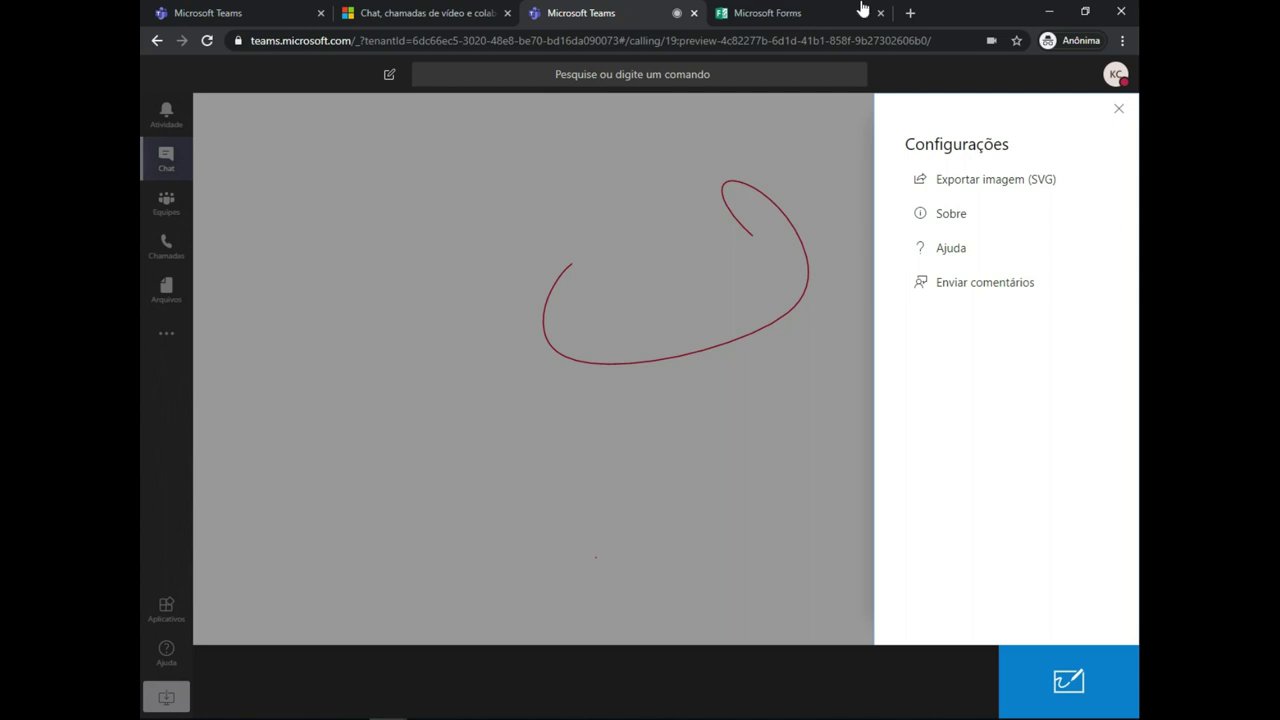
key(Tab)
key(Return)
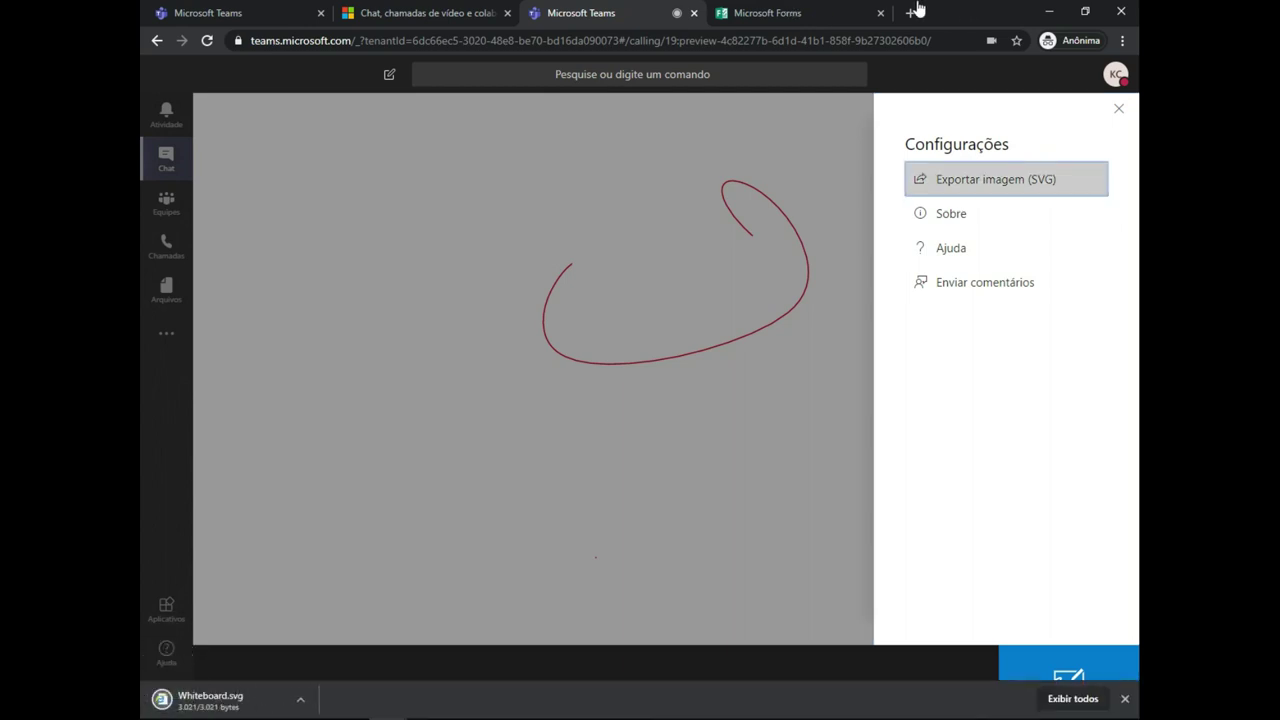
- Close the whiteboard settings panel and open the meeting chat beside the call
key(Escape)
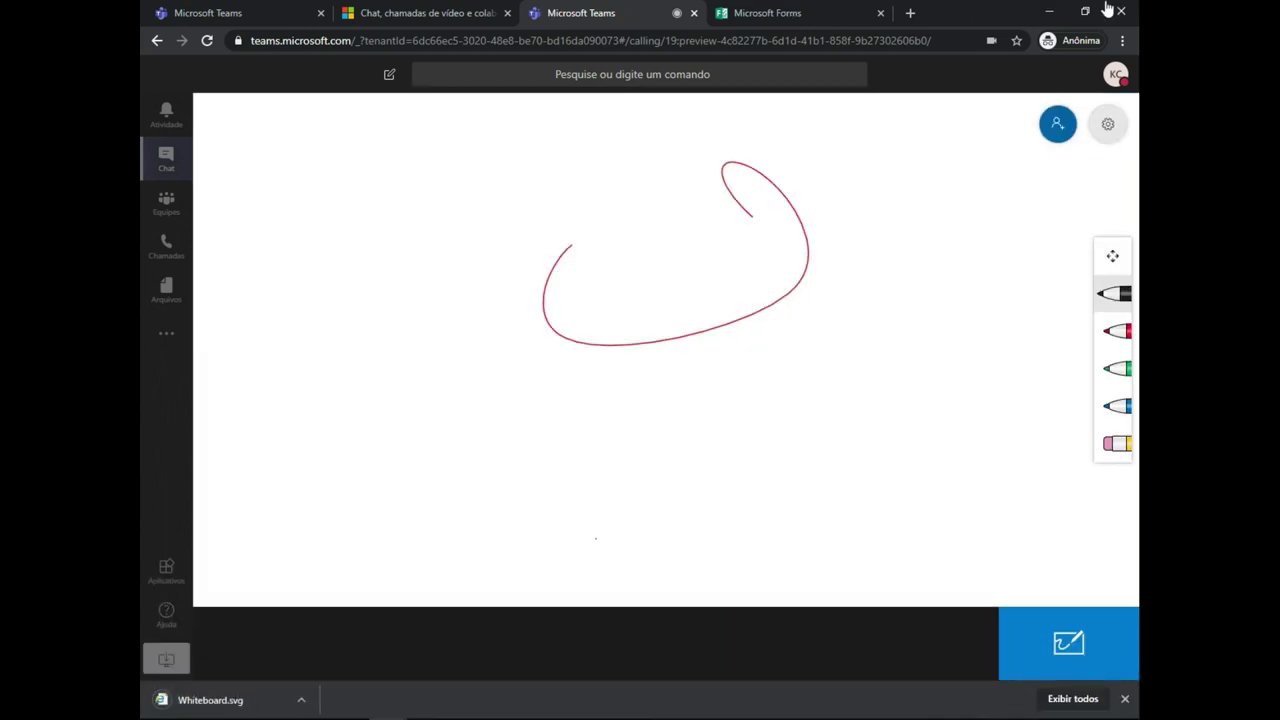
key(Return)
key(Escape)
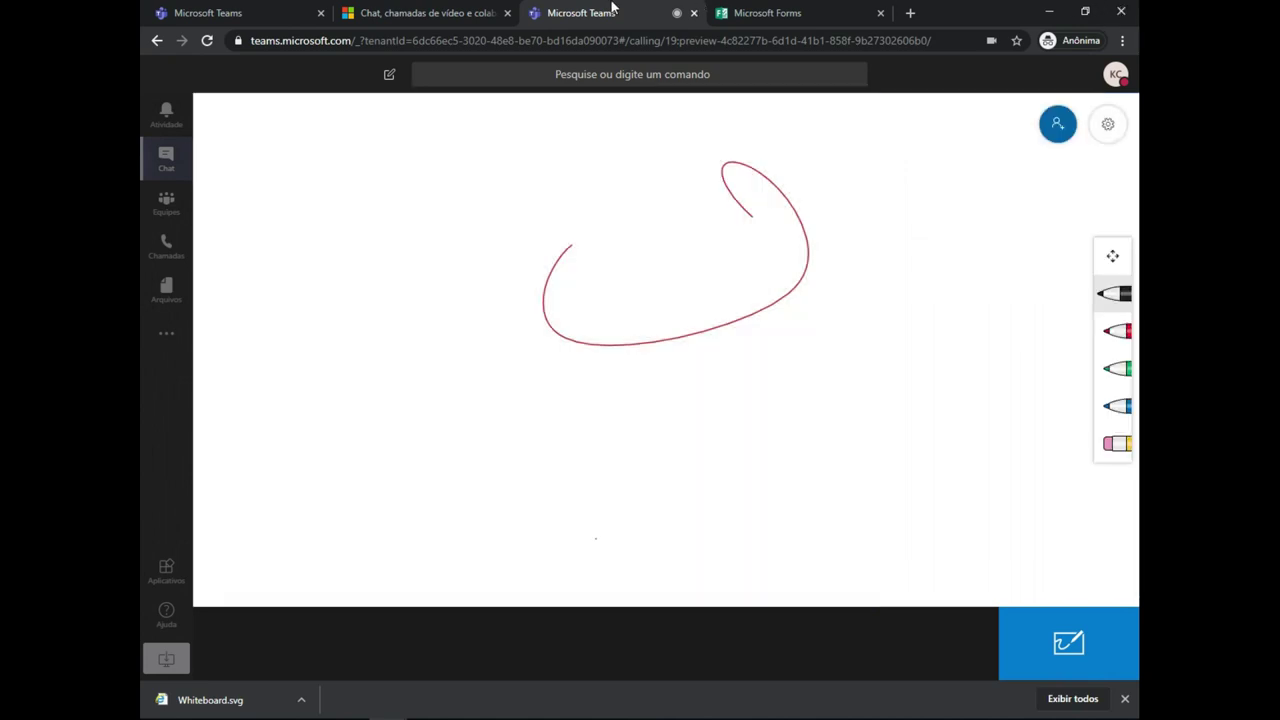
key(Tab)
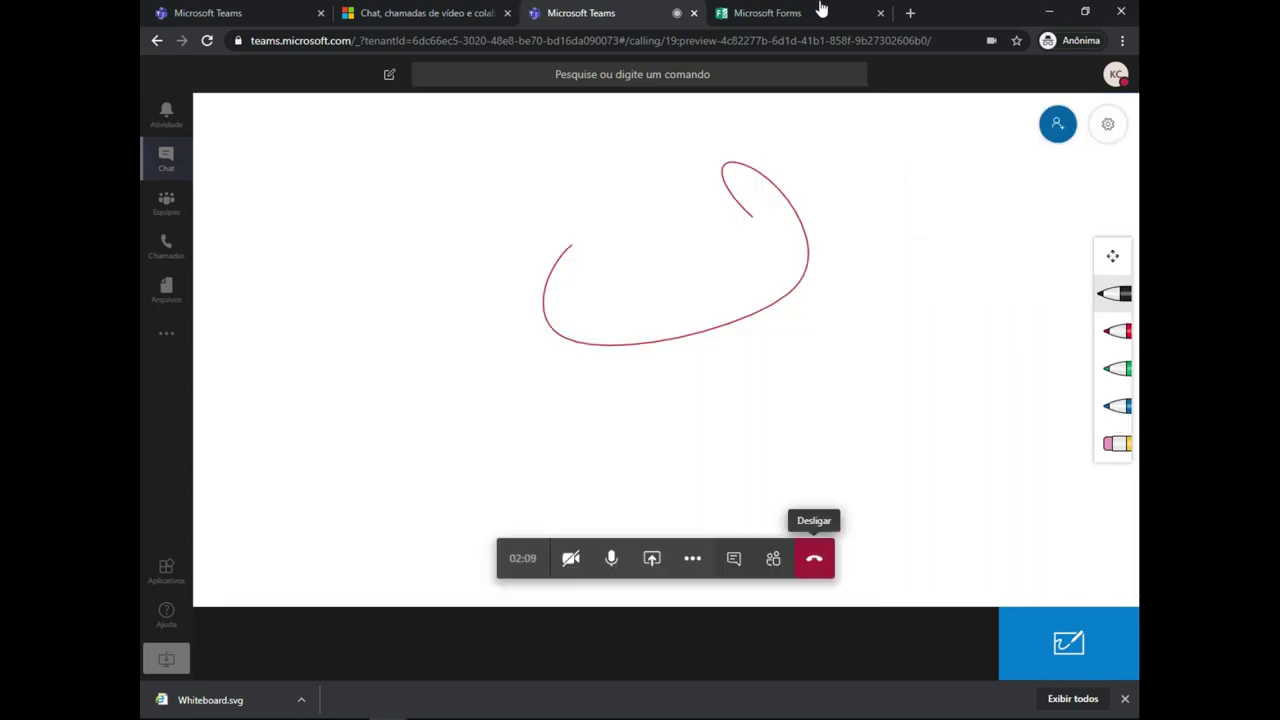
key(shift+Tab)
key(shift+Tab)
key(Return)
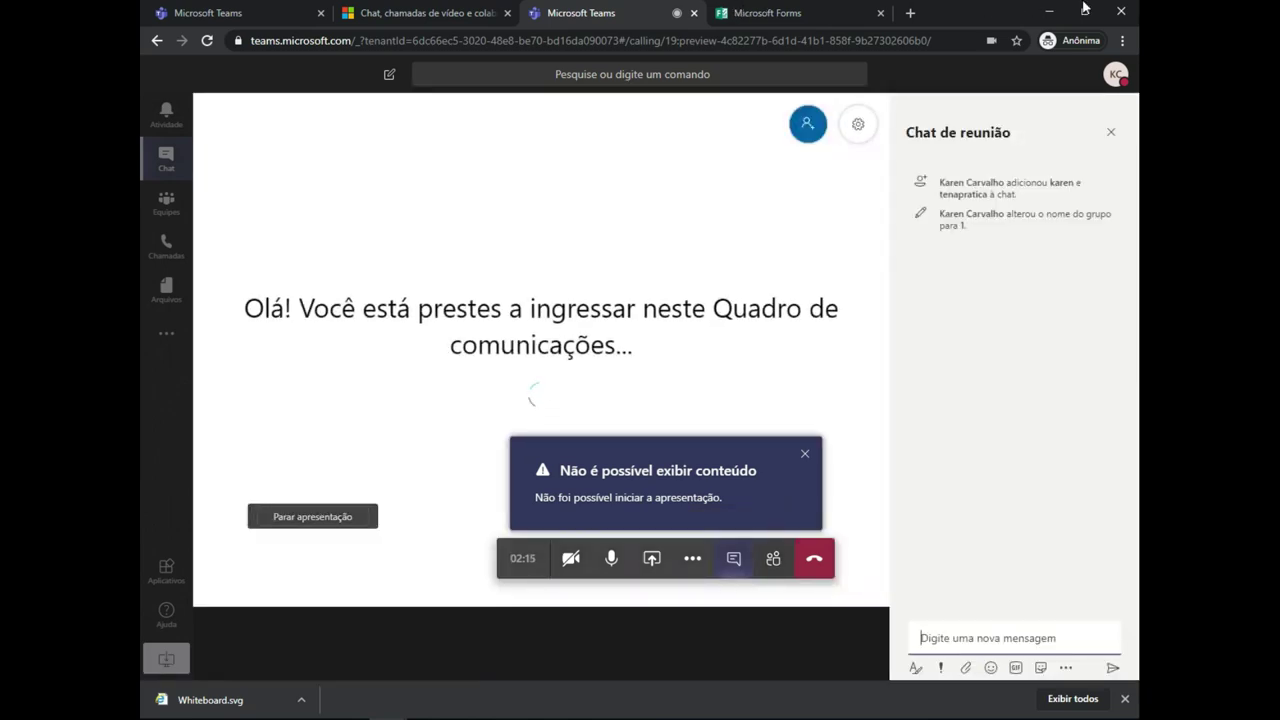
- Hang up from the call toolbar so group chat '1' logs the ended call (2m 28s)
key(shift+Tab)
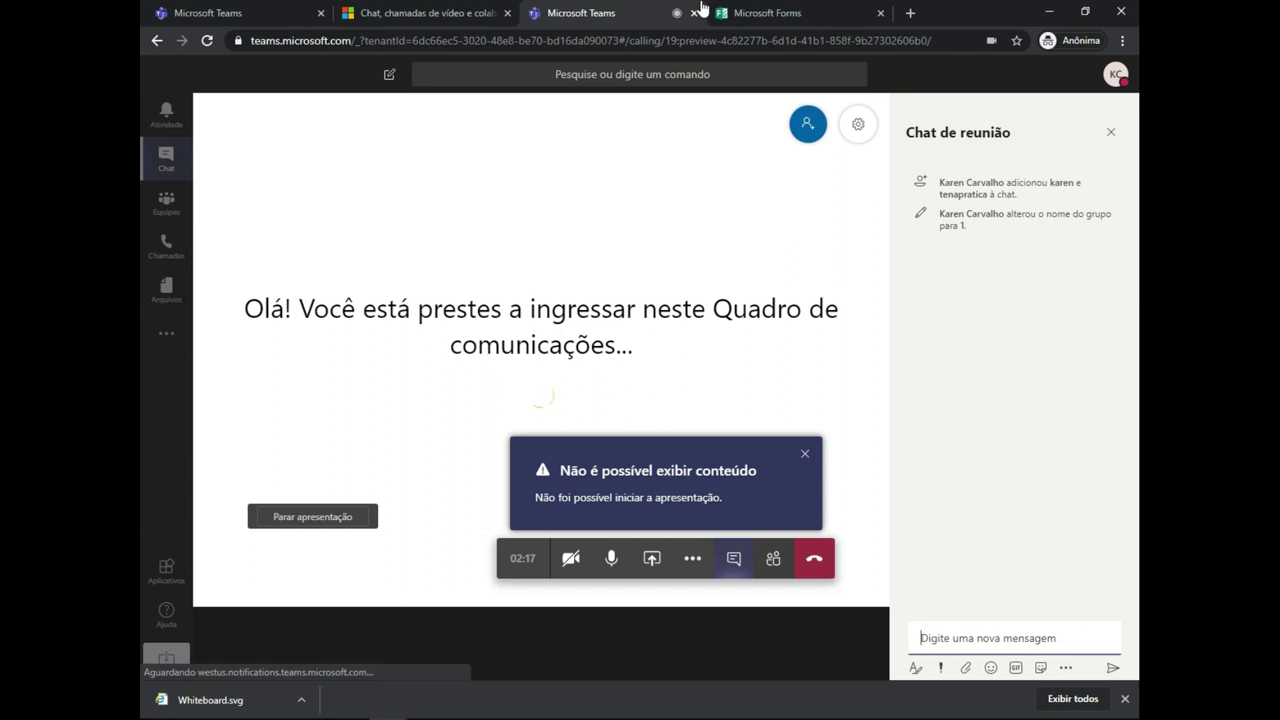
key(Return)
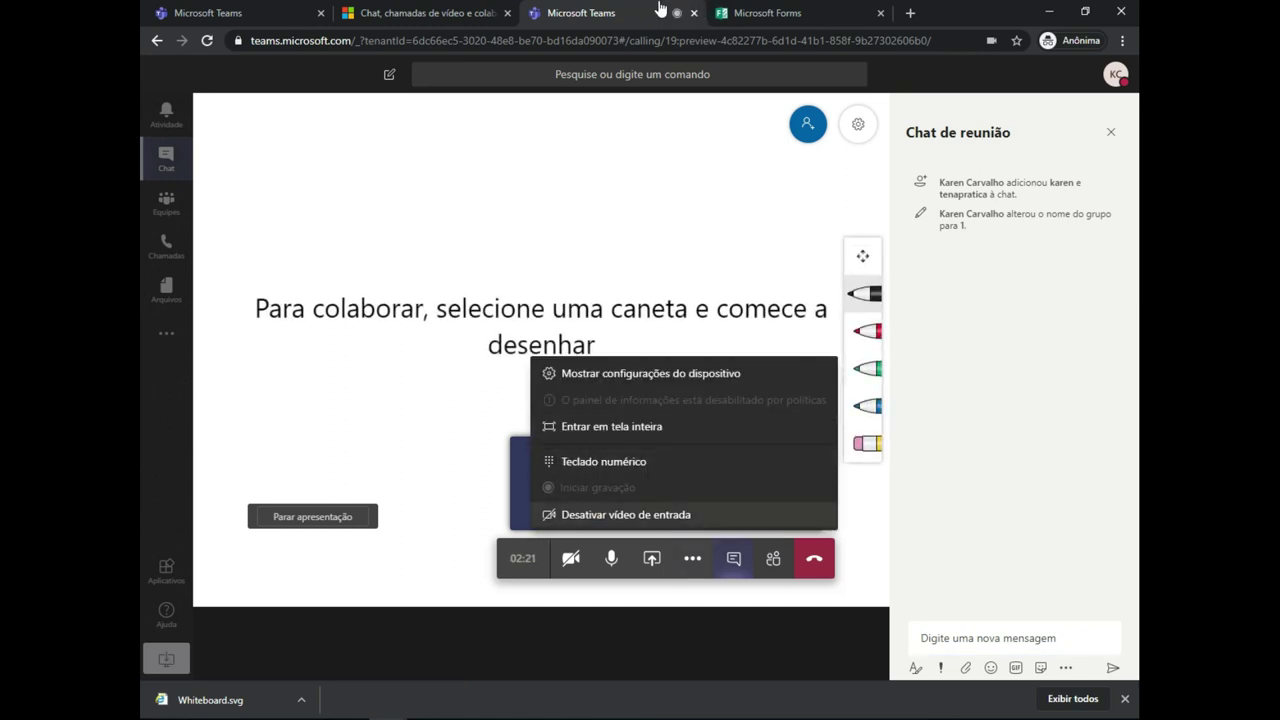
key(Tab)
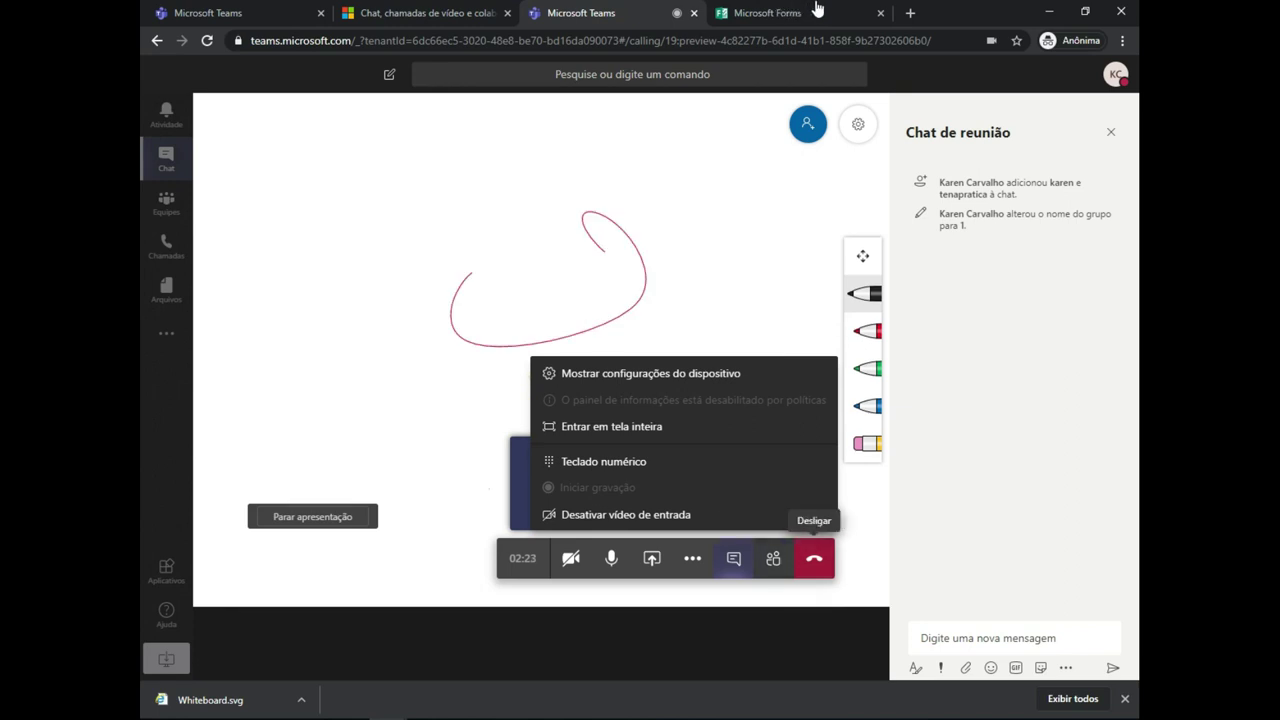
key(Return)
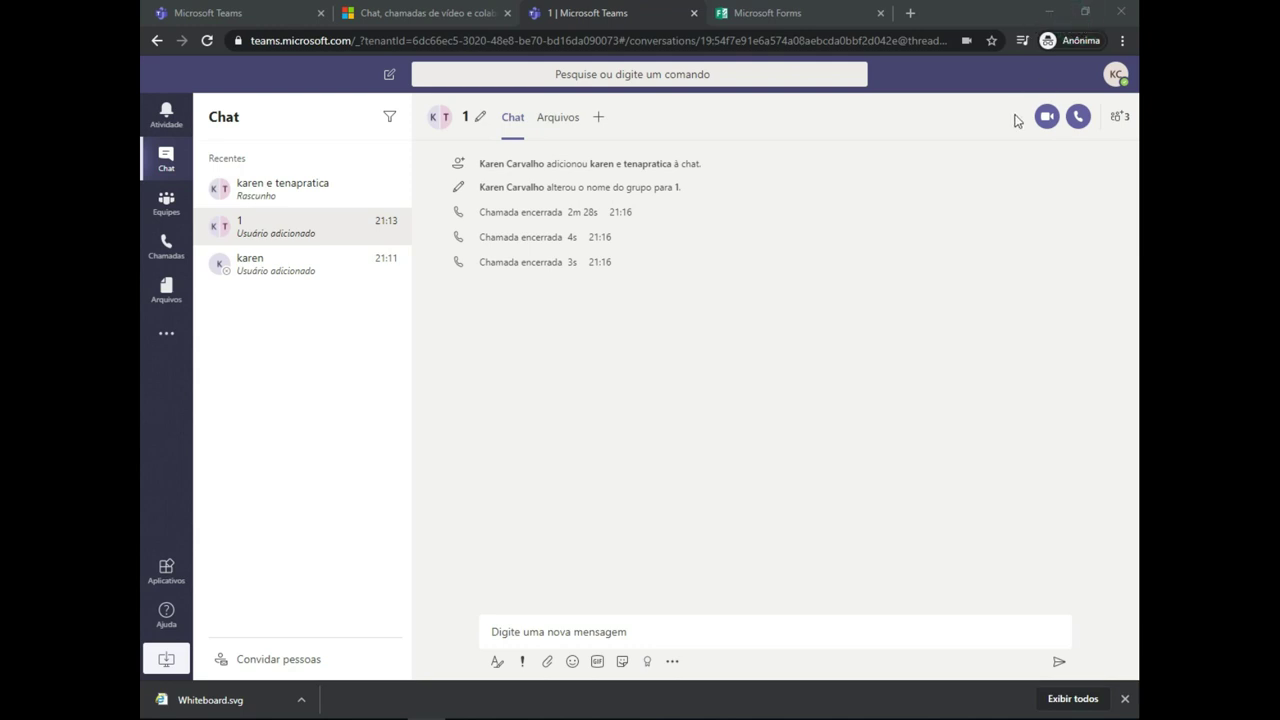
- Enter the work account's e-mail address in the Microsoft sign-in address field
click(985, 418)
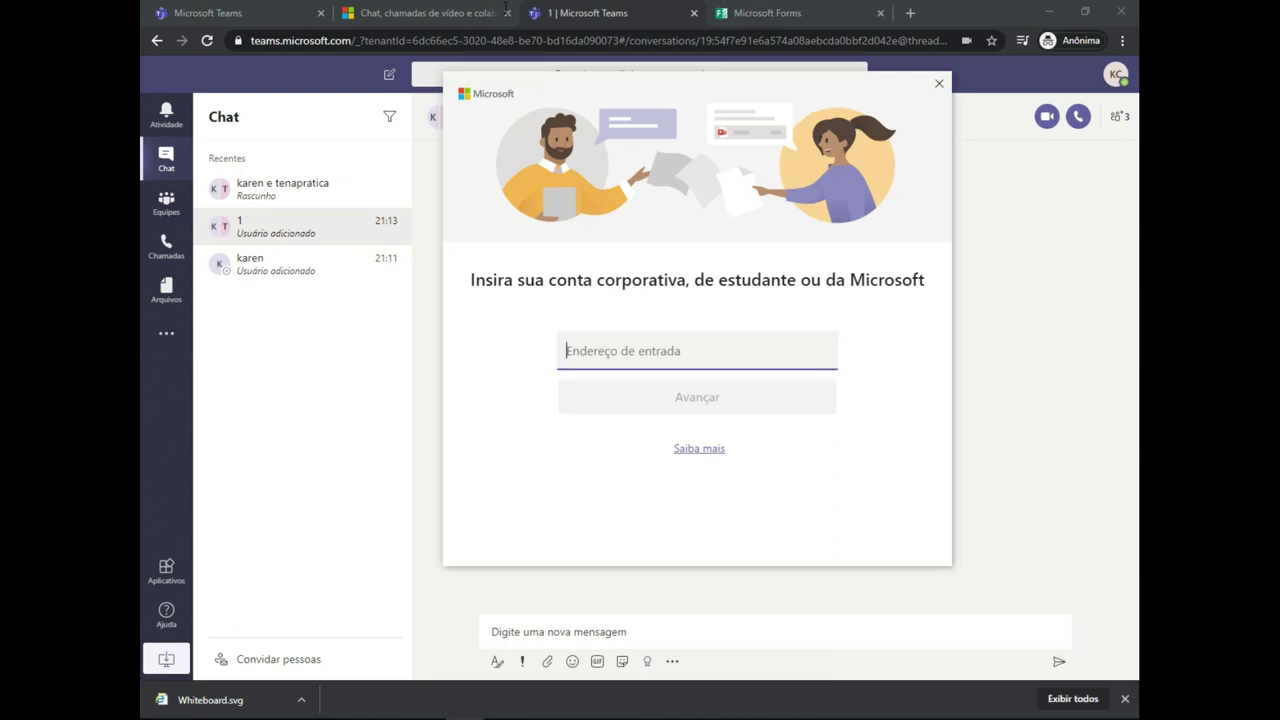
key(Return)
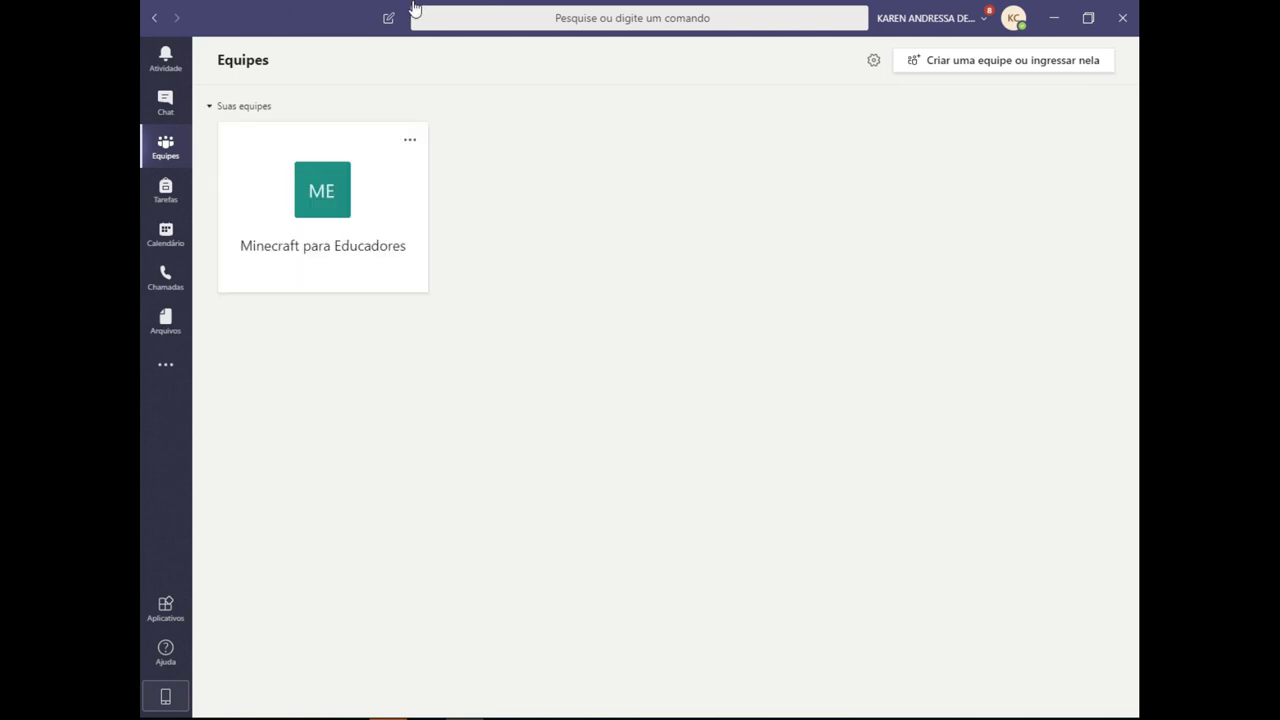
- Dismiss the Minecraft para Educadores team options, then go via Chat to Calendário (9–13 March 2020)
click(410, 140)
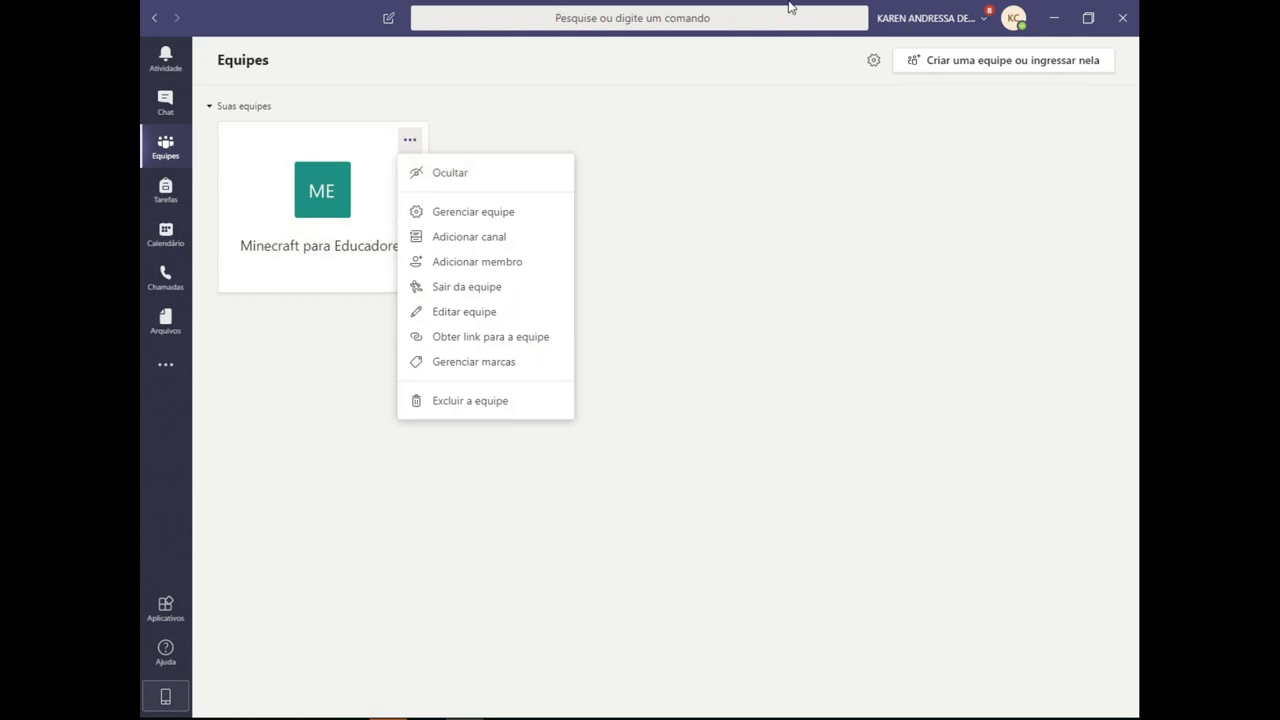
key(Escape)
key(ctrl+2)
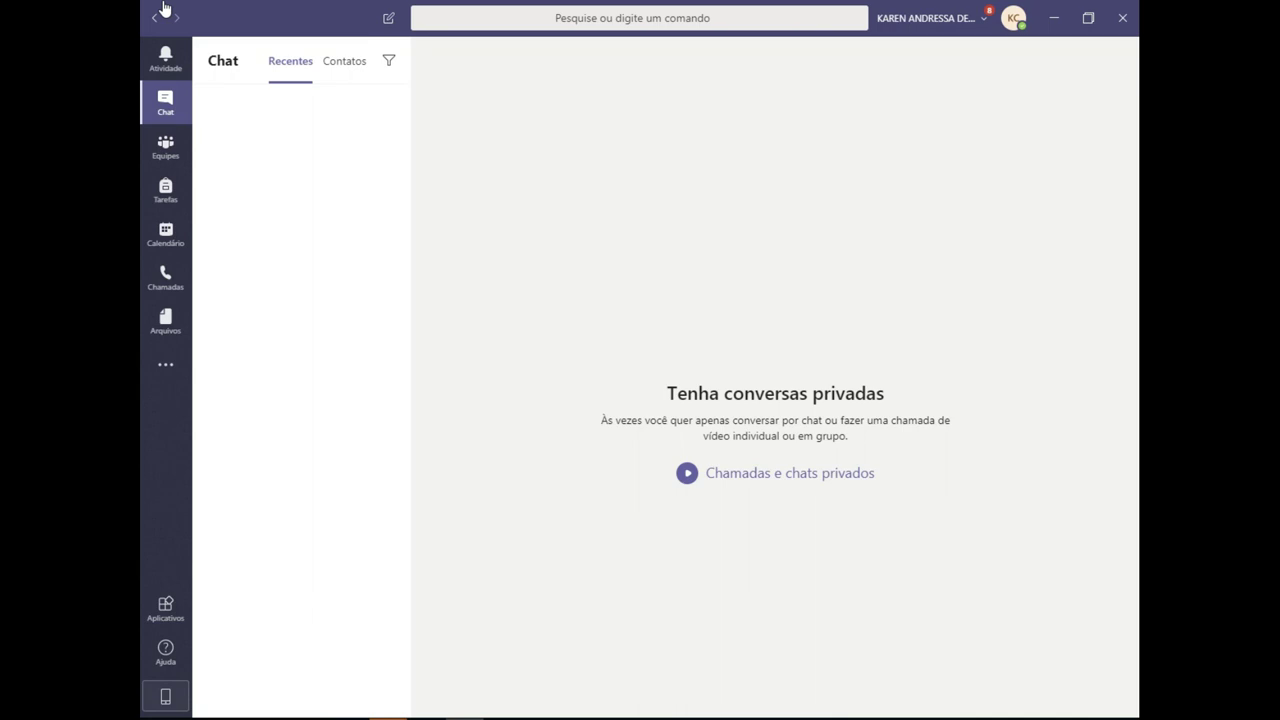
key(ctrl+5)
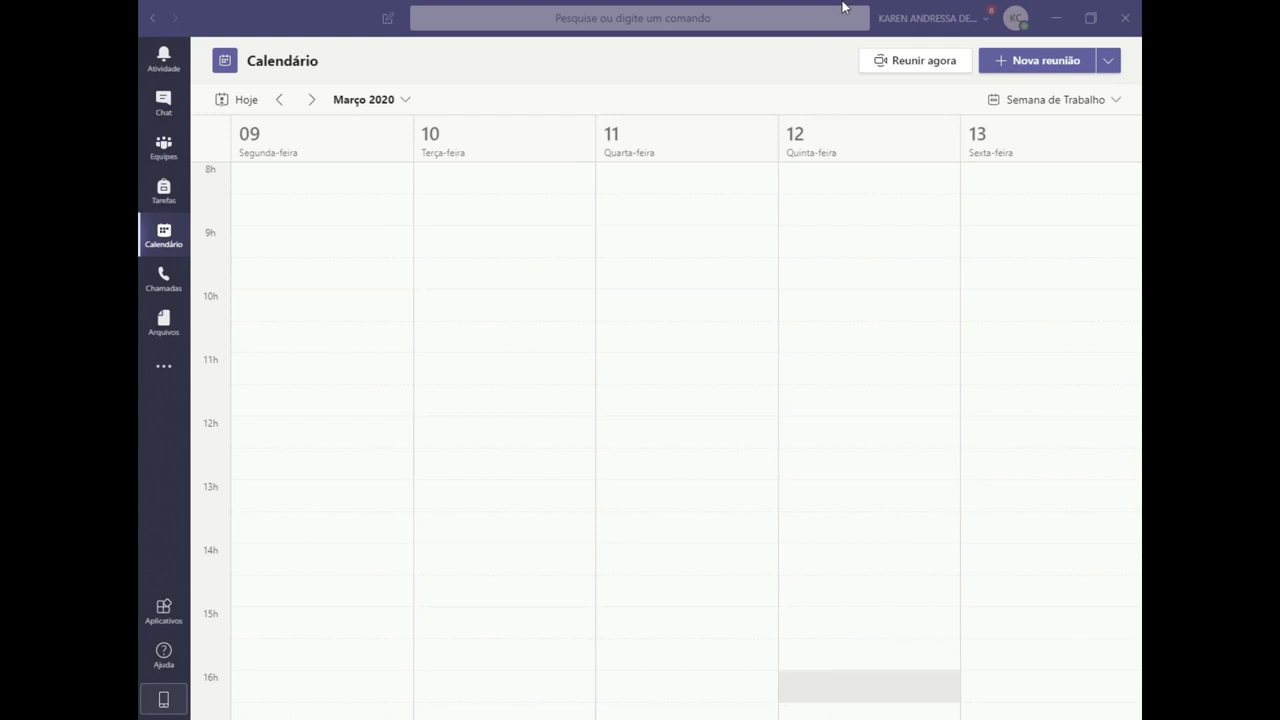
- Create a new meeting and title it Matemática
key(Tab)
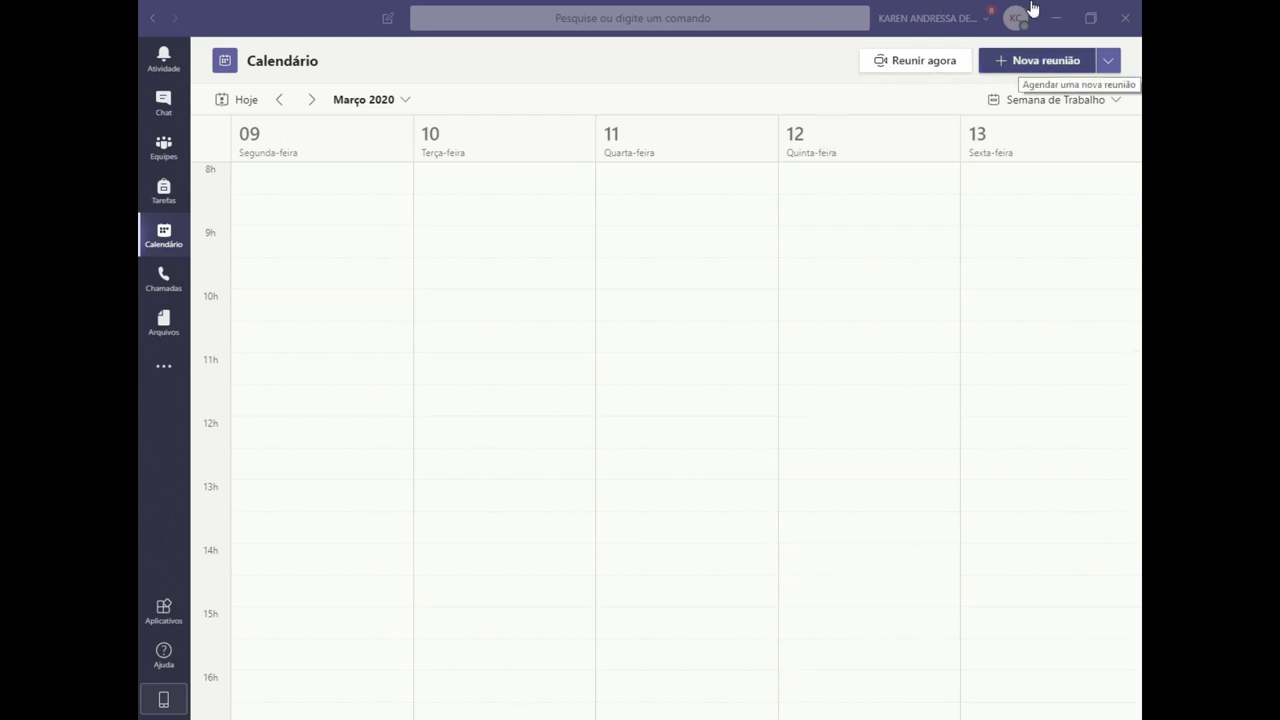
key(Return)
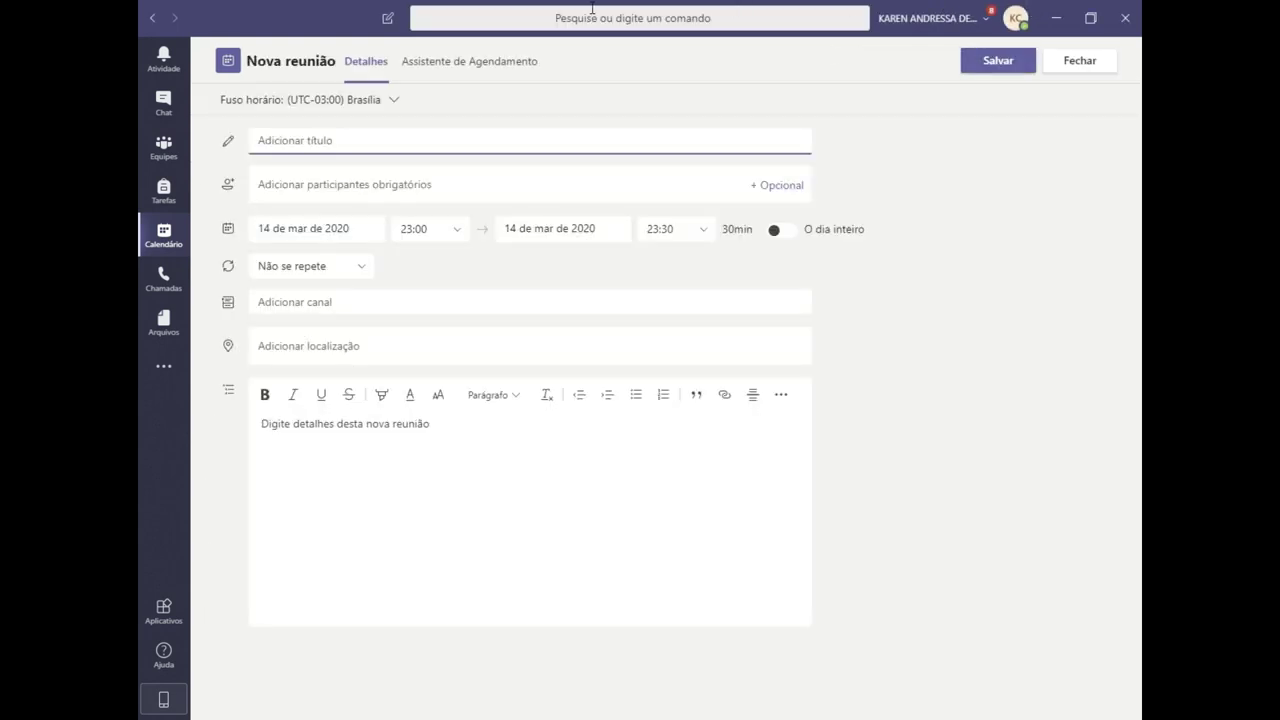
text(Mate´m)
- Add the optional attendees row and return to the required attendees field
key(Tab)
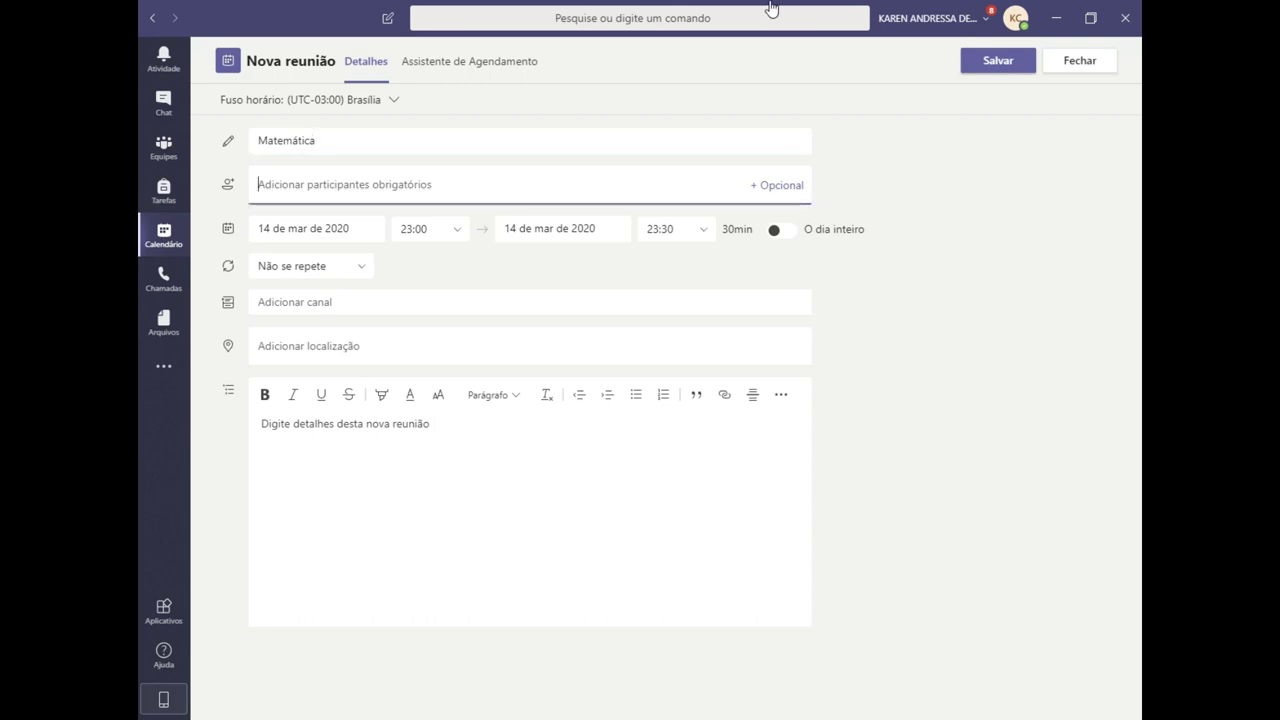
key(Tab)
key(Return)
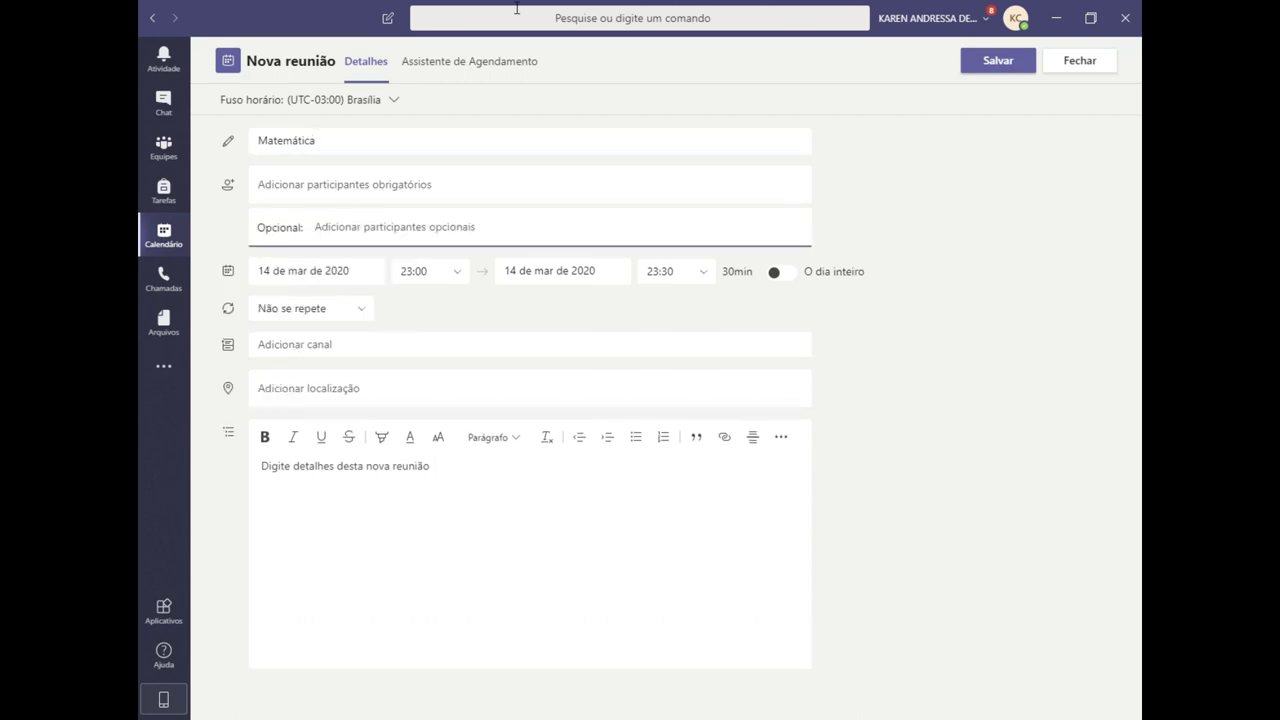
key(shift+Tab)
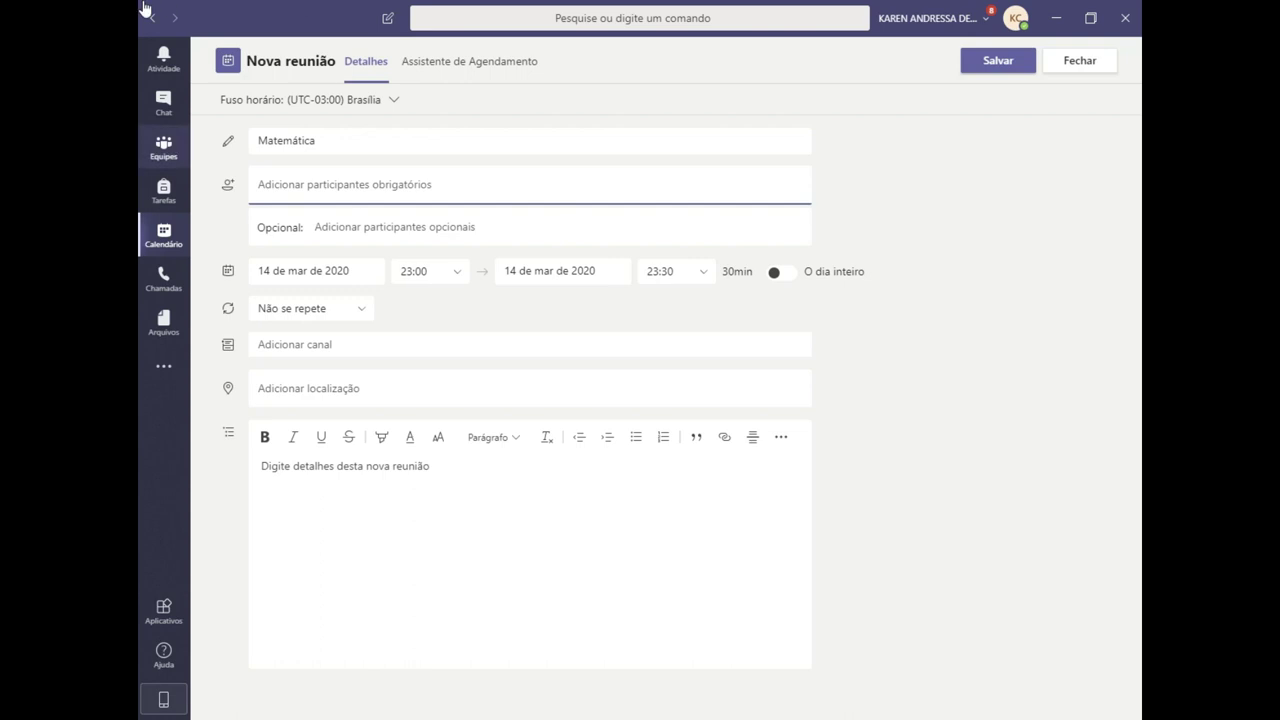
key(Tab)
key(shift+Tab)
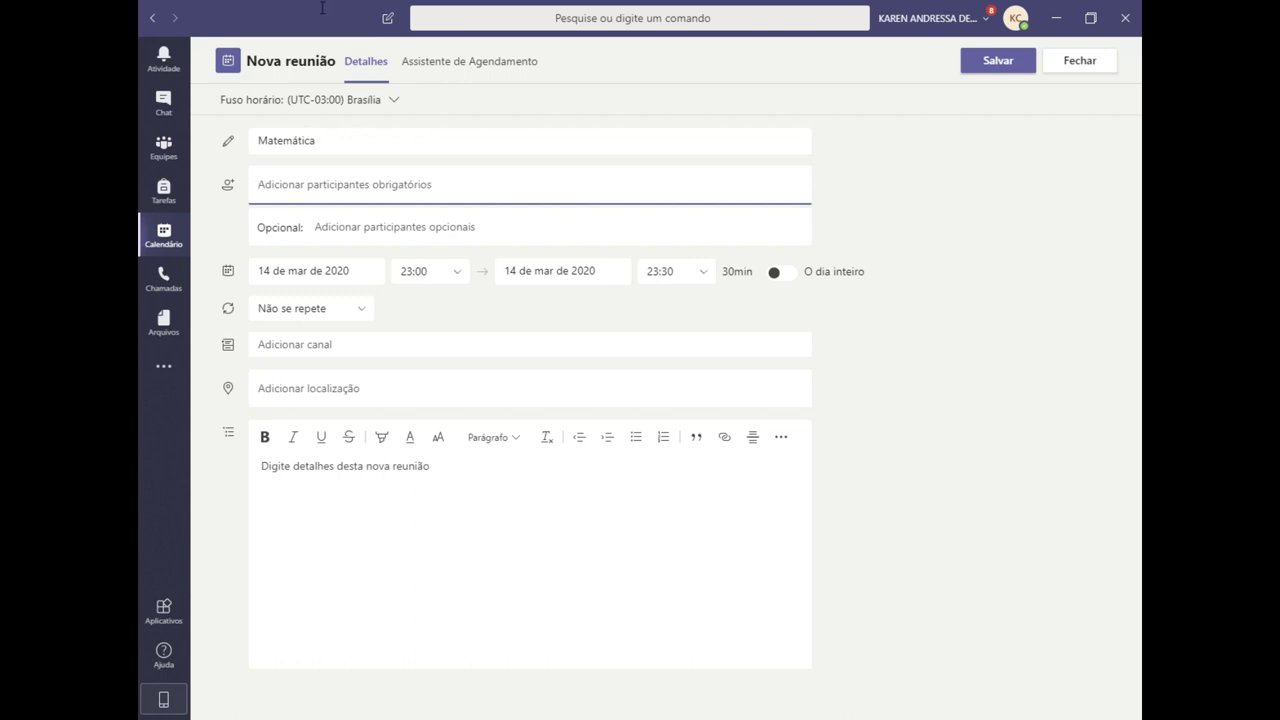
- Schedule the meeting for 16 March 2020, from 07:30 to 08:20
key(Tab)
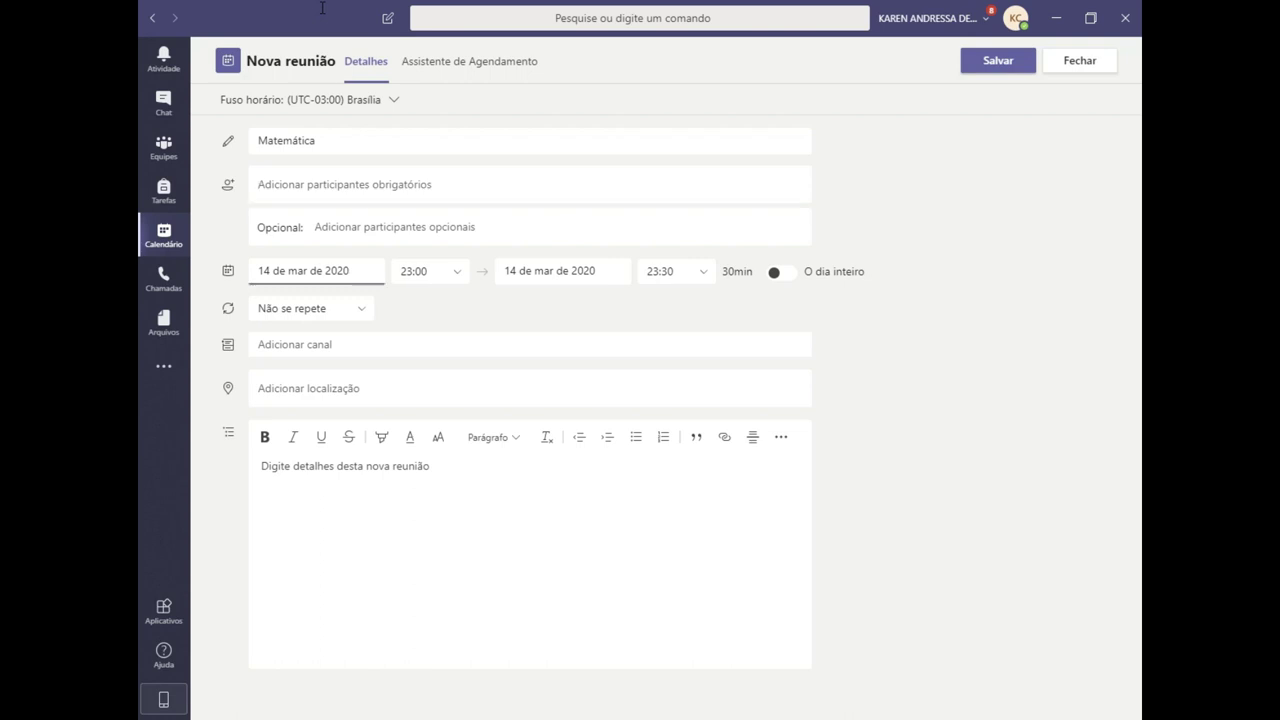
key(Right)
key(Right)
key(Return)
key(Tab)
text(07:30)
key(Tab)
key(Tab)
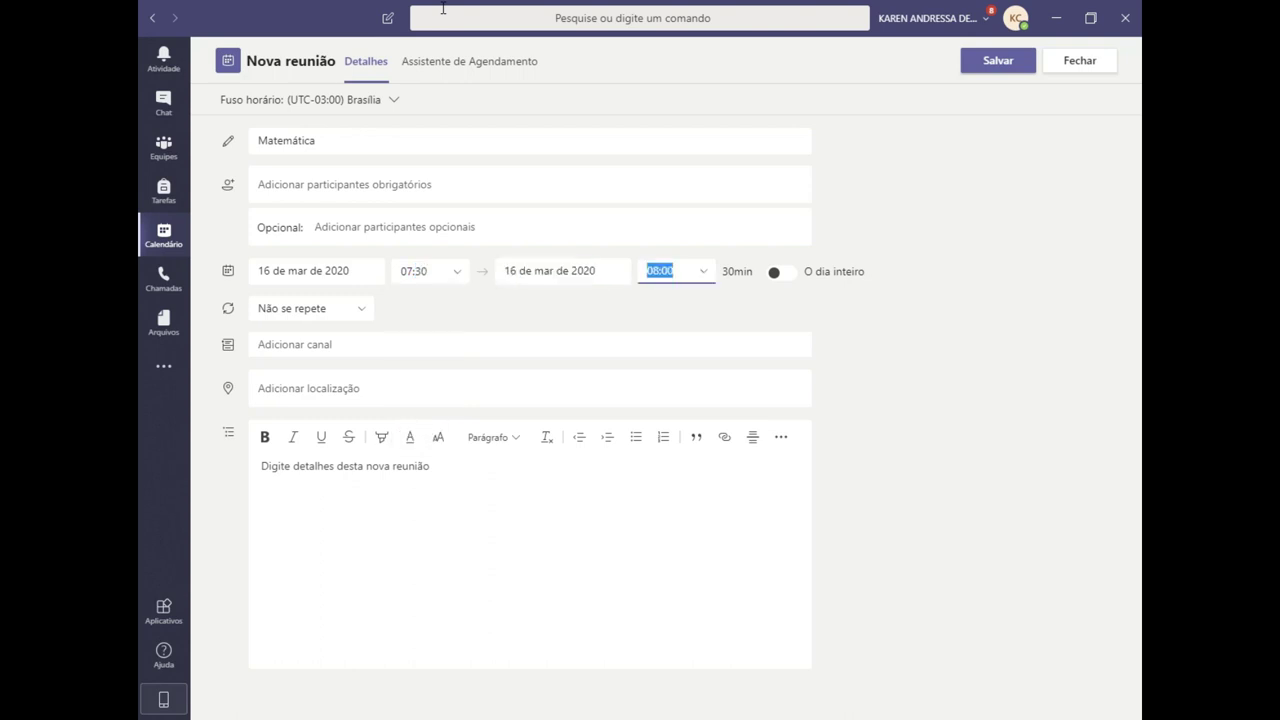
text(08:20)
key(Tab)
key(Tab)
key(Tab)
- Search 'mat' and pick the 1º ano A > Matemática channel
text(a)
key(BackSpace)
text(mat)
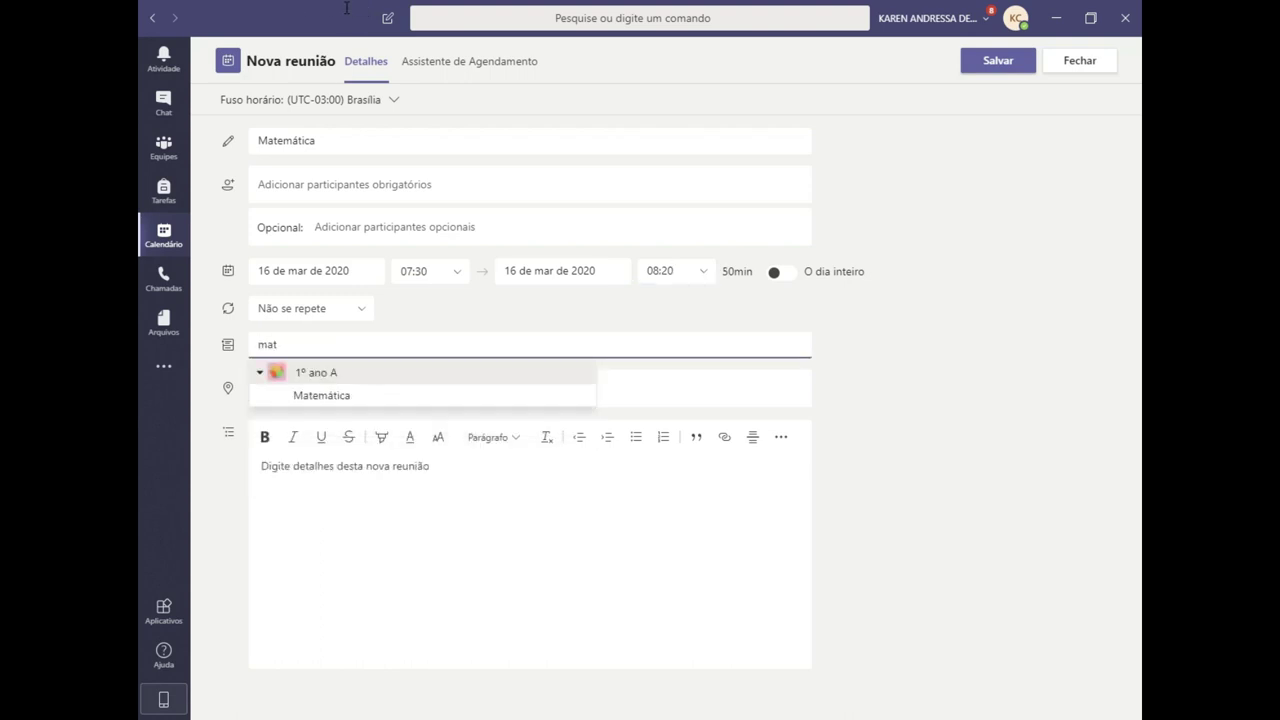
key(Return)
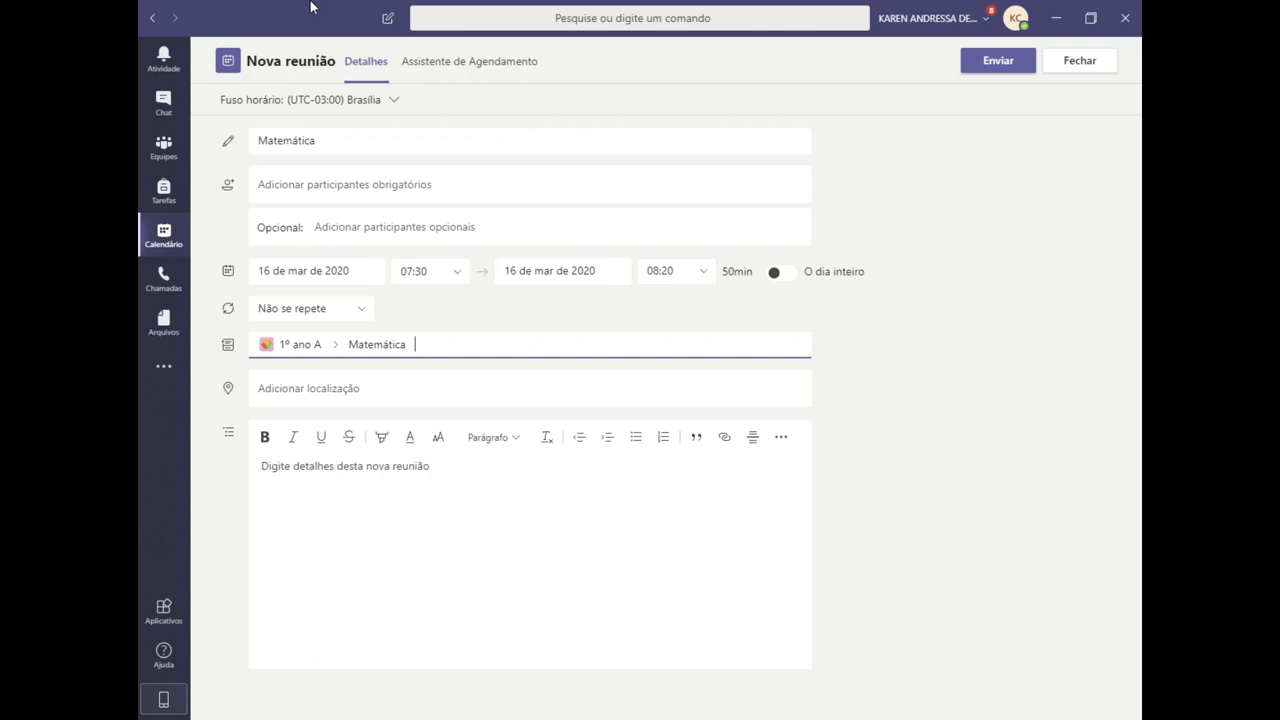
- Add the suggested required attendee and send the Matemática meeting invitation
key(Tab)
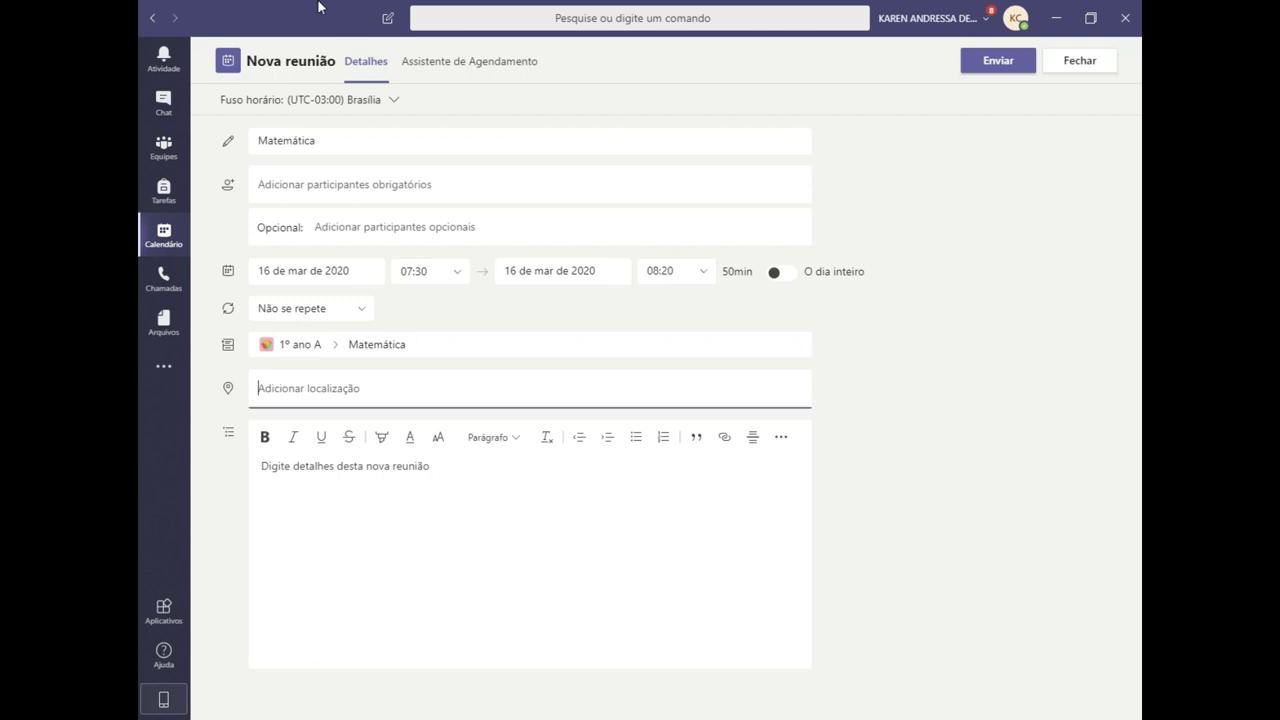
key(Tab)
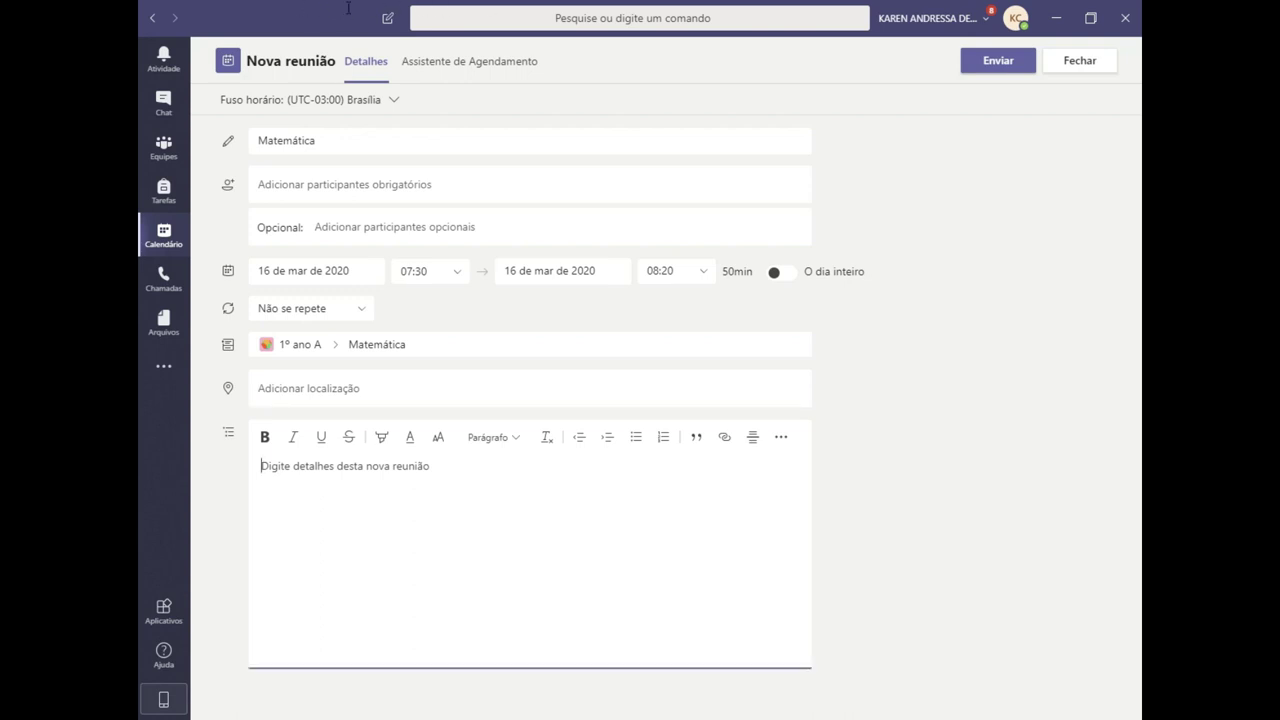
key(shift+Tab)
text(al)
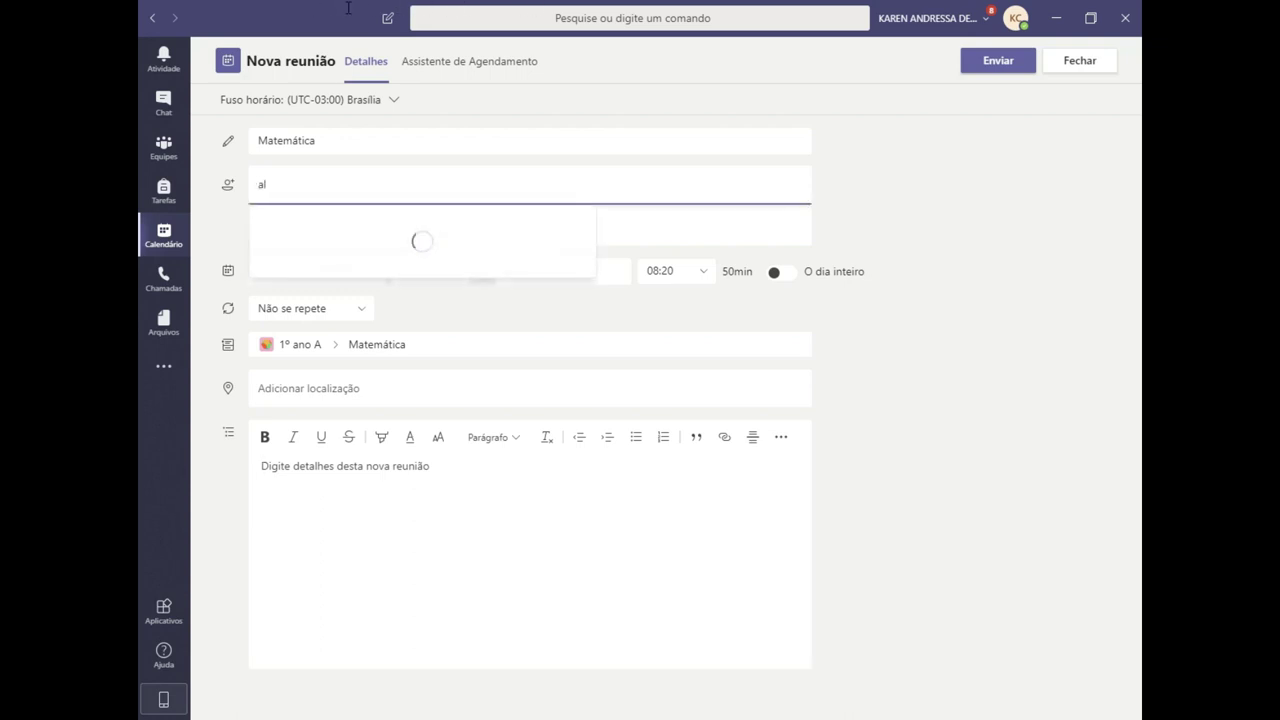
key(Return)
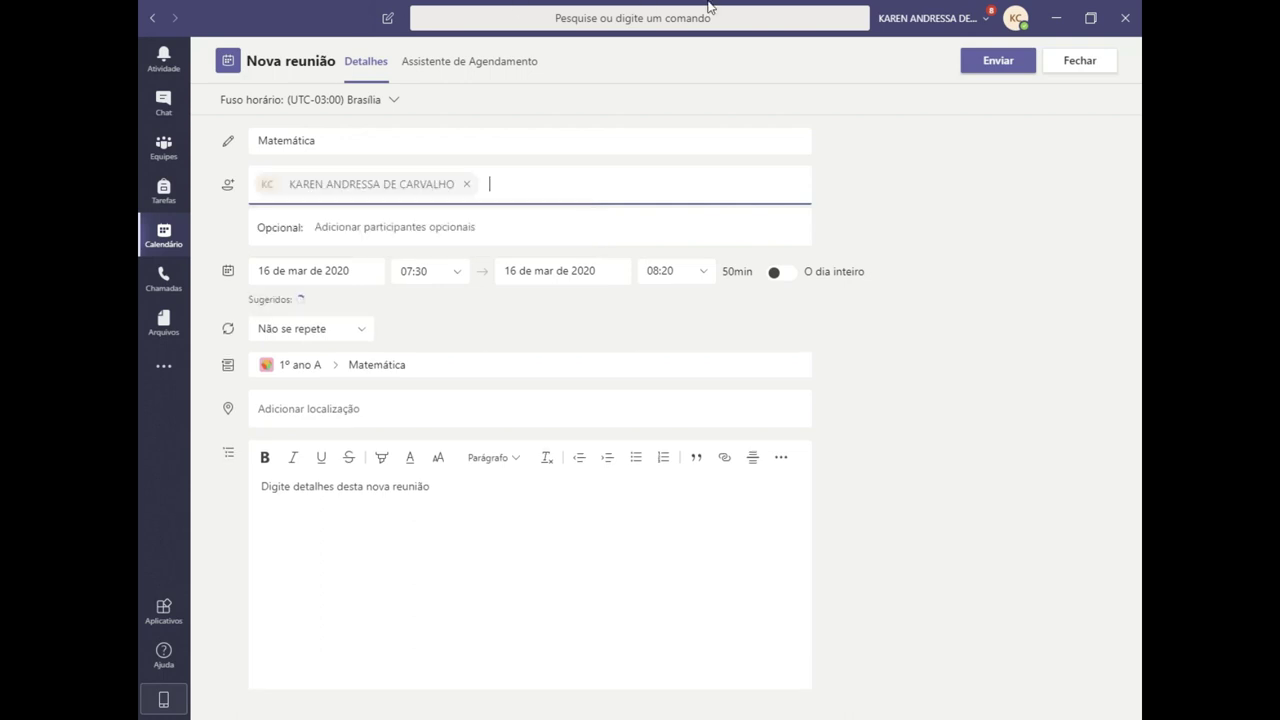
click(998, 60)
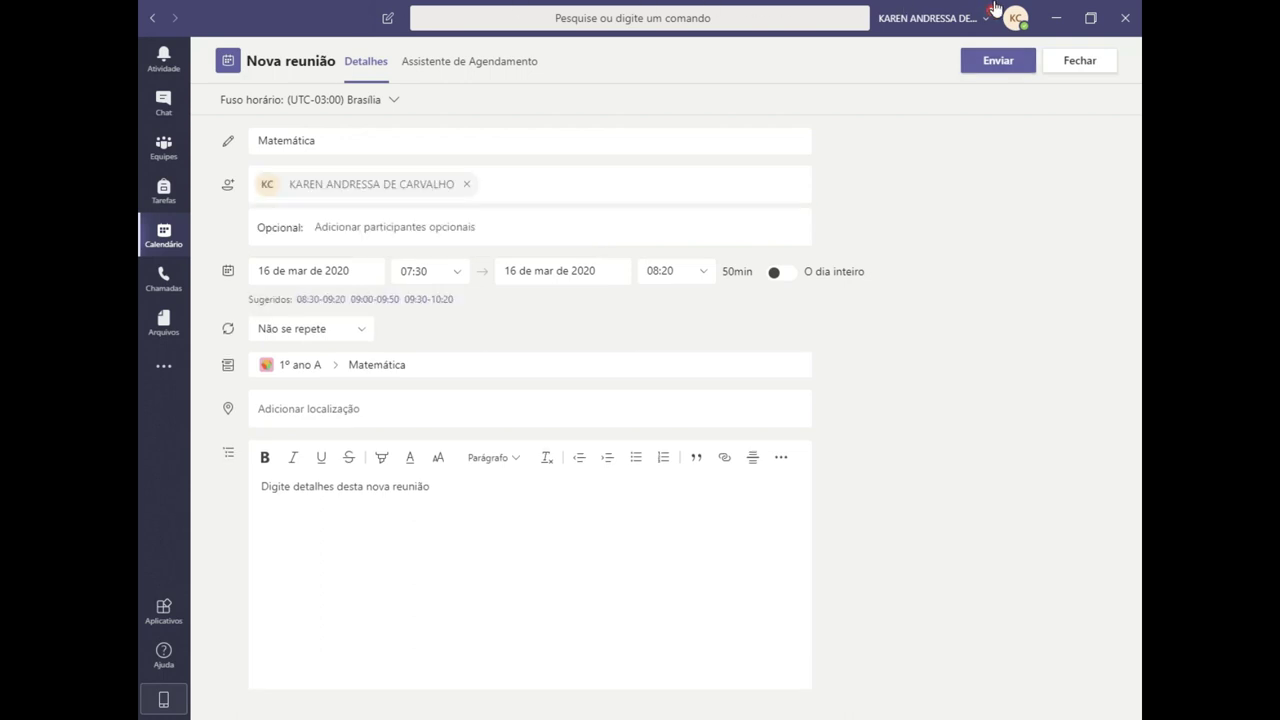
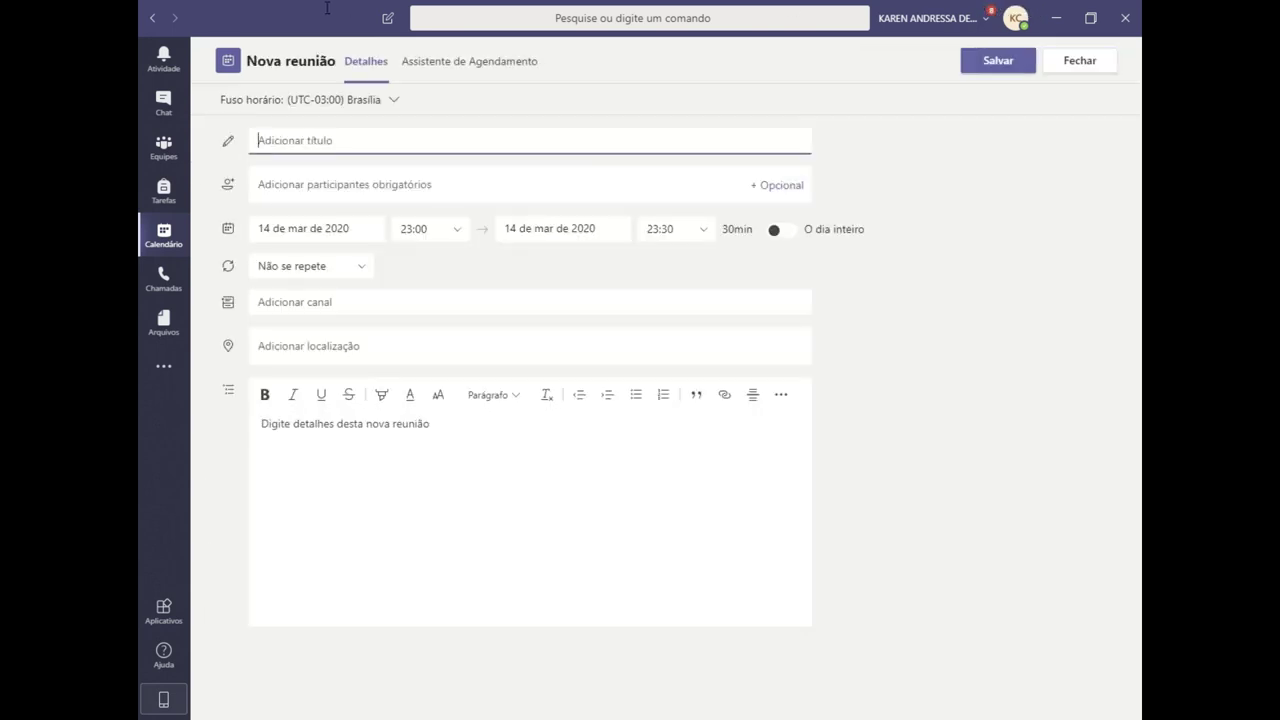
- Title the new meeting 'Língua Portuguesa' and set its date to 16 March 2020
text(Língua Portuguesa)
key(Tab)
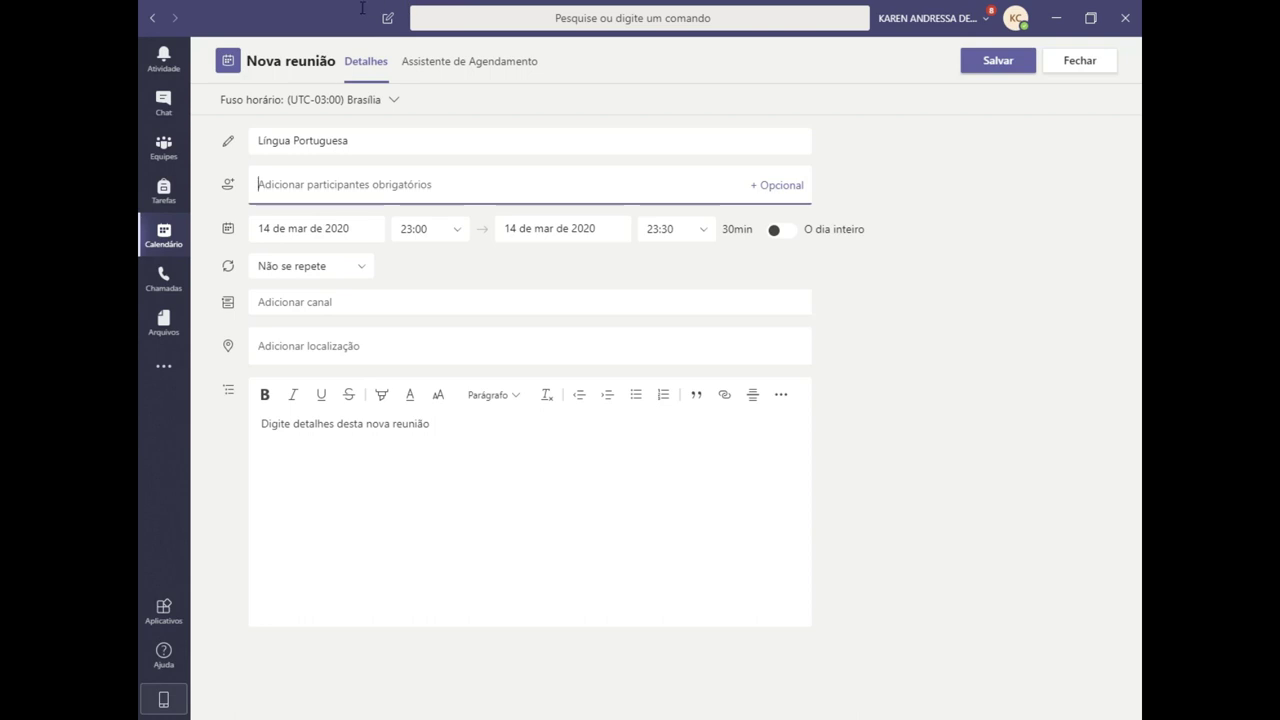
click(300, 228)
click(292, 370)
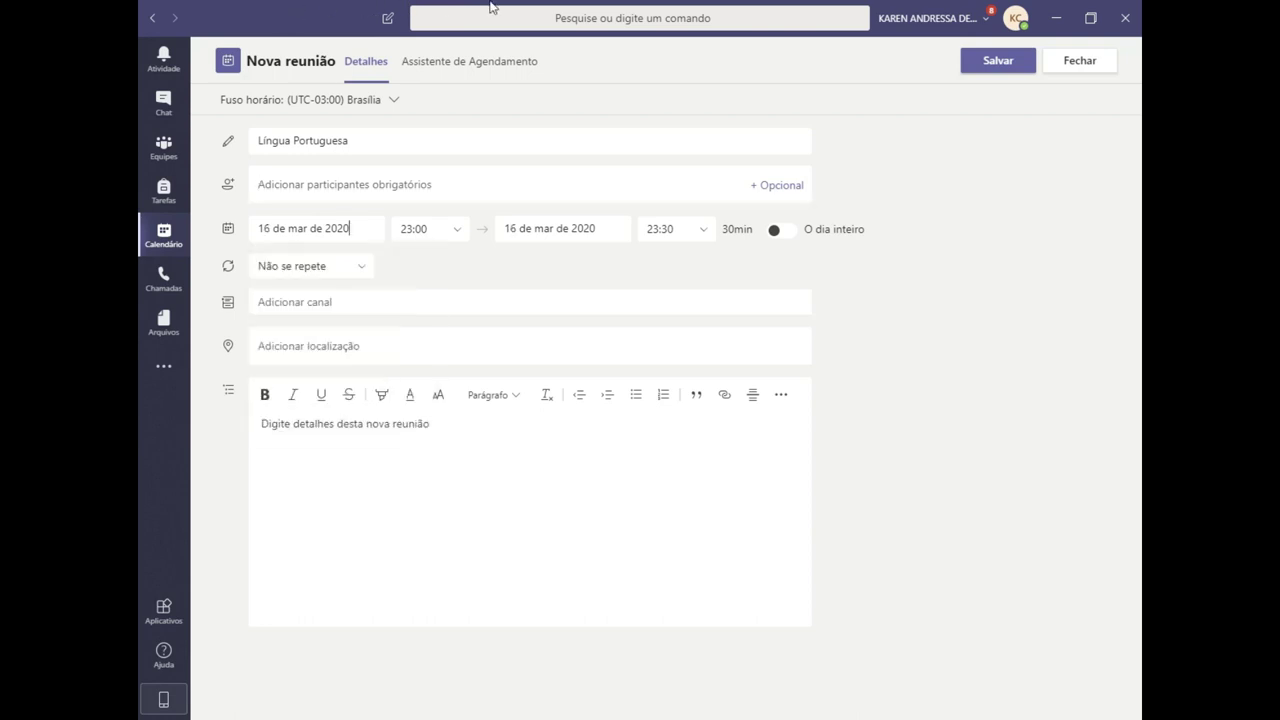
- Set the meeting to run from 08:20 to 09:10
key(Tab)
key(Down)
key(Down)
text(08:2)
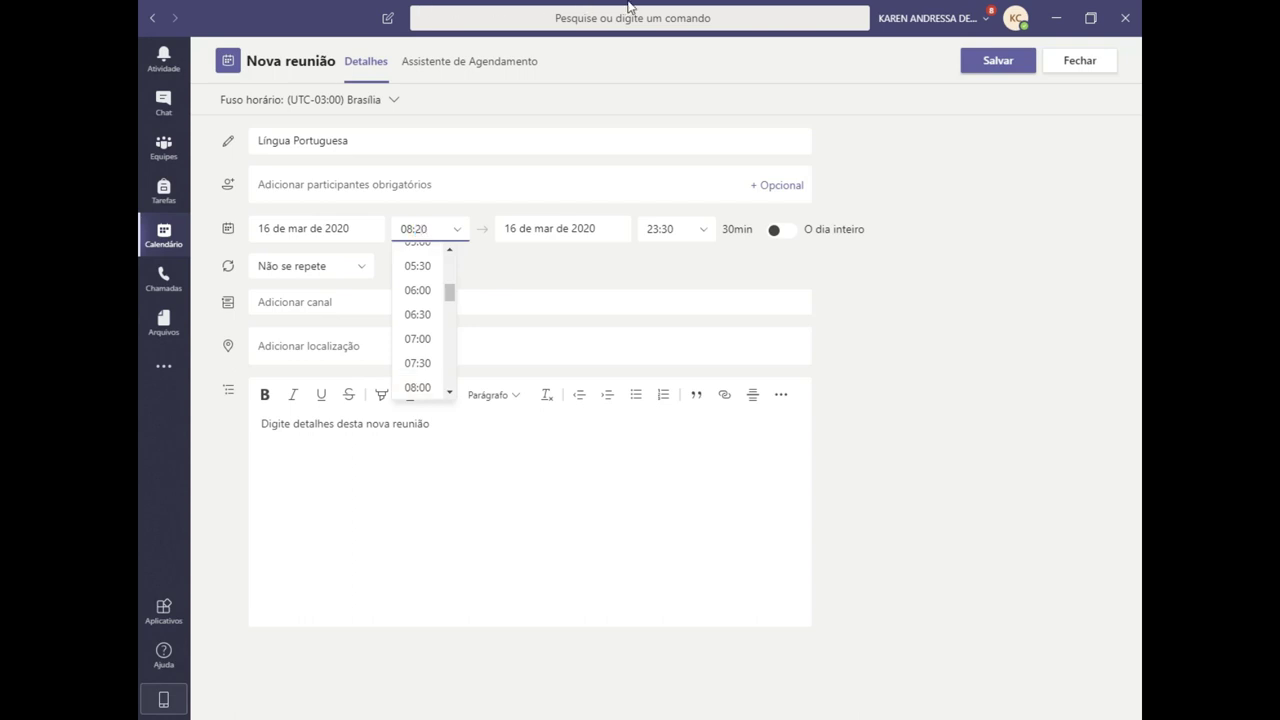
key(Tab)
key(Down)
key(Down)
text(09:1)
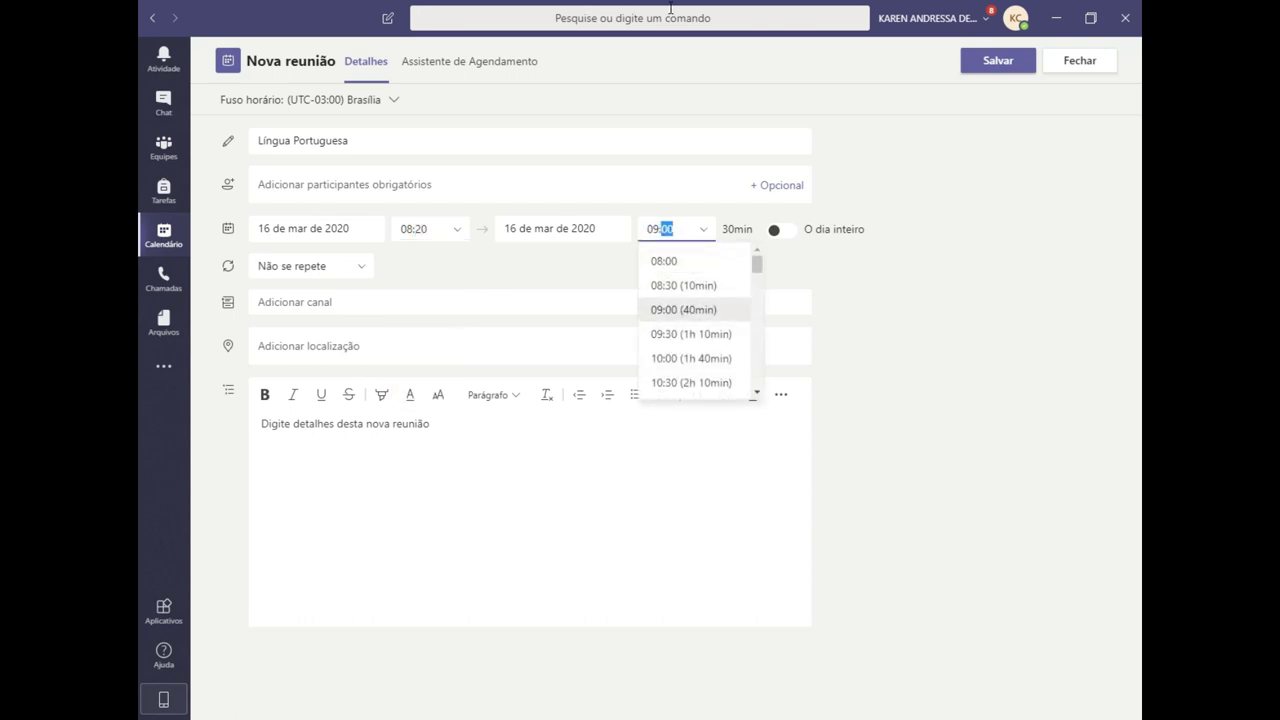
key(Tab)
key(Tab)
key(Tab)
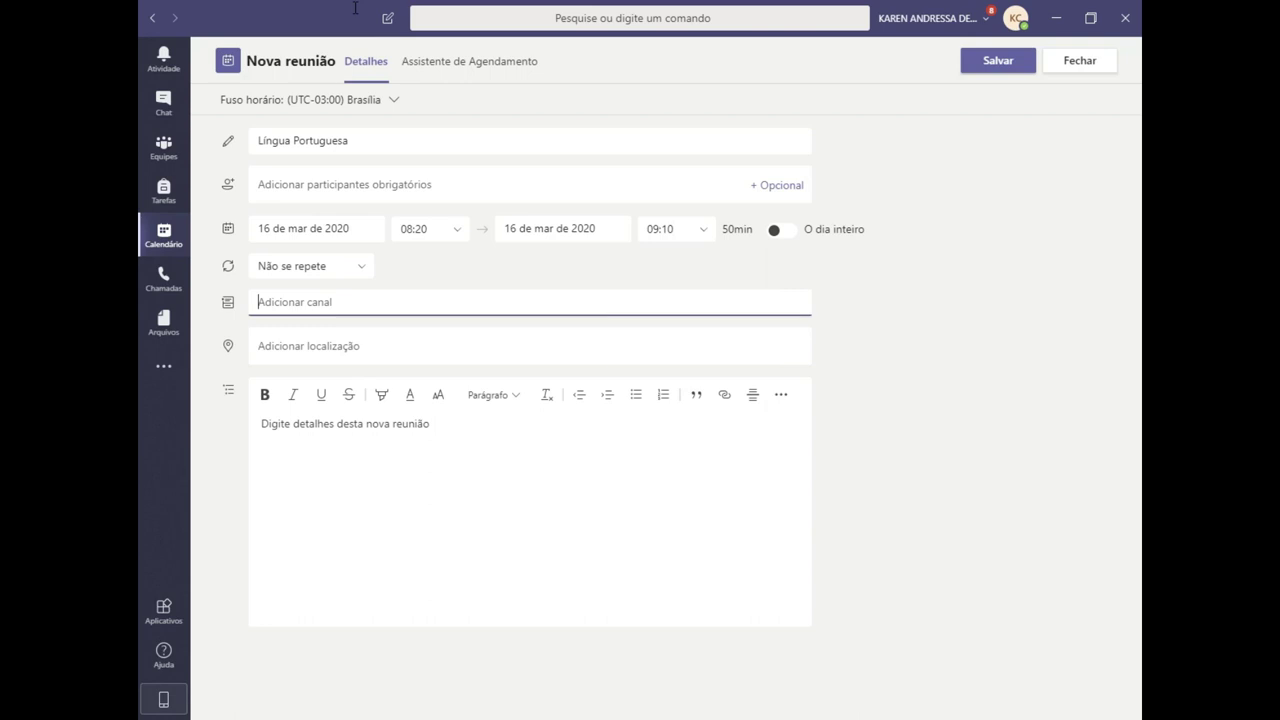
- Attach the meeting to the 1º ano A > Língua Portuguesa channel
key(Down)
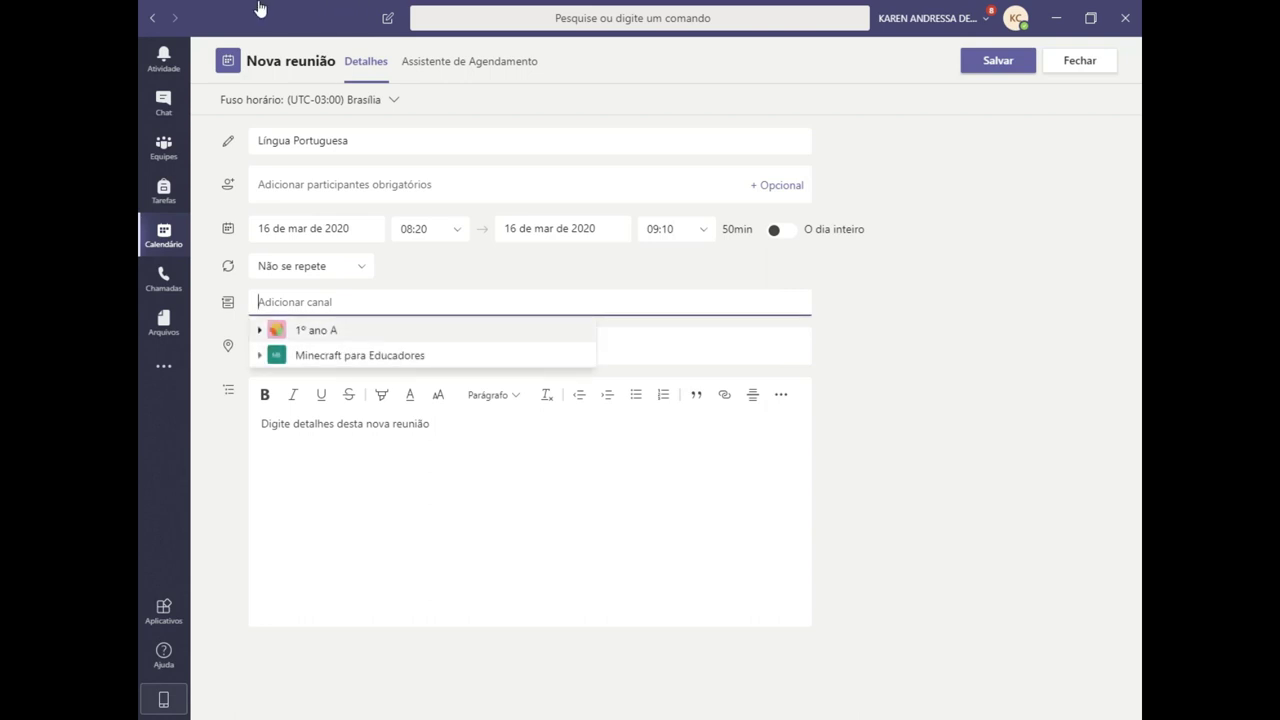
key(Right)
key(Down)
key(Down)
key(Down)
key(Down)
key(Return)
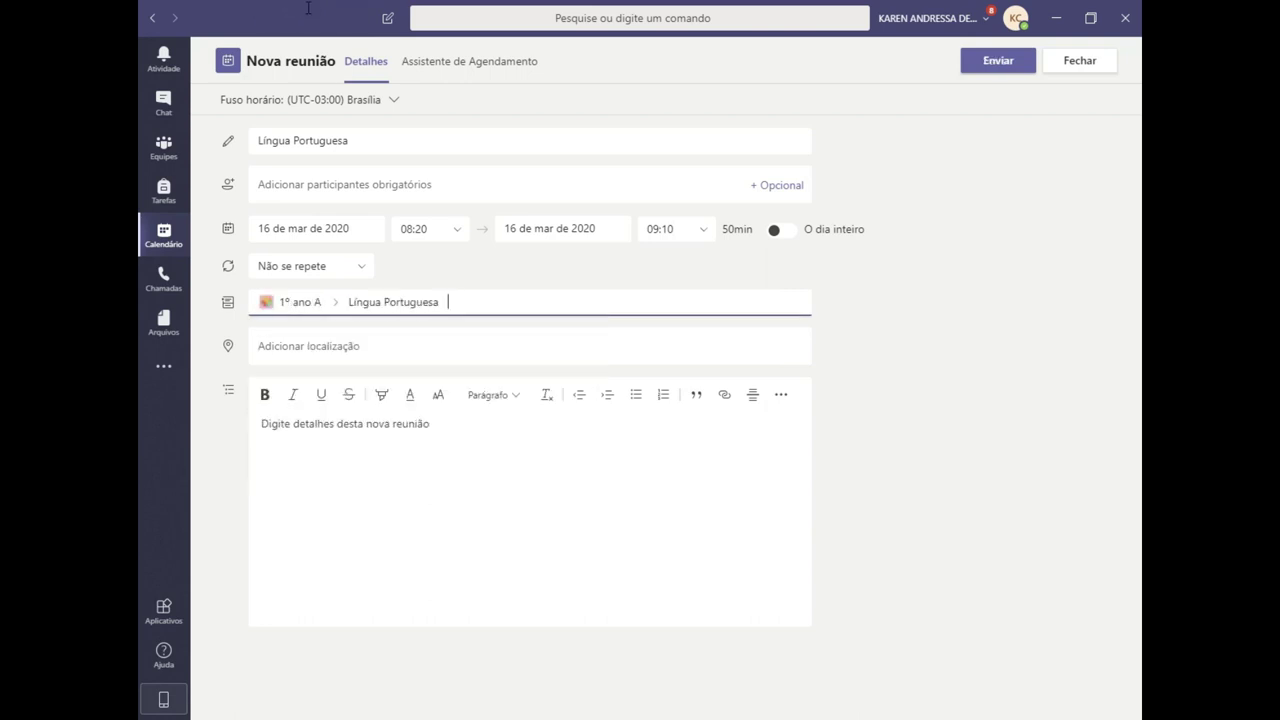
- Send the meeting and check it on Monday 16 March, 08:20–09:10, in the week calendar
click(998, 60)
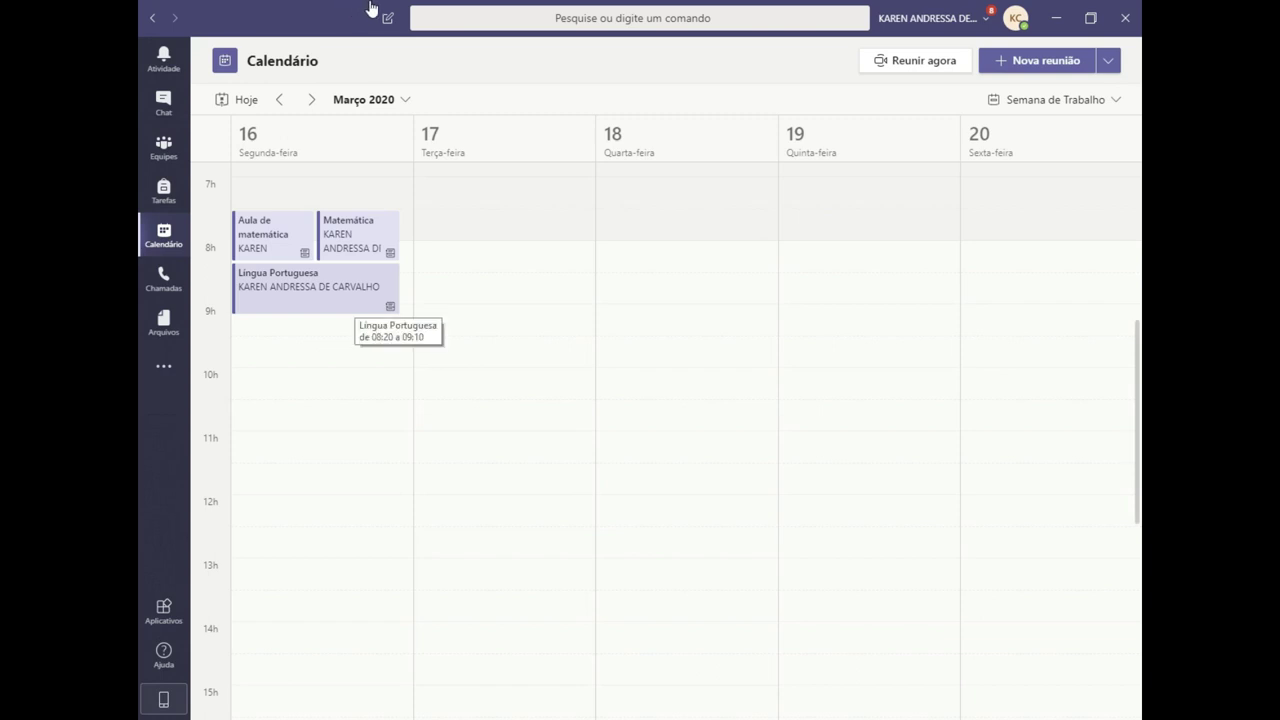
scroll(377, 6, down, 1)
scroll(377, 6, down, 1)
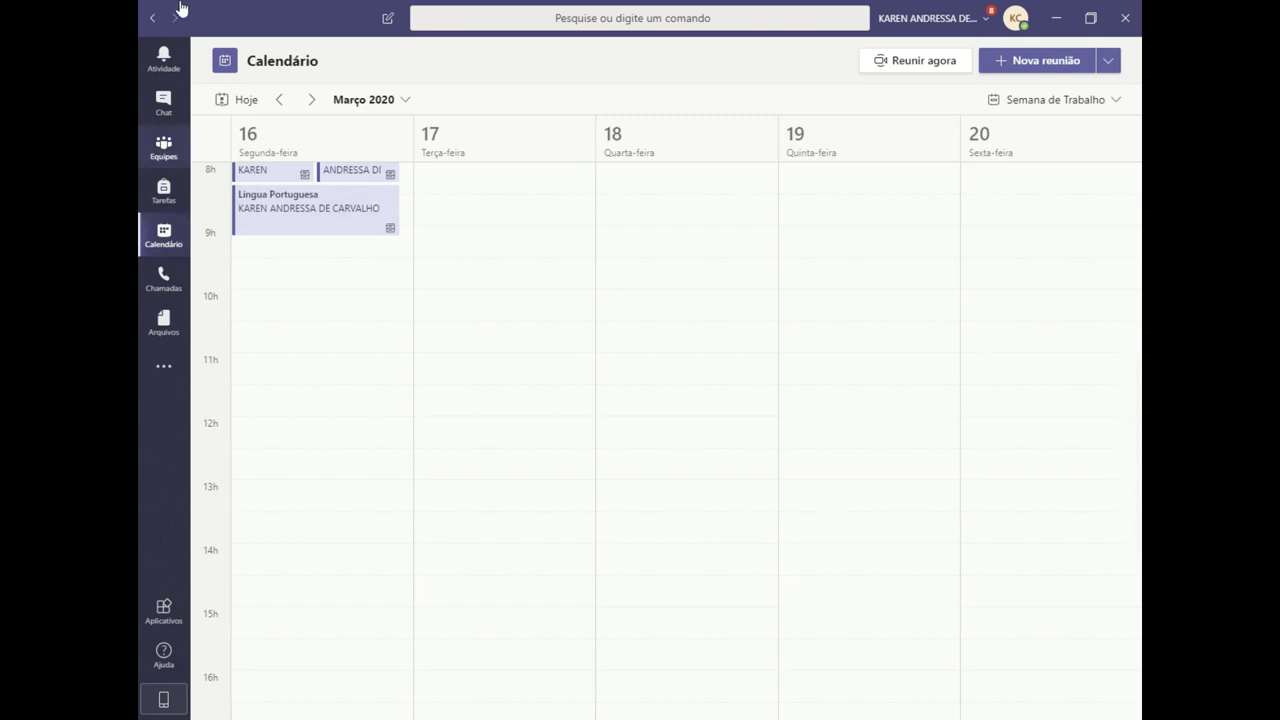
- Go forward to the 1º ano A team and open its Geografia channel
click(177, 15)
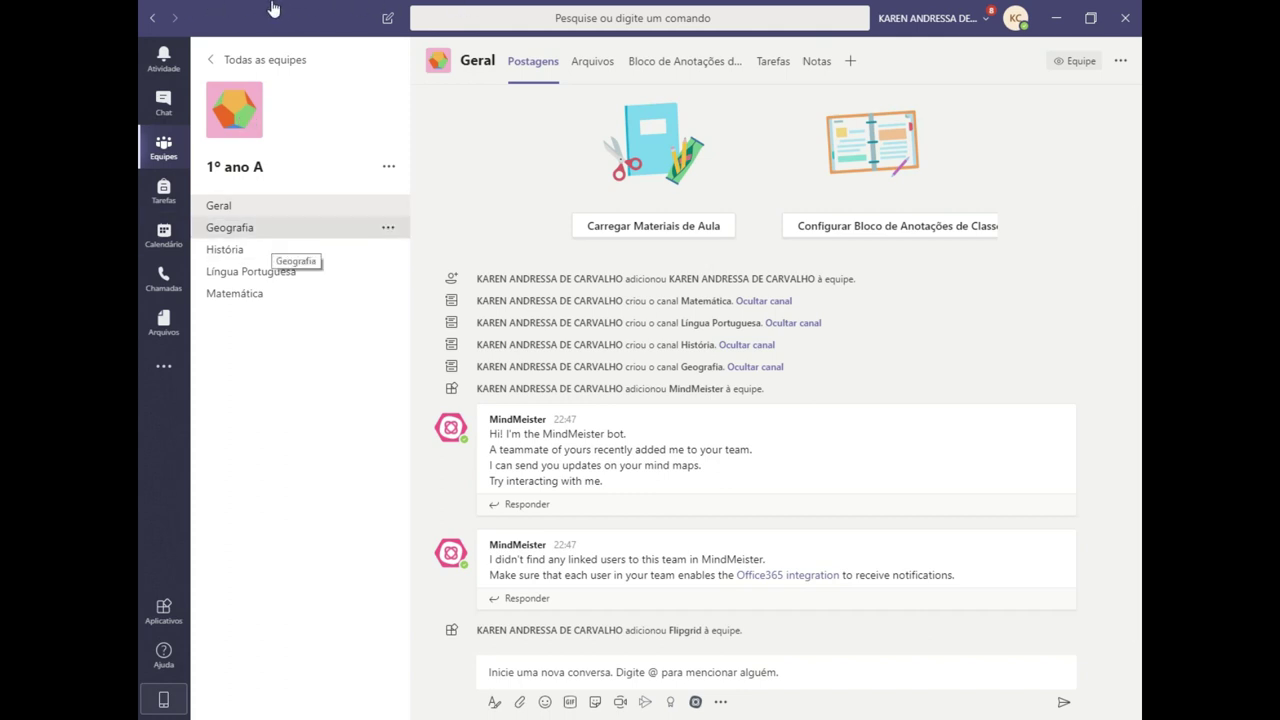
click(272, 227)
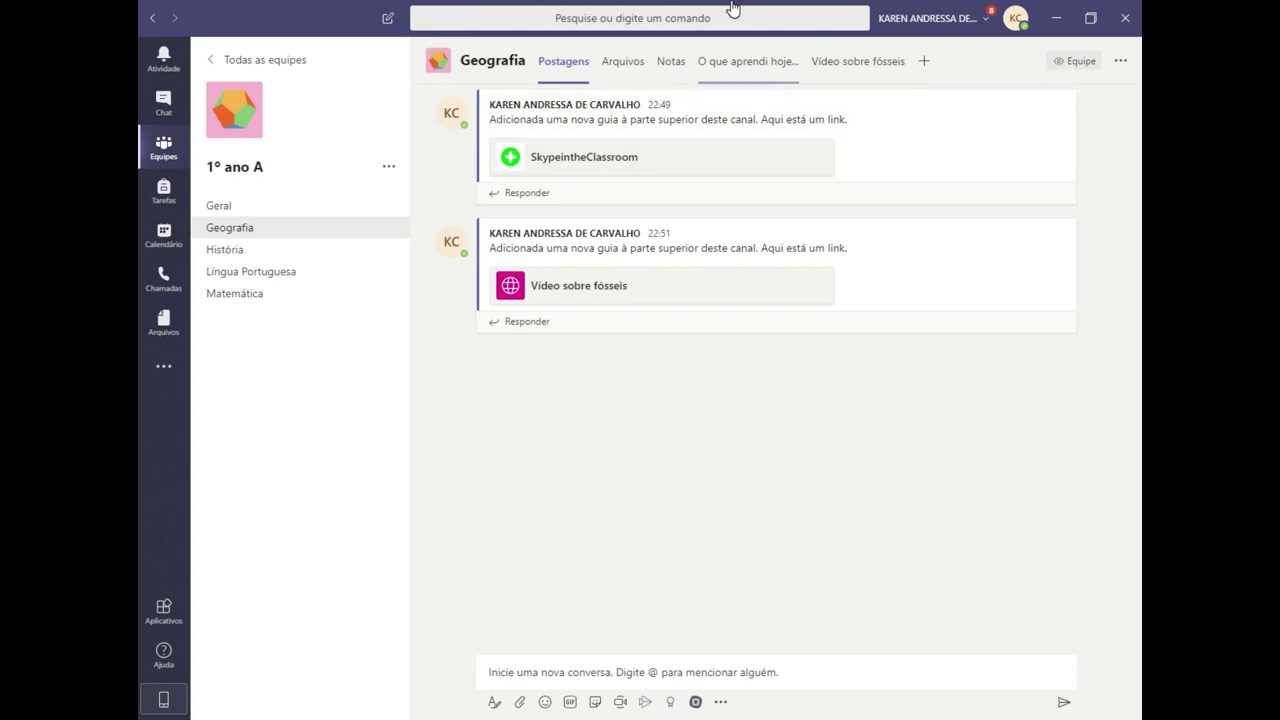
- View Geografia's Flipgrid and Vídeo sobre fósseis tabs, pause the video, then return to Flipgrid
click(740, 61)
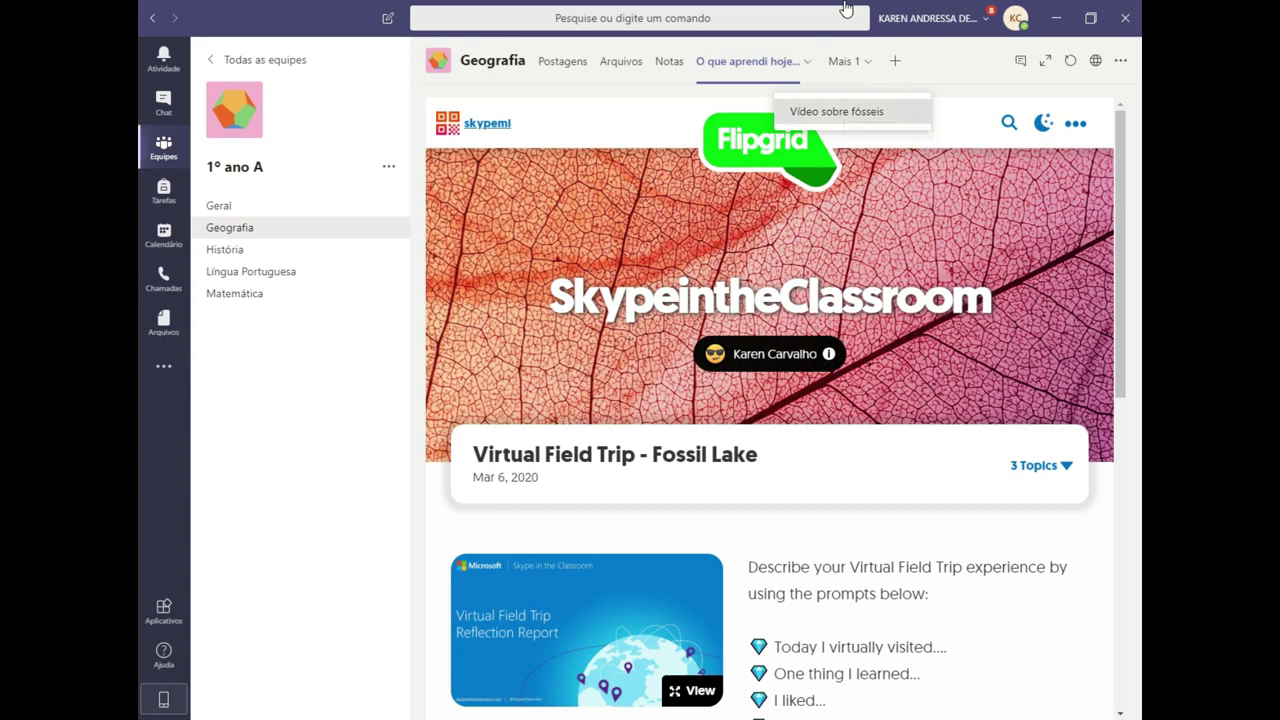
key(Return)
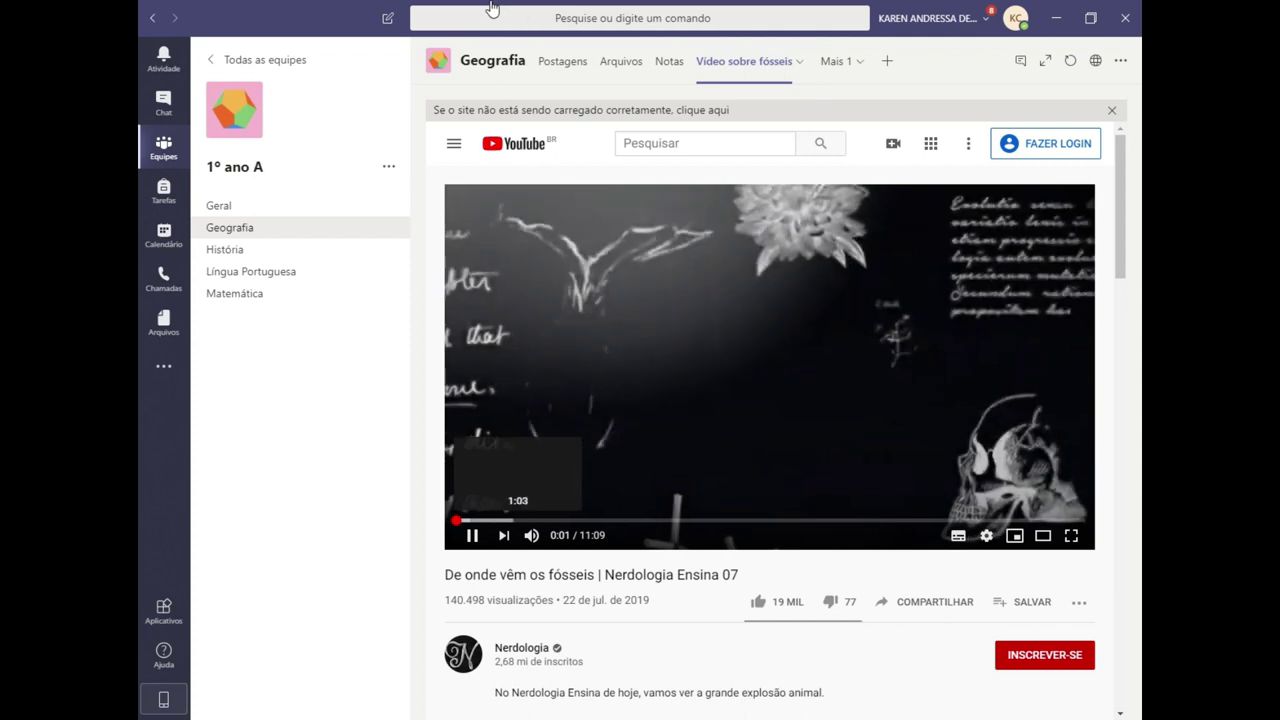
key(space)
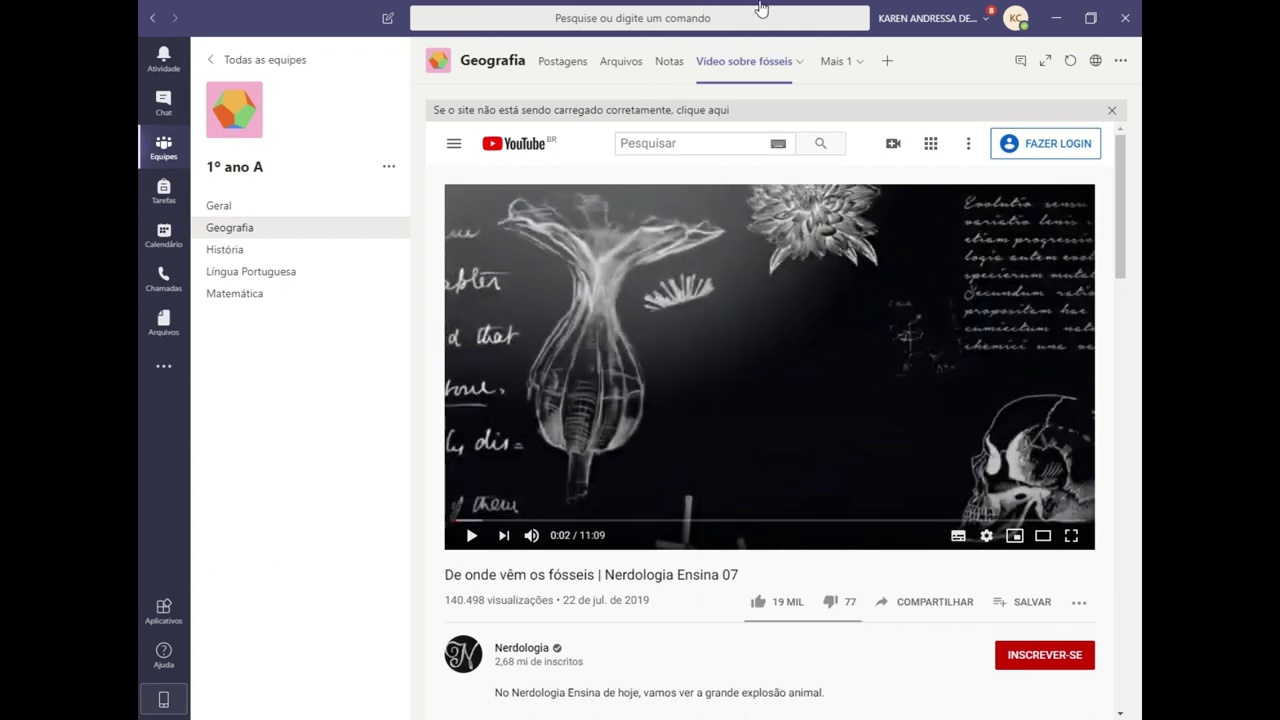
click(836, 61)
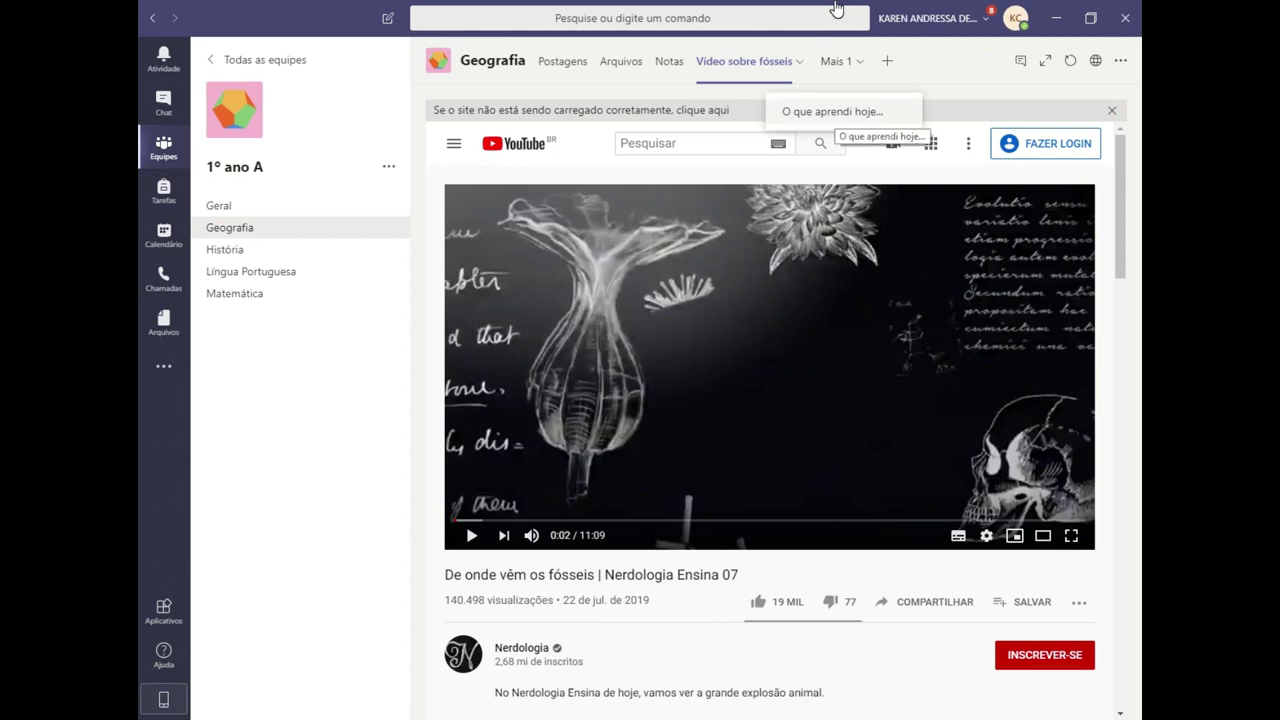
click(836, 112)
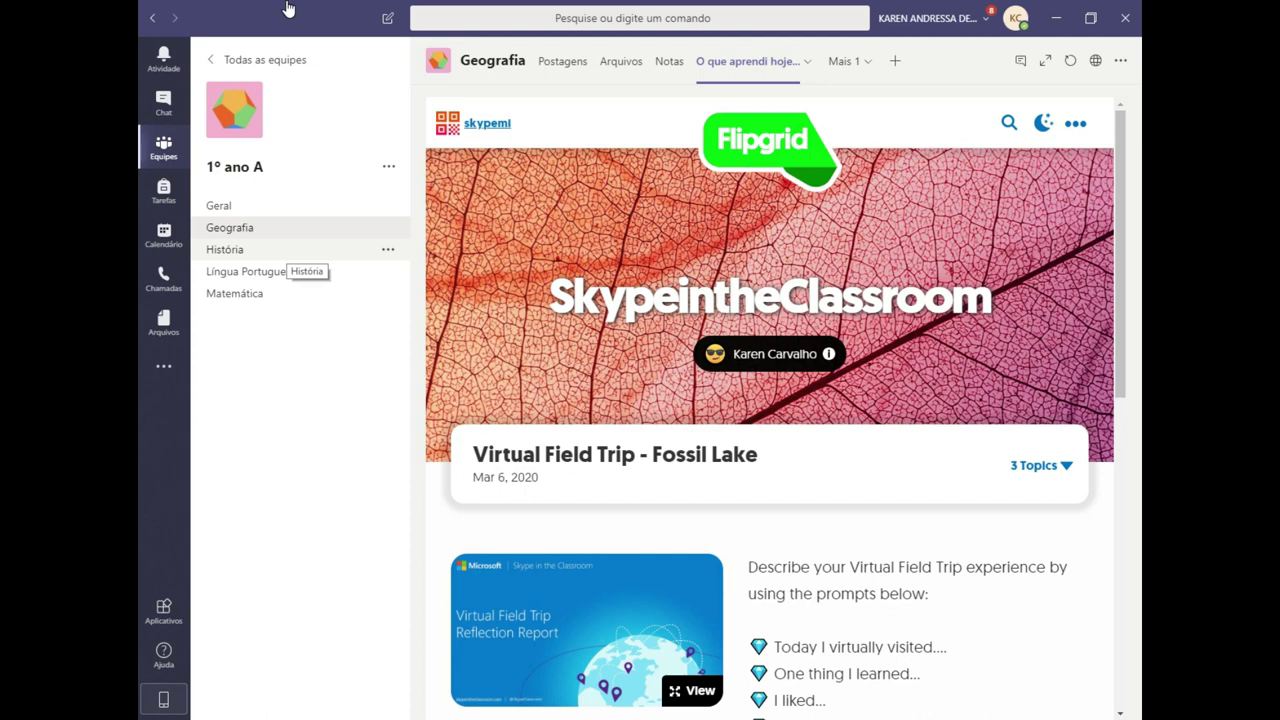
- Look over História and the Ficha de Leitura form in Língua Portuguesa, then open Matemática
click(287, 249)
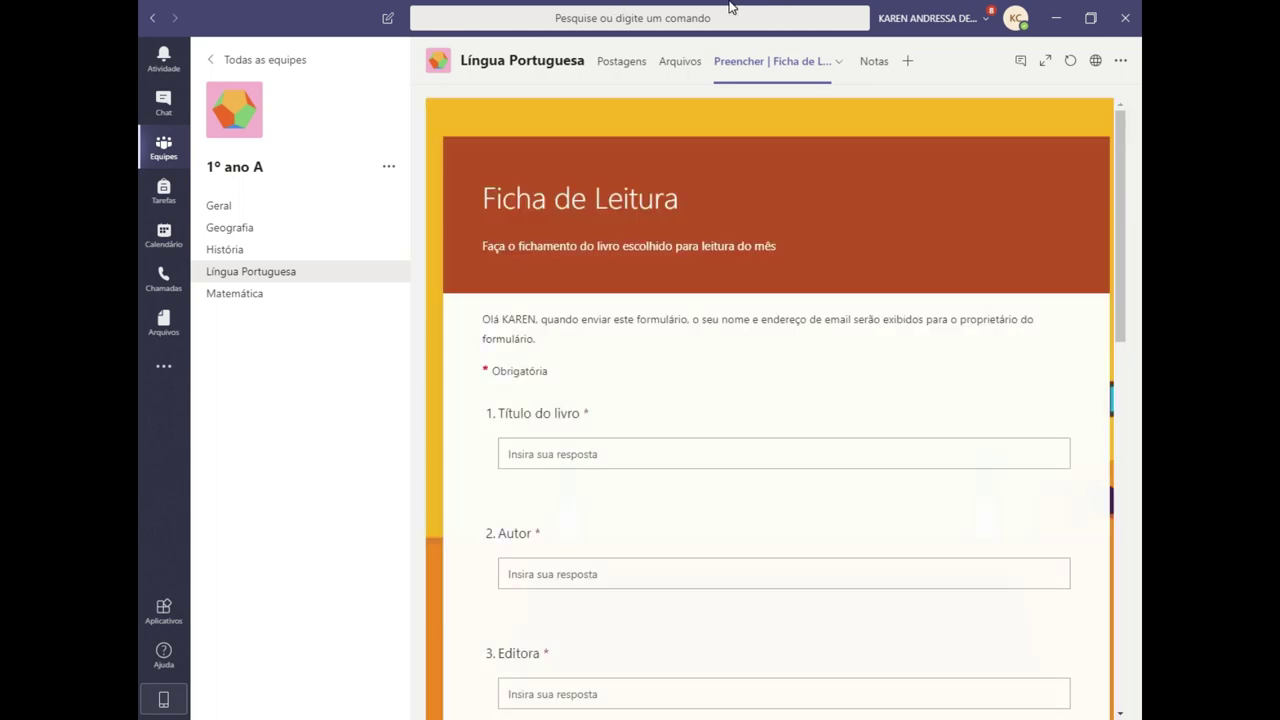
scroll(770, 400, down, 12)
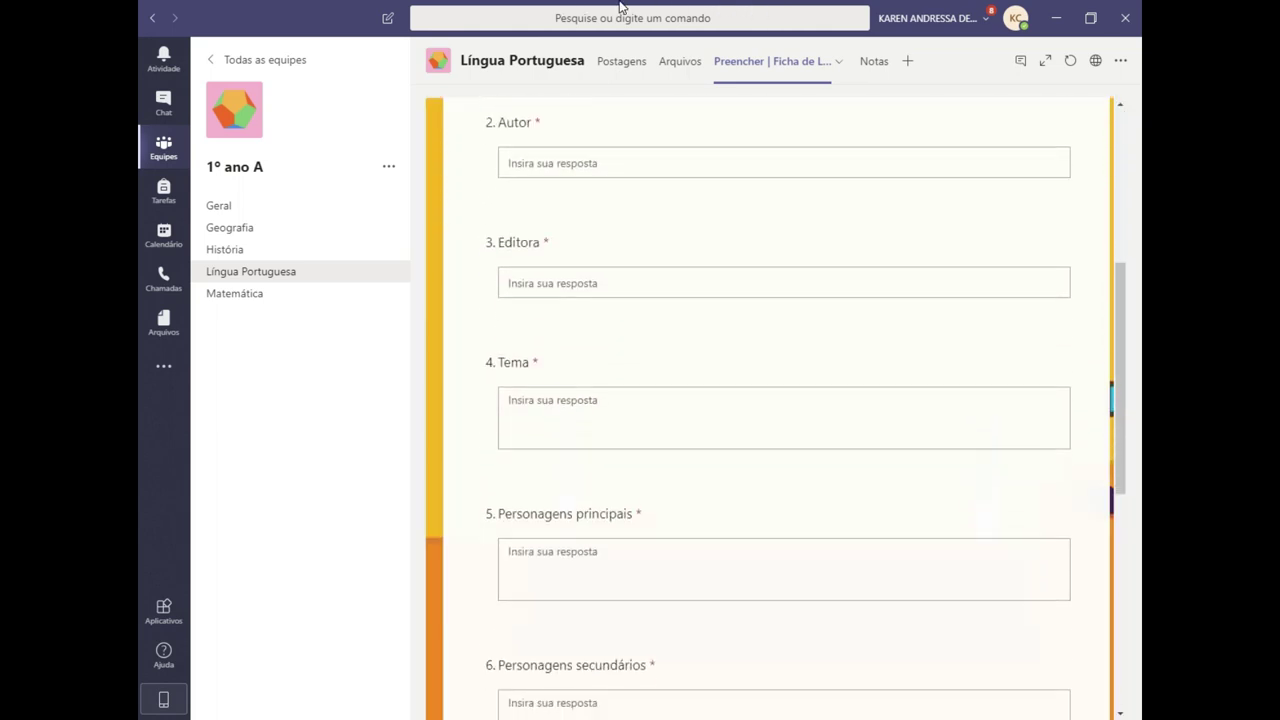
scroll(770, 400, up, 12)
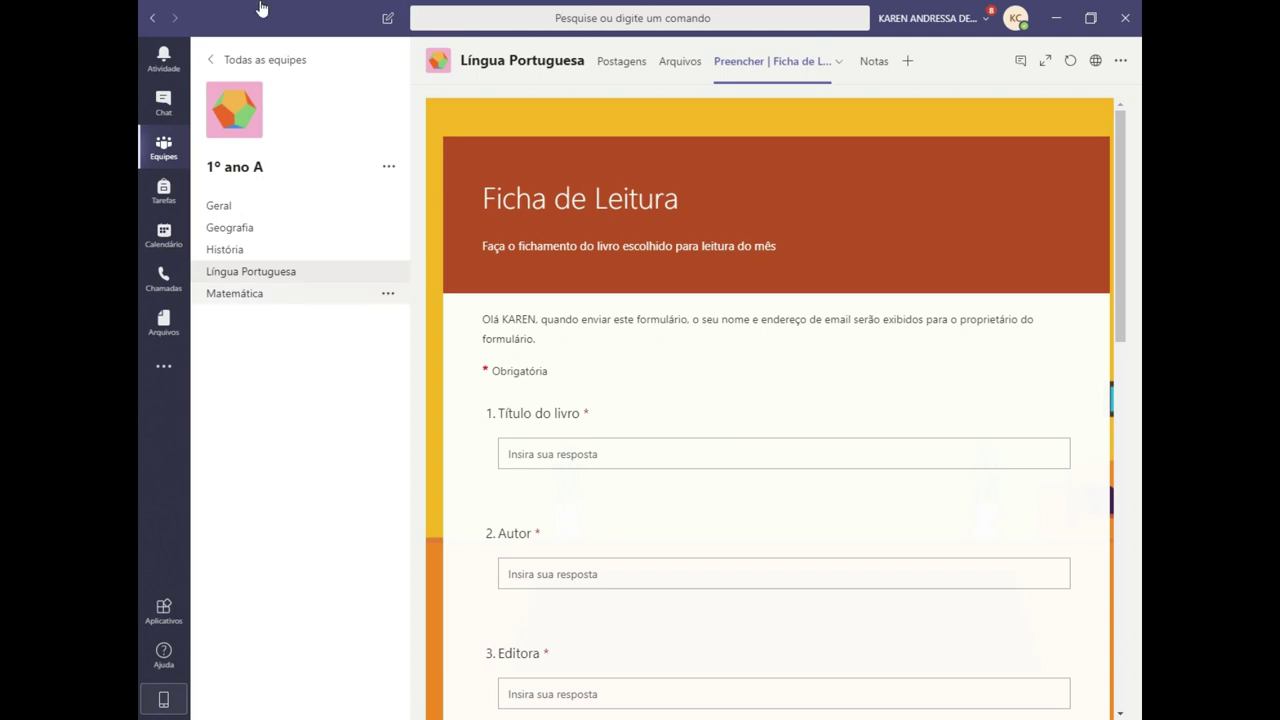
click(234, 293)
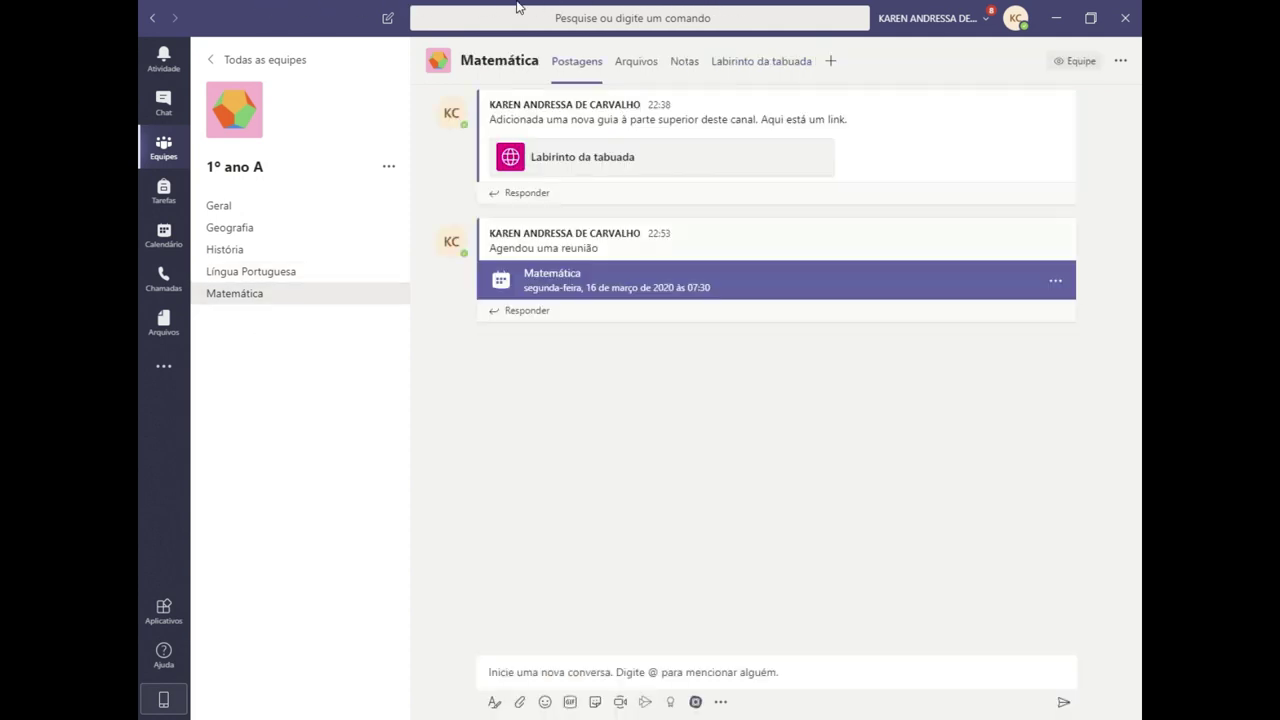
- View Matemática's Labirinto da tabuada, Notas, Postagens and Arquivos tabs, then return to Geral
click(761, 61)
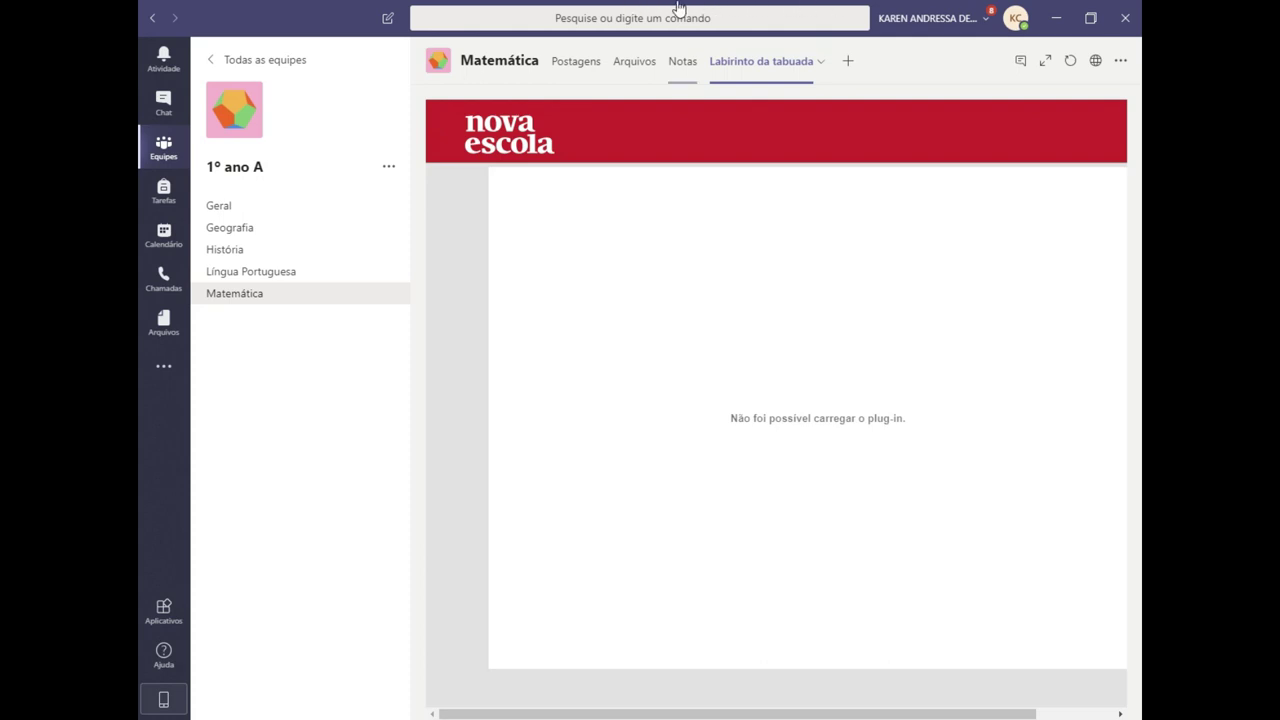
click(683, 61)
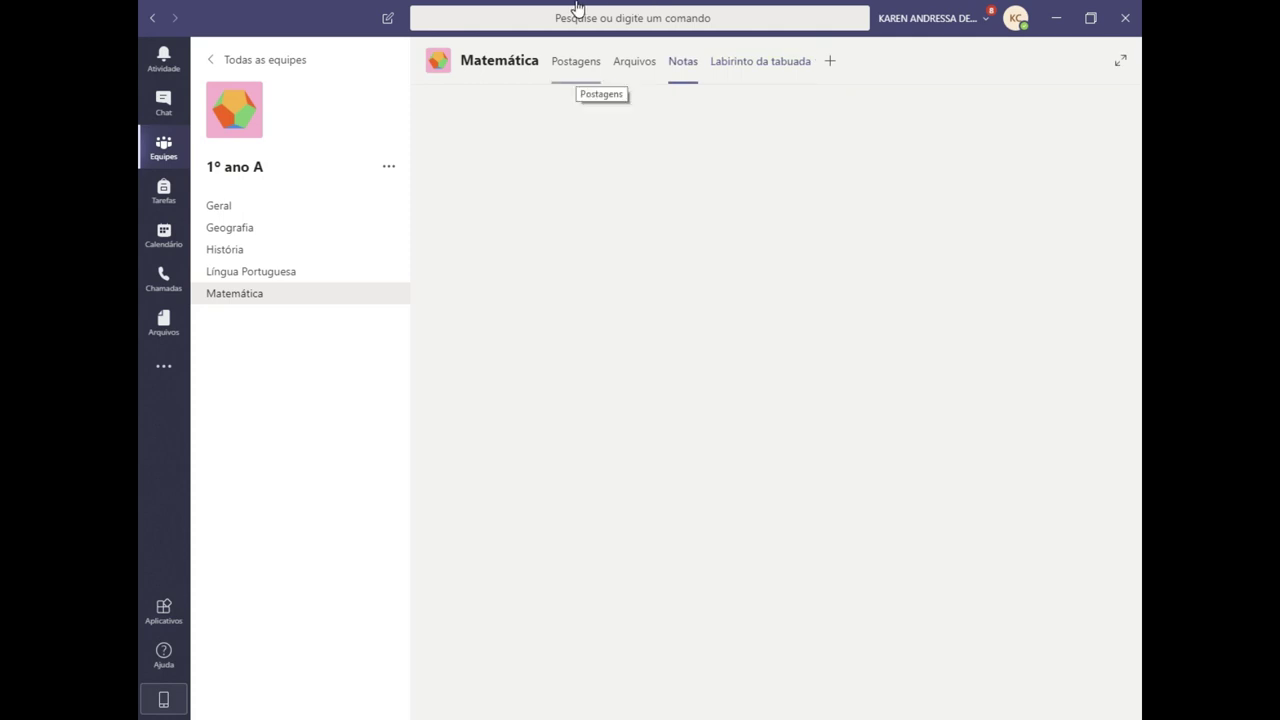
click(576, 61)
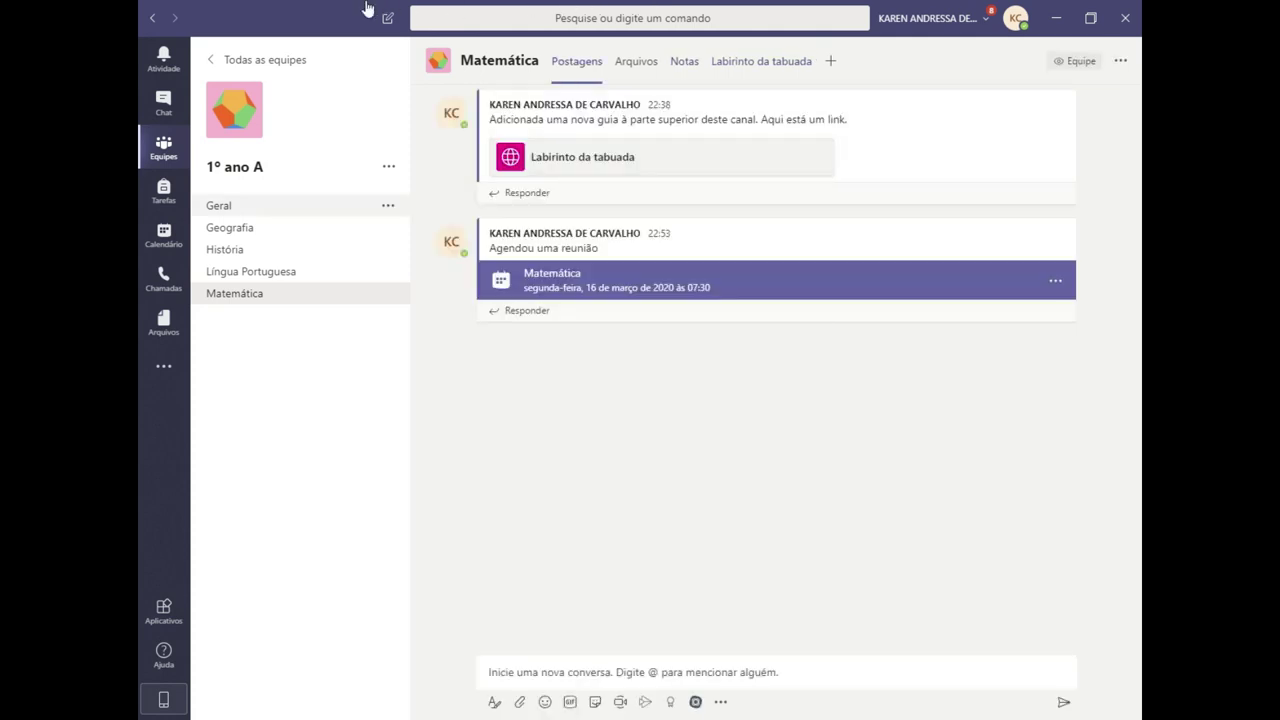
click(645, 61)
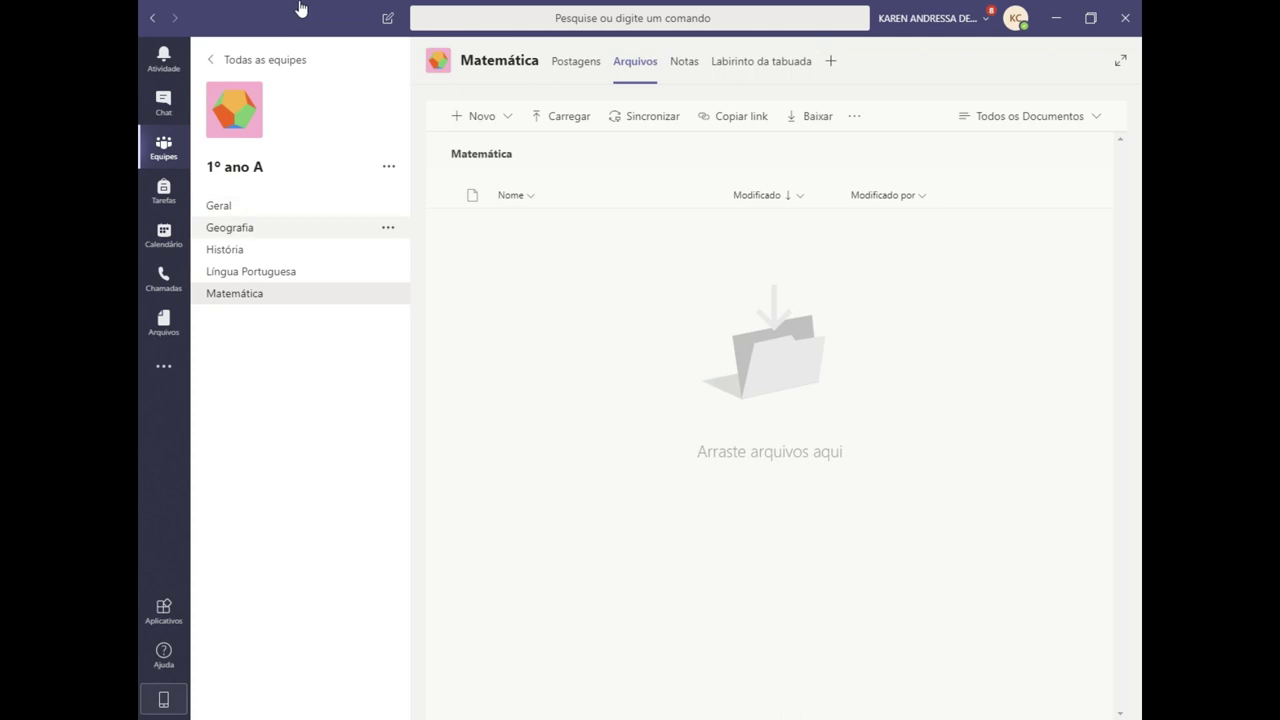
key(Return)
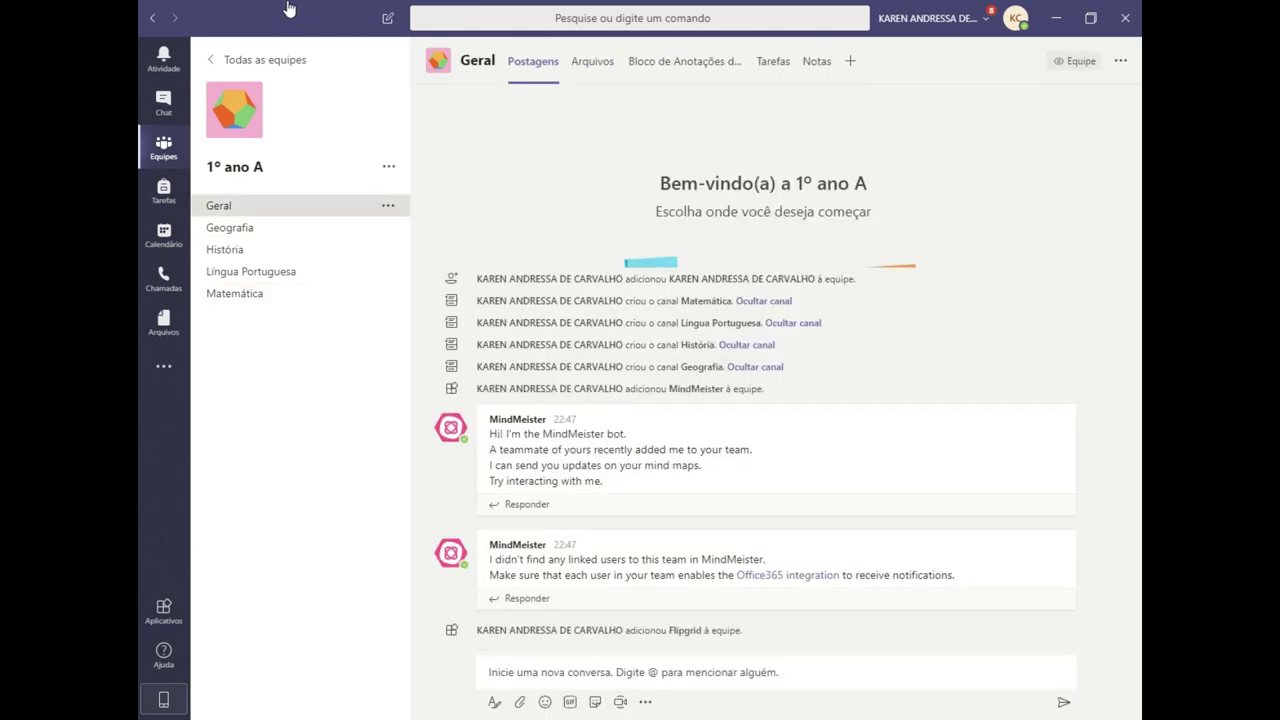